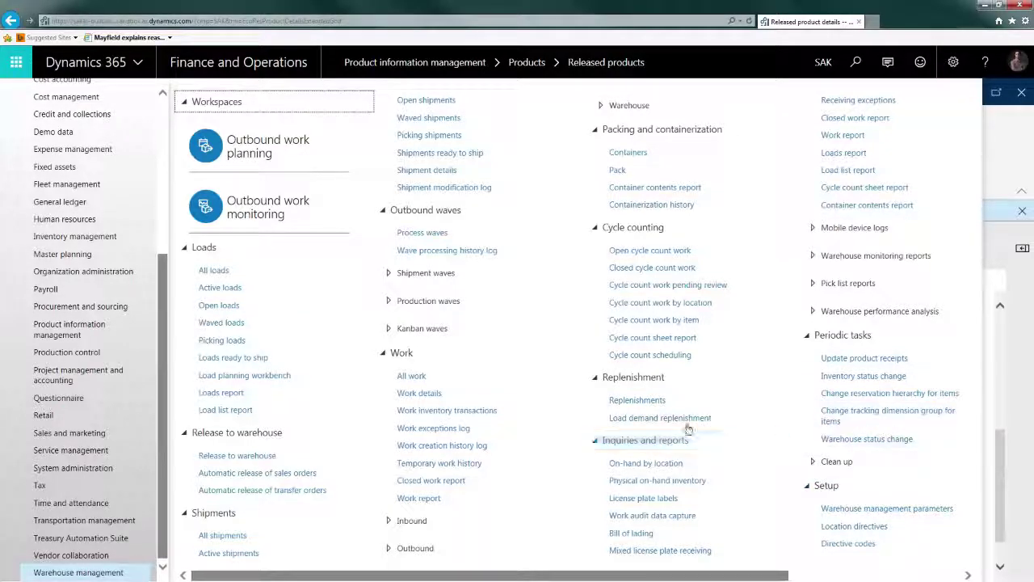
# Open the Replenishment templates form from the Warehouse management replenishment setup
pyautogui.moveTo(281, 576); pyautogui.dragTo(568, 569)
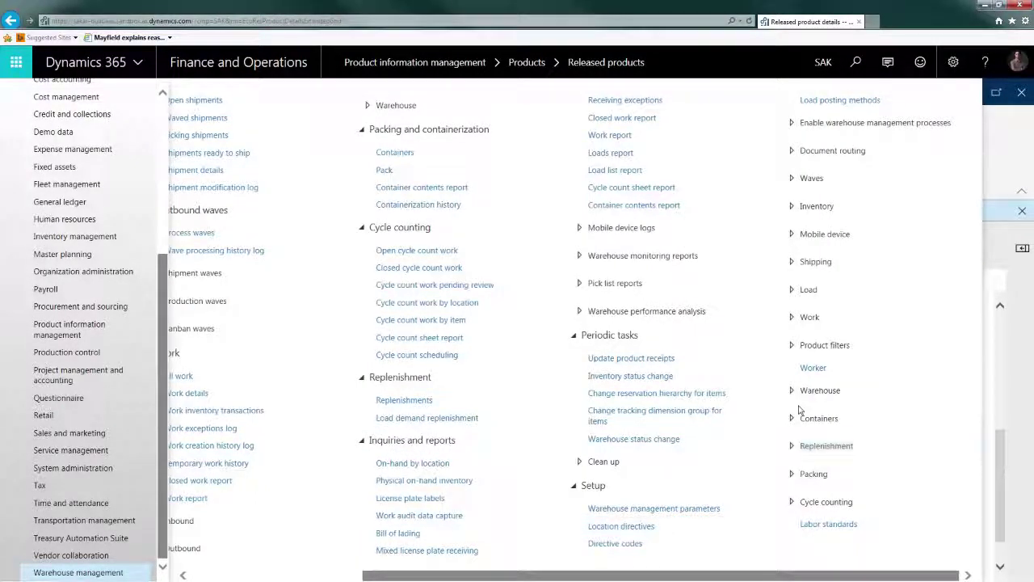
pyautogui.click(829, 446)
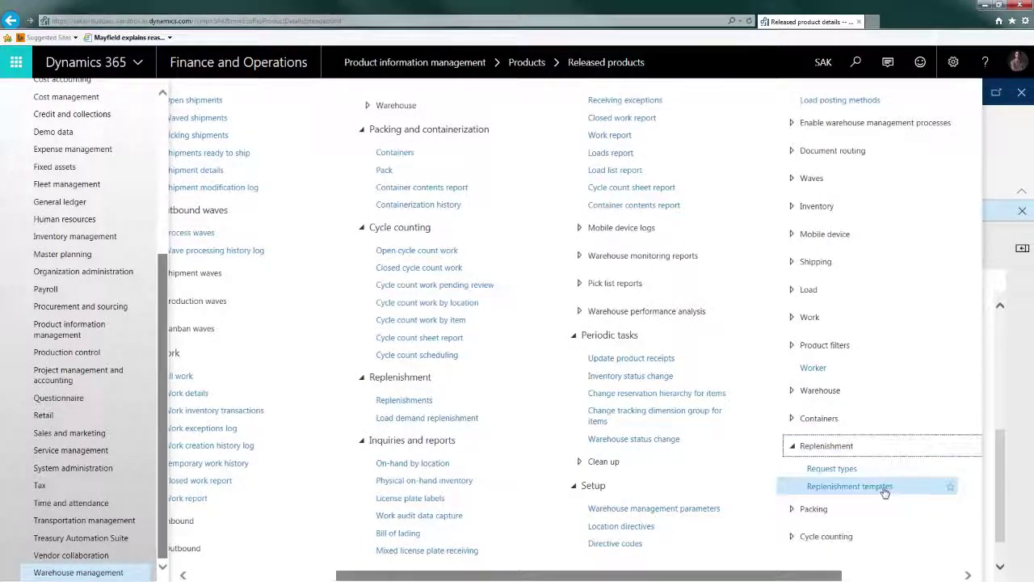
pyautogui.click(851, 486)
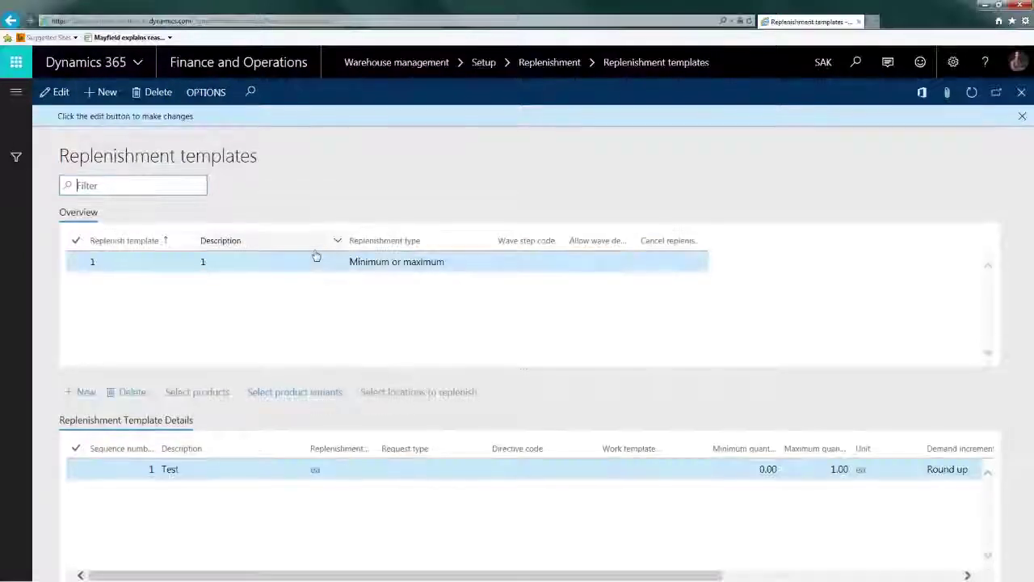
# Delete the existing replenishment template 1 and confirm the deletion
pyautogui.click(318, 257)
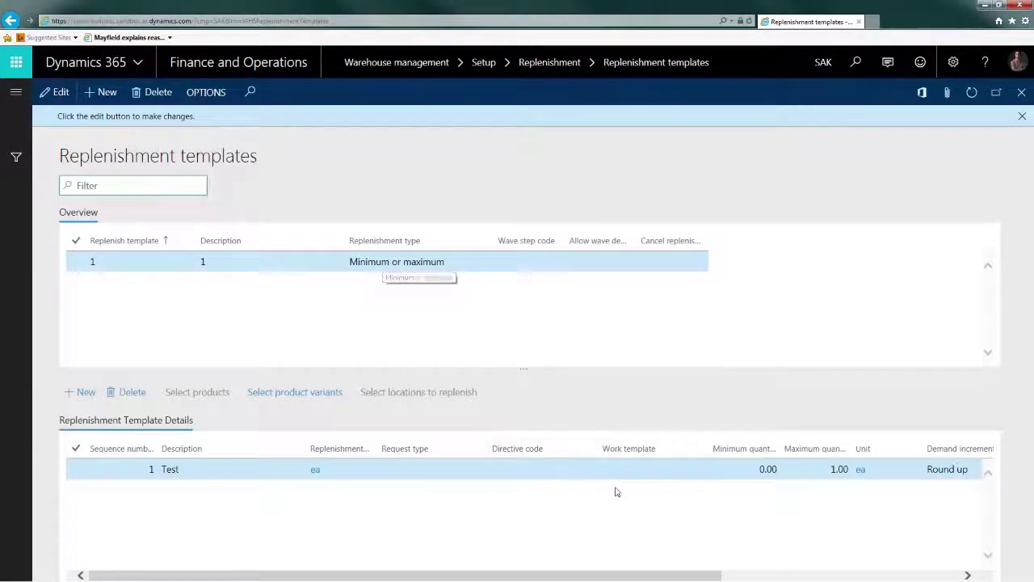
pyautogui.moveTo(487, 574); pyautogui.dragTo(360, 561)
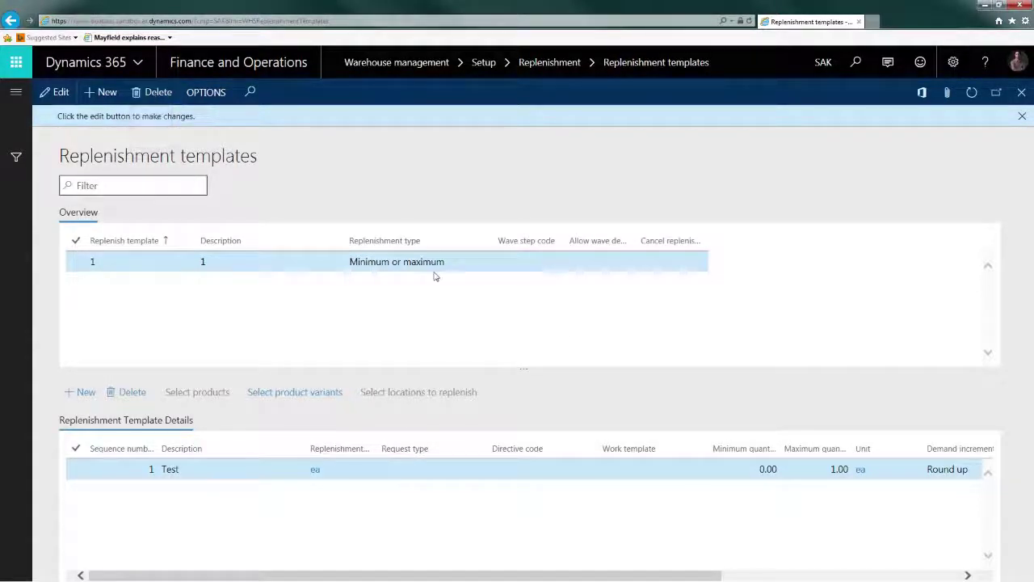
pyautogui.hotkey('alt', 'Delete')
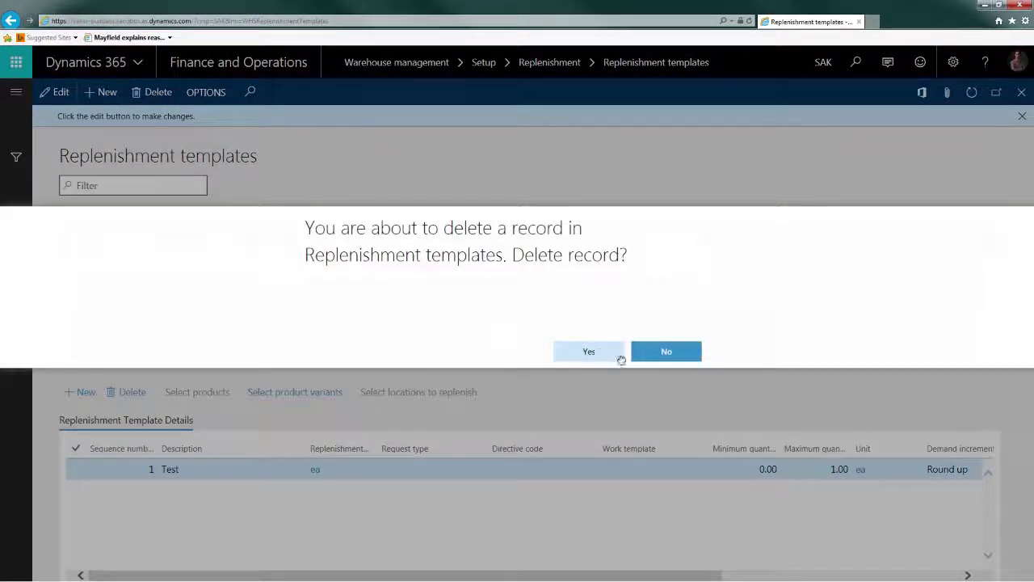
pyautogui.click(592, 352)
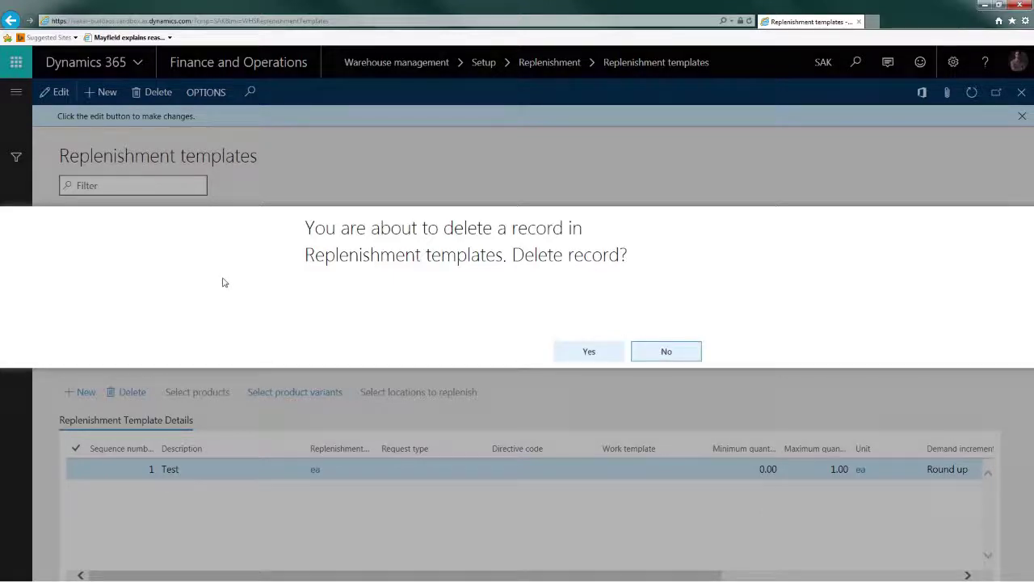
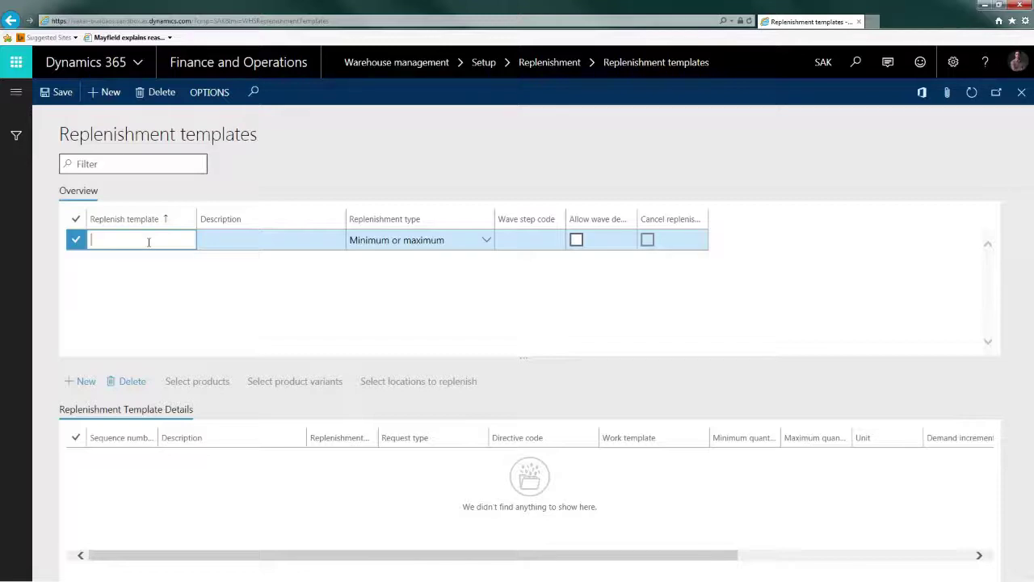
# Fill in the new replenishment template with name Test, description Test and replenishment type Minimum or maximum
pyautogui.write('Test')
pyautogui.press('Tab')
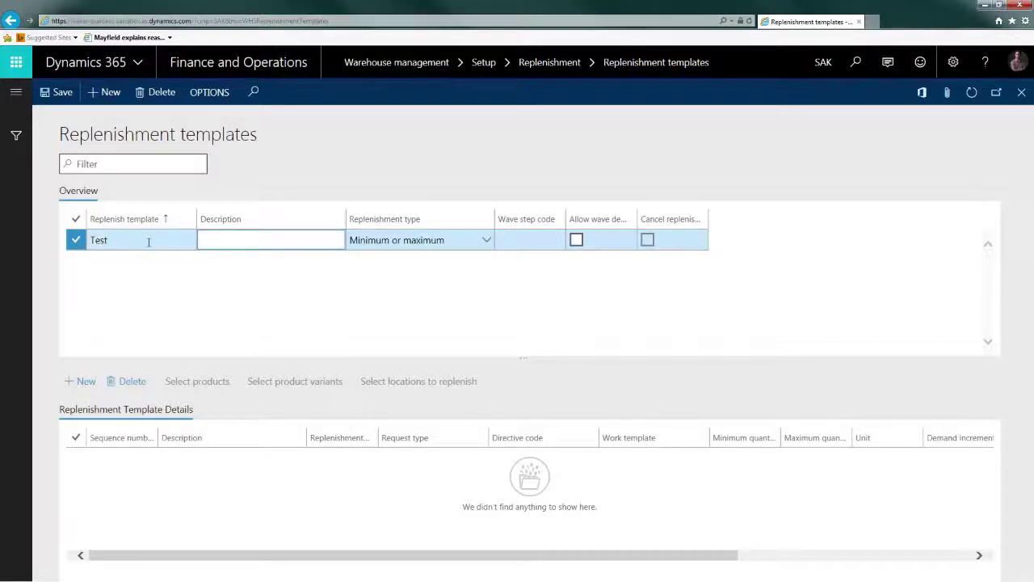
pyautogui.write('Test')
pyautogui.press('Tab')
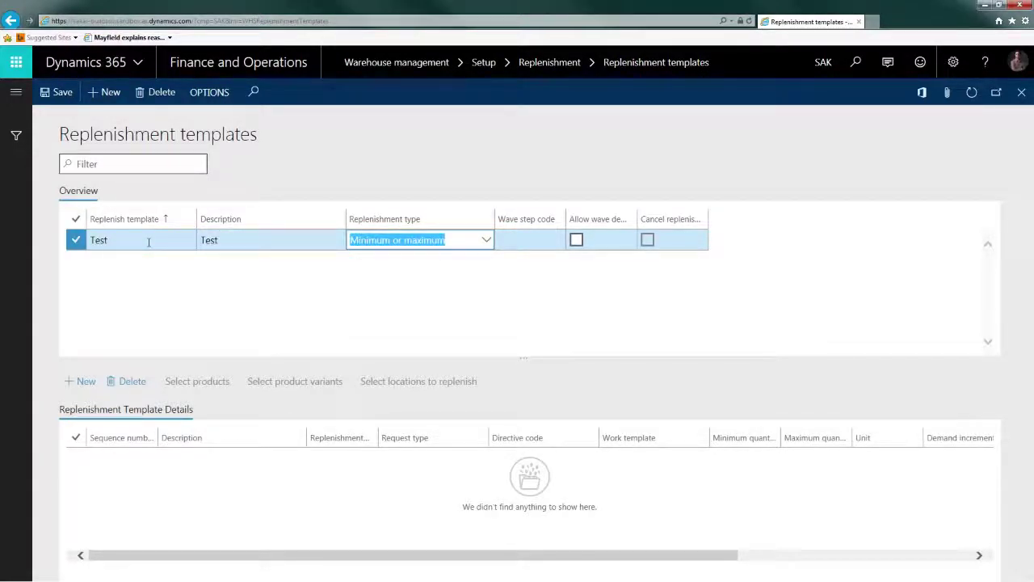
pyautogui.click(486, 240)
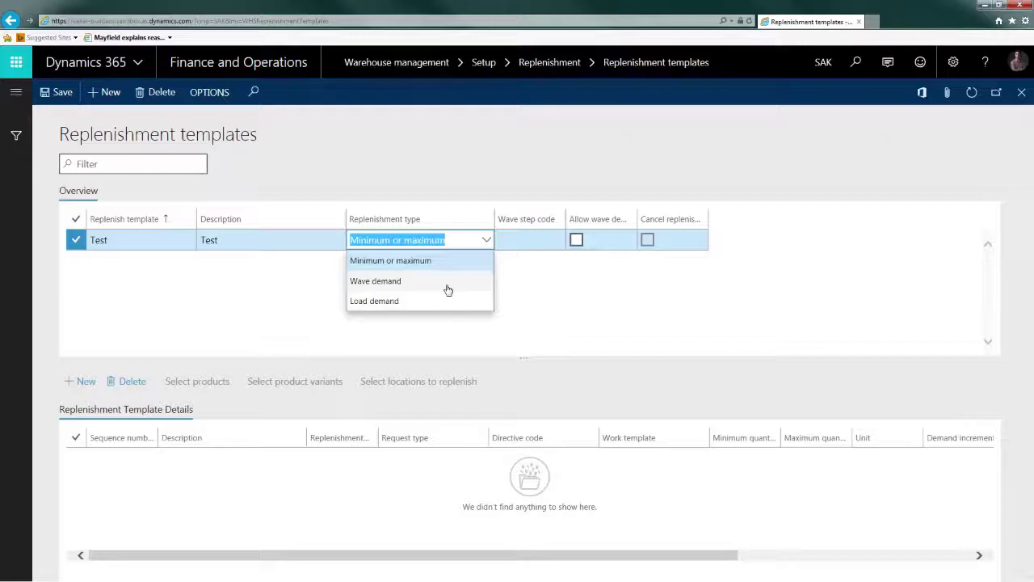
pyautogui.click(486, 241)
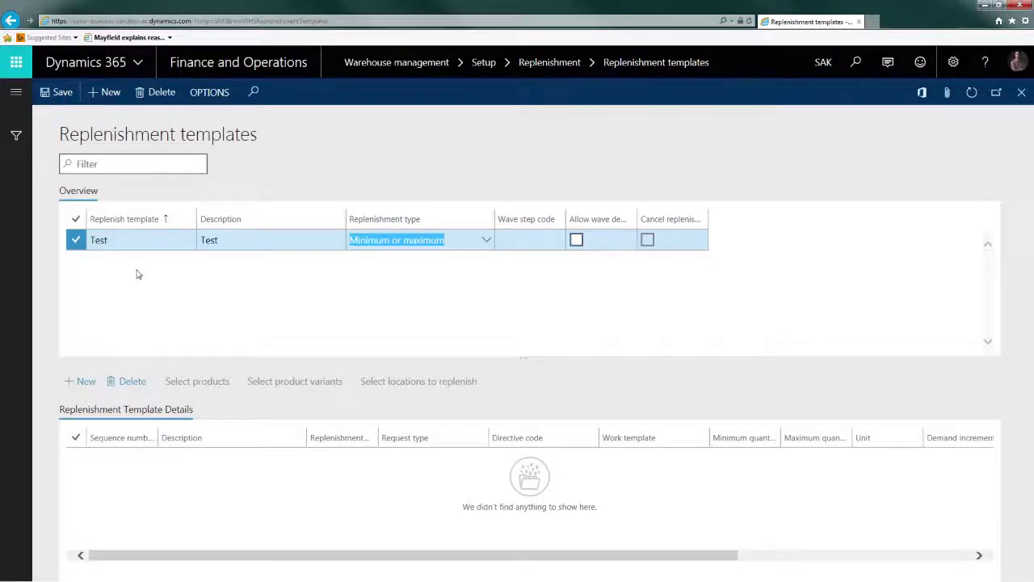
# Add a template detail line with sequence number 1 and description Test EA
pyautogui.click(84, 383)
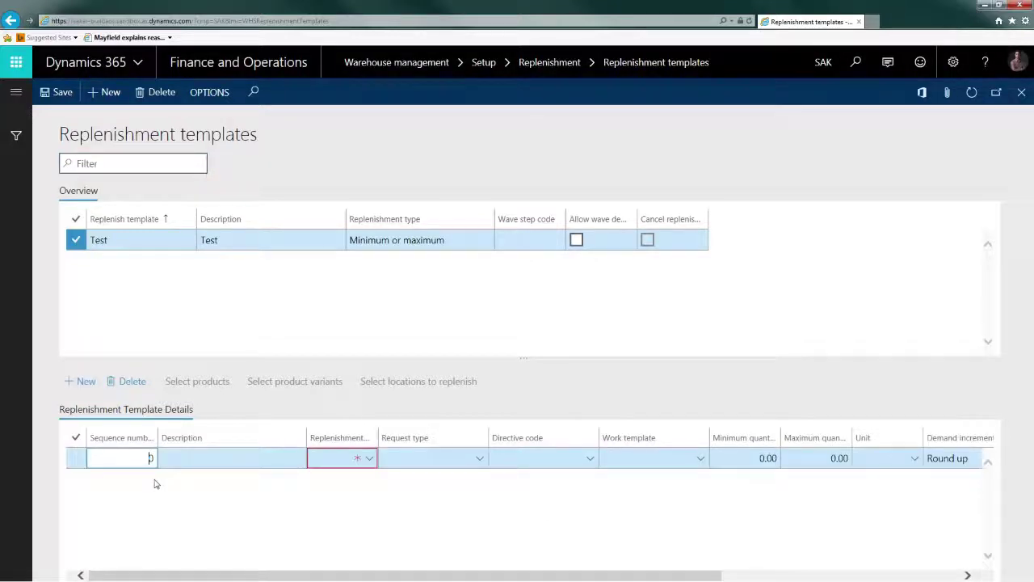
pyautogui.write('1')
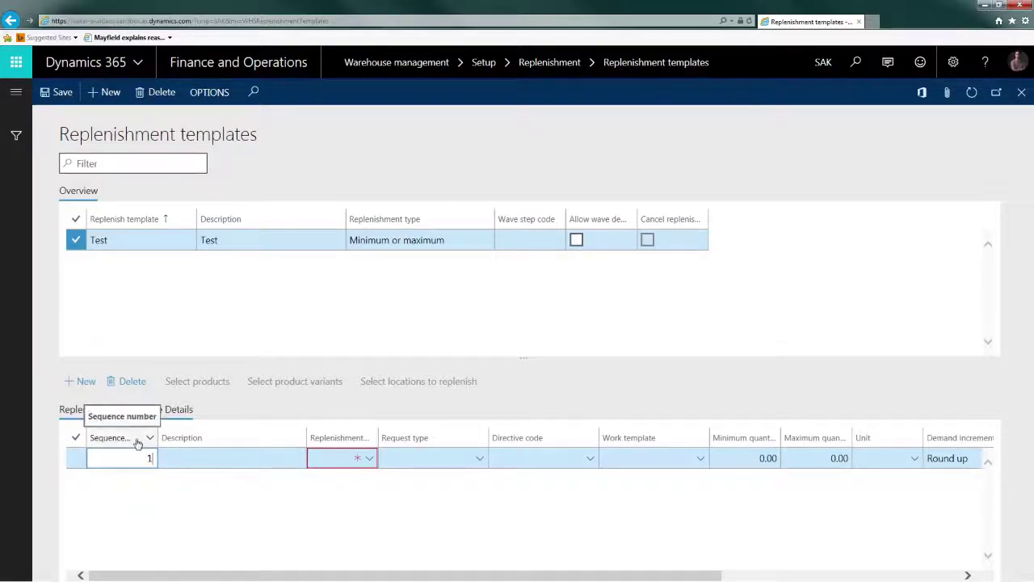
pyautogui.press('Tab')
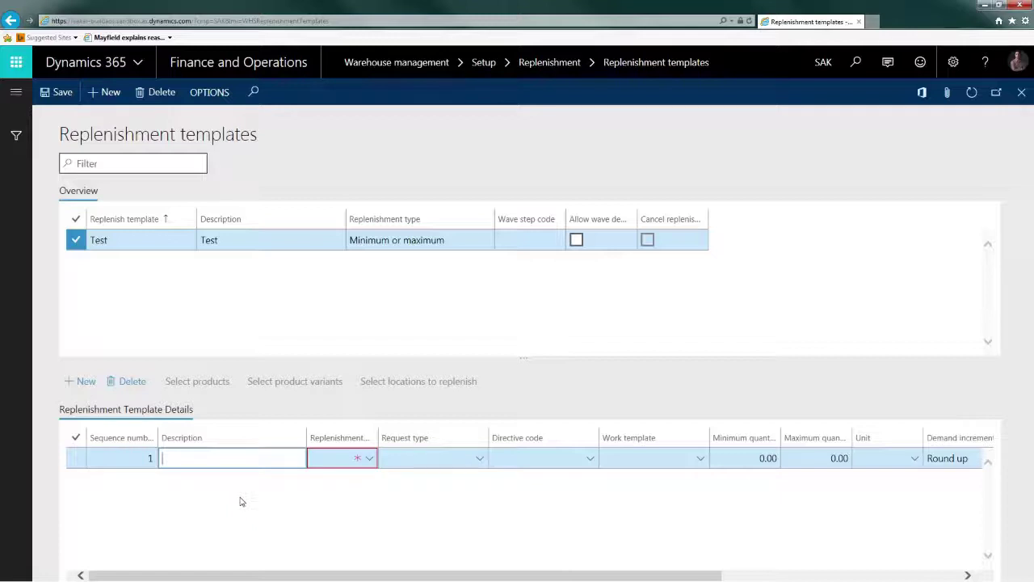
pyautogui.write('Test EA')
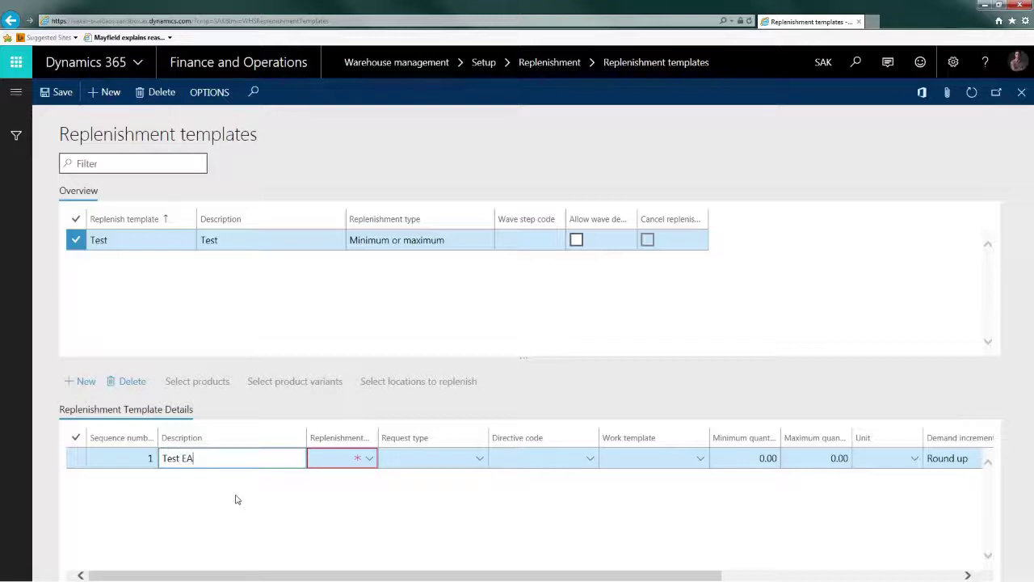
pyautogui.press('Tab')
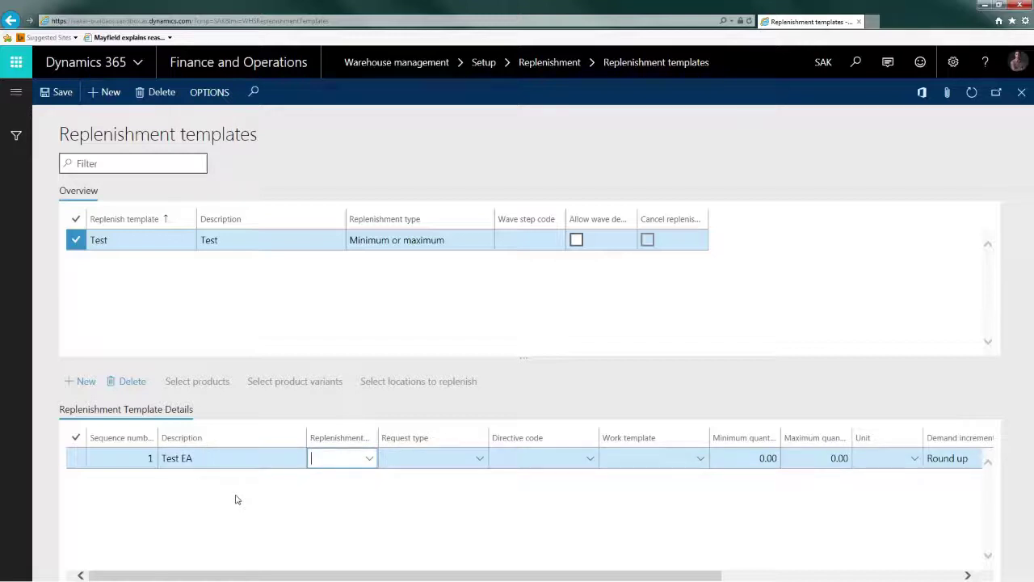
# Set the replenishment unit of the Test EA detail line to kg
pyautogui.click(369, 459)
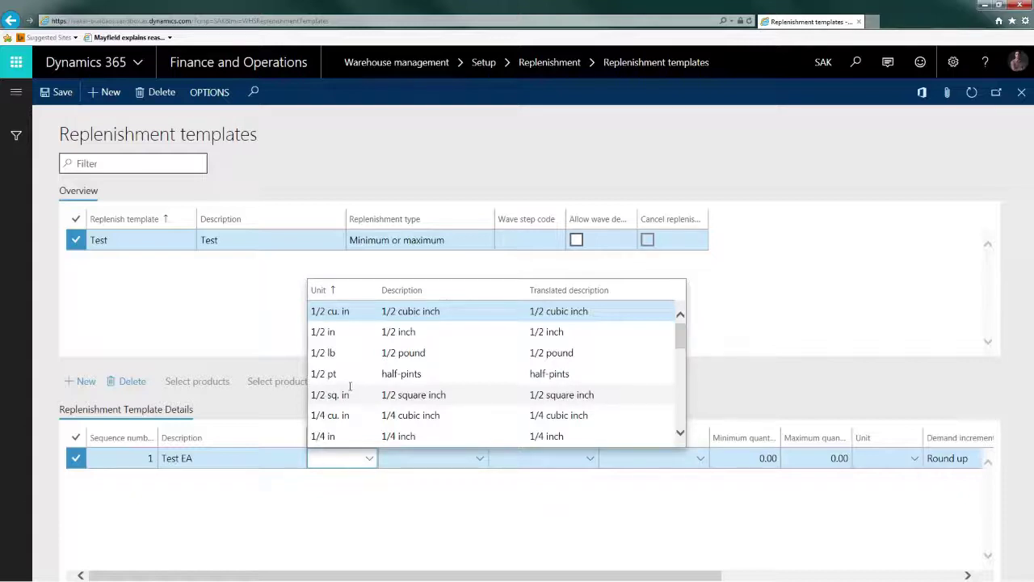
pyautogui.scroll(-5, 349, 385)
pyautogui.scroll(-2, 350, 386)
pyautogui.click(353, 461)
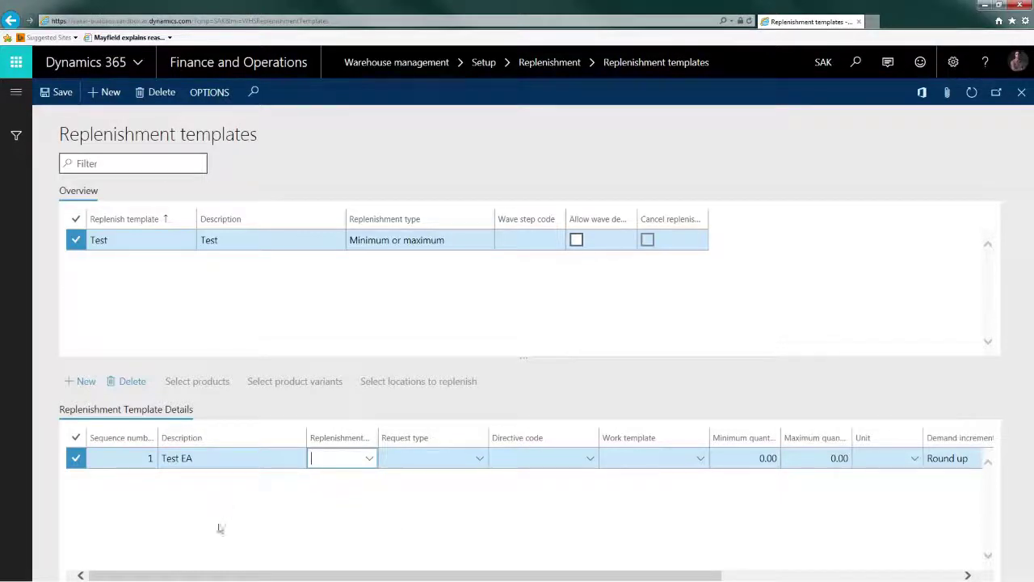
pyautogui.click(370, 460)
pyautogui.write('kg')
pyautogui.press('Tab')
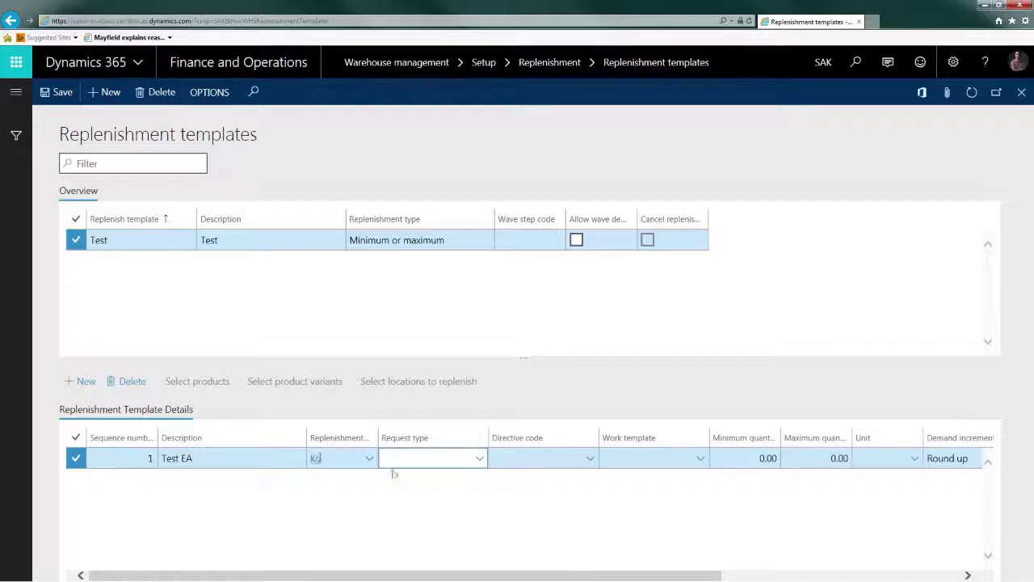
# Set the maximum quantity of the Test EA line to 1, leaving the request type, directive code and work template empty
pyautogui.click(530, 464)
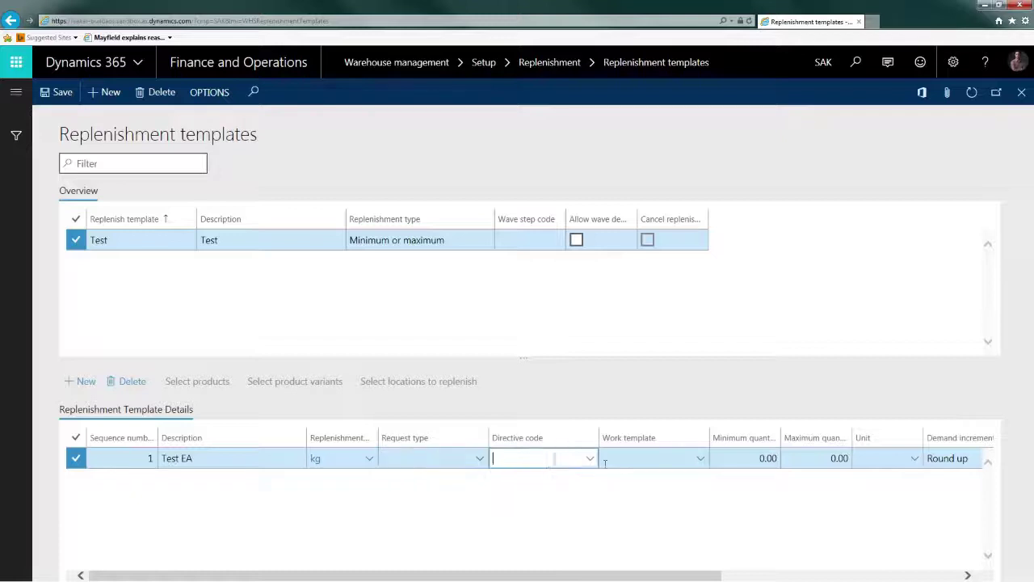
pyautogui.click(663, 459)
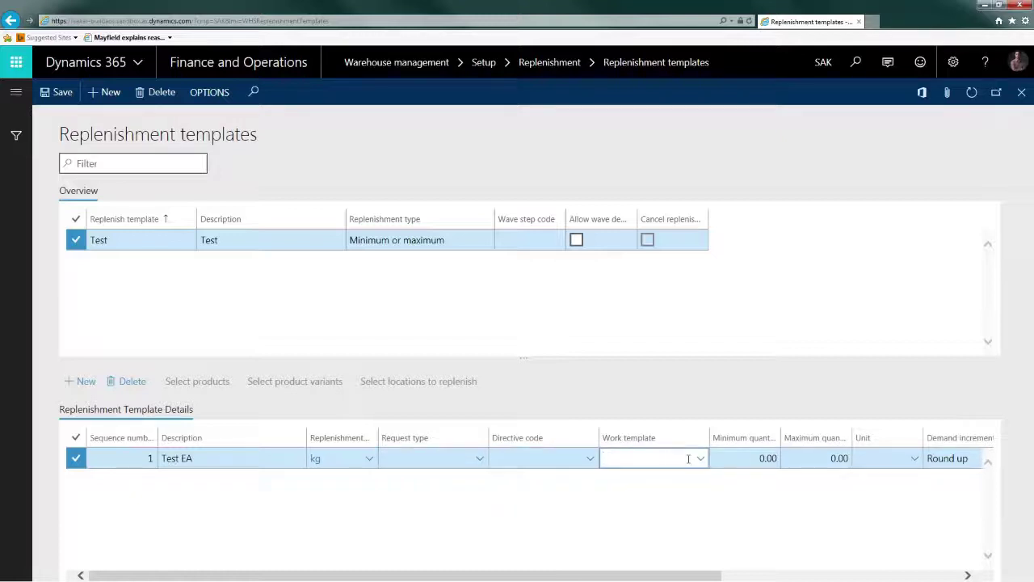
pyautogui.click(700, 459)
pyautogui.click(747, 458)
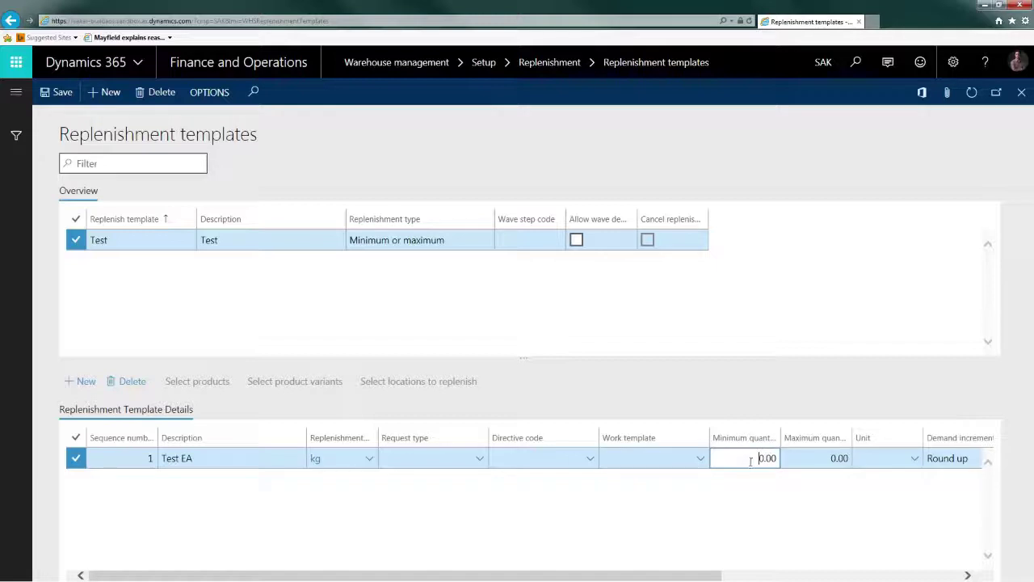
pyautogui.click(804, 458)
pyautogui.write('1')
pyautogui.press('Tab')
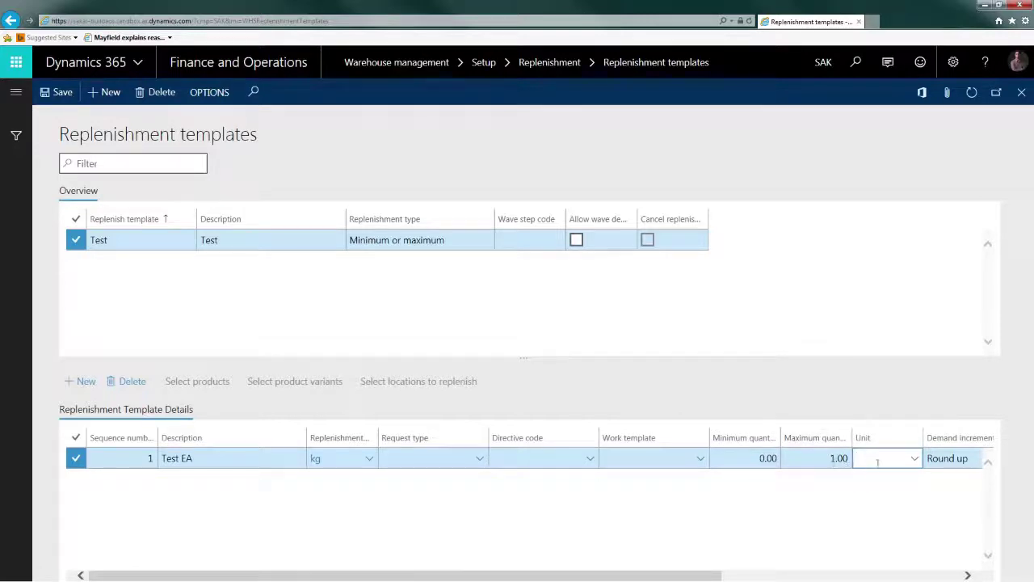
# Set the quantity unit of the Test EA detail line to kg
pyautogui.click(915, 458)
pyautogui.click(915, 459)
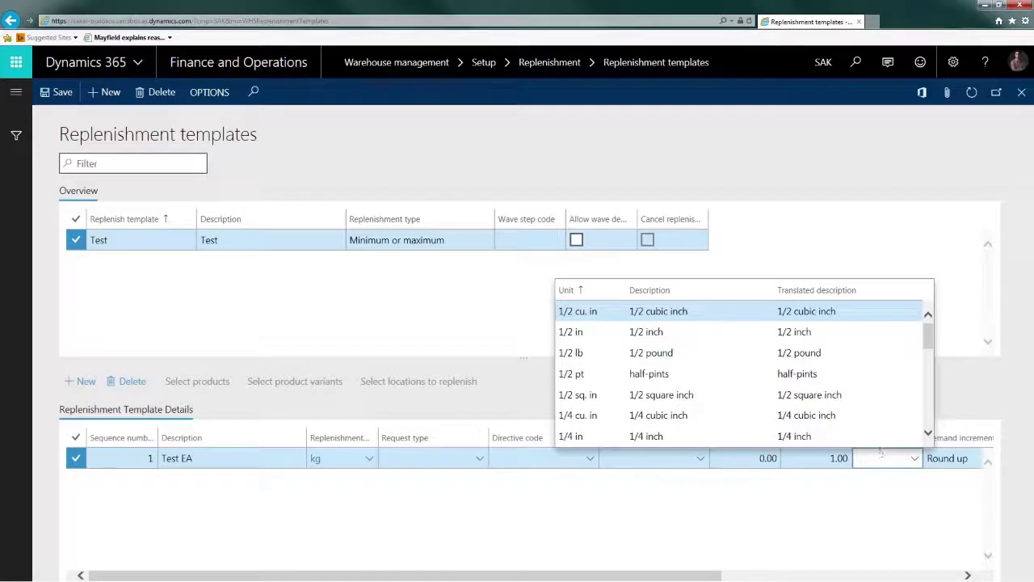
pyautogui.click(883, 457)
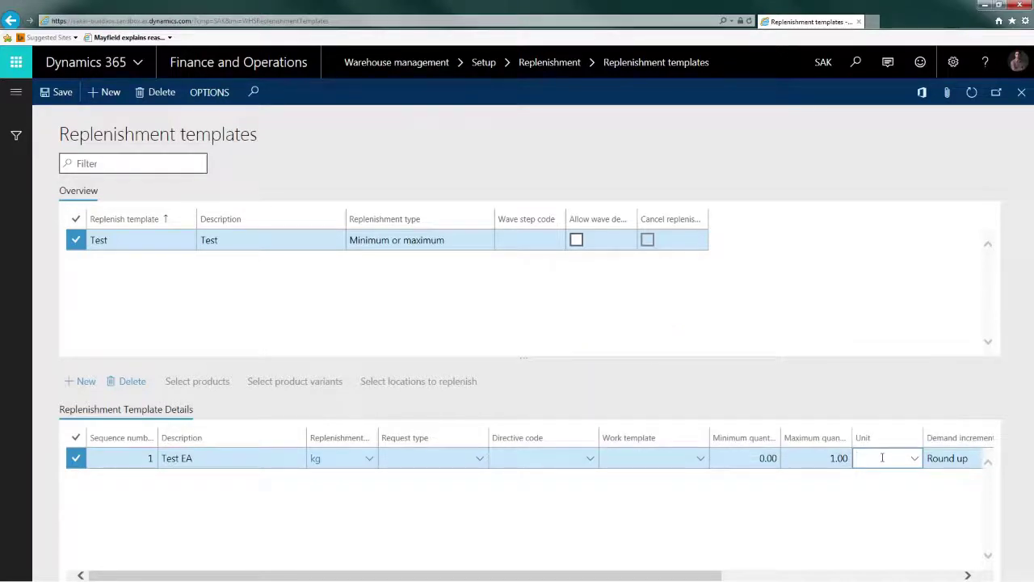
pyautogui.write('kg')
pyautogui.press('Tab')
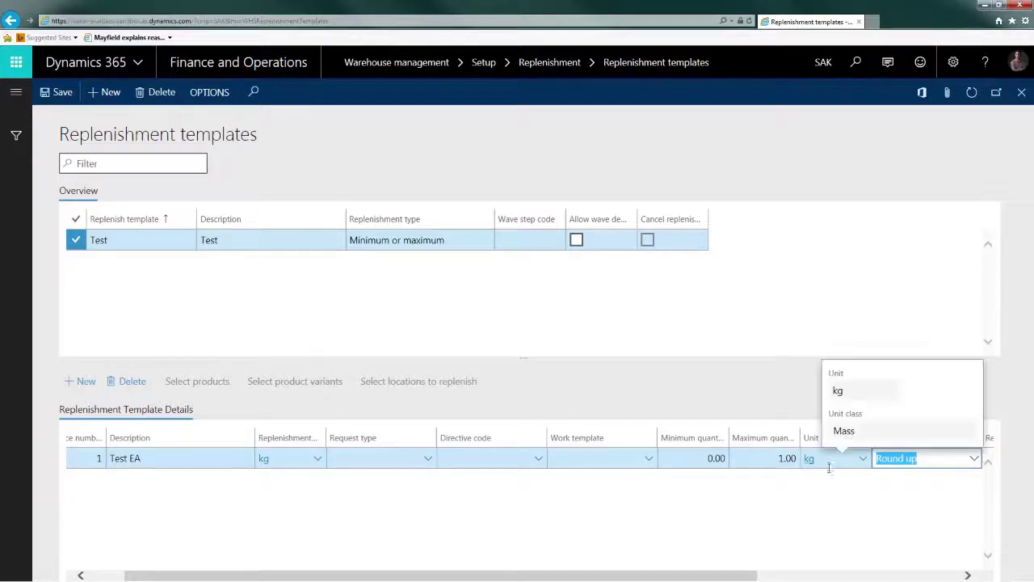
# Enable the replenish-empty and Replenish only fixed locations options on the Test EA line and save the template
pyautogui.press('Tab')
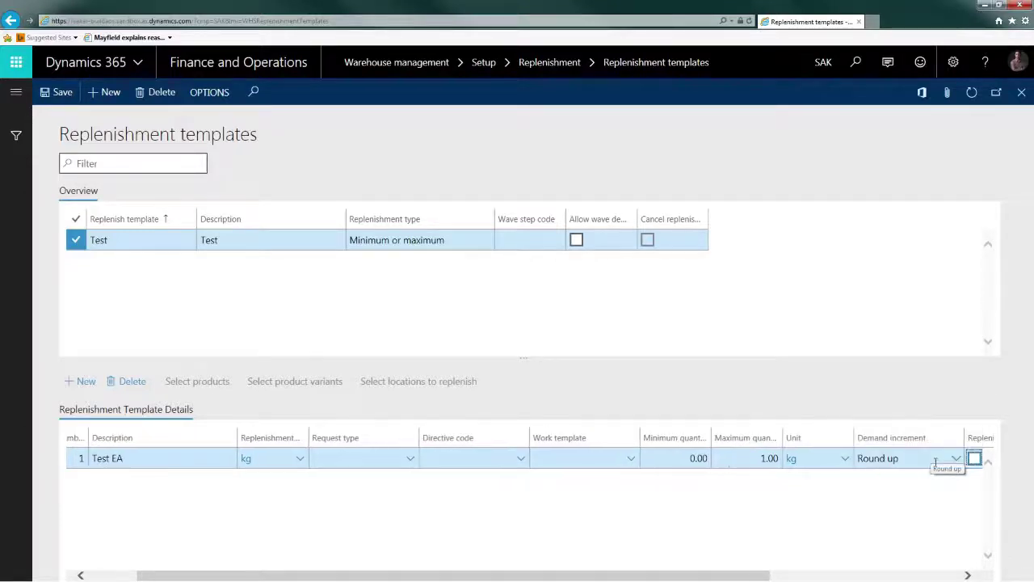
pyautogui.press('Tab')
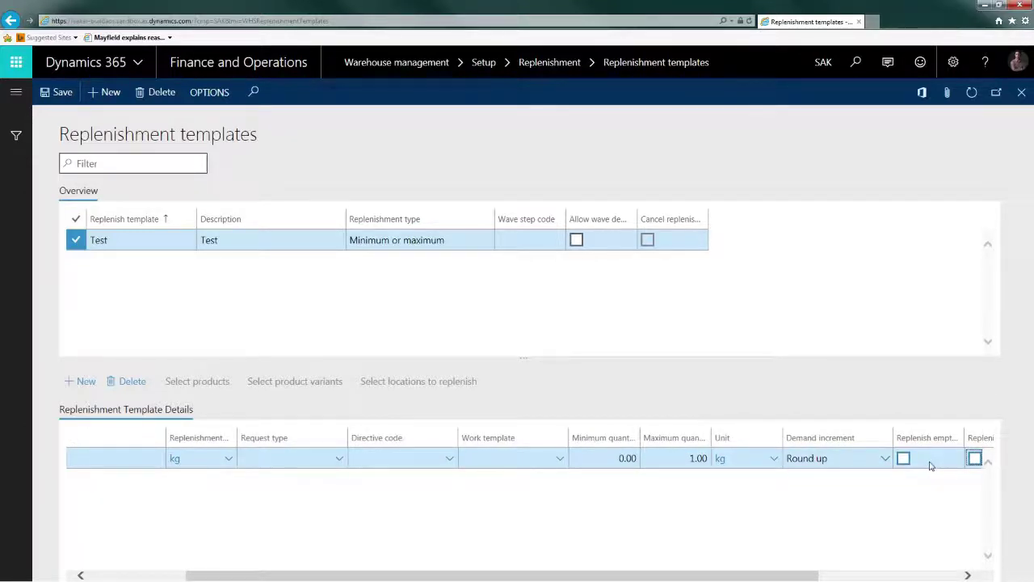
pyautogui.press('Tab')
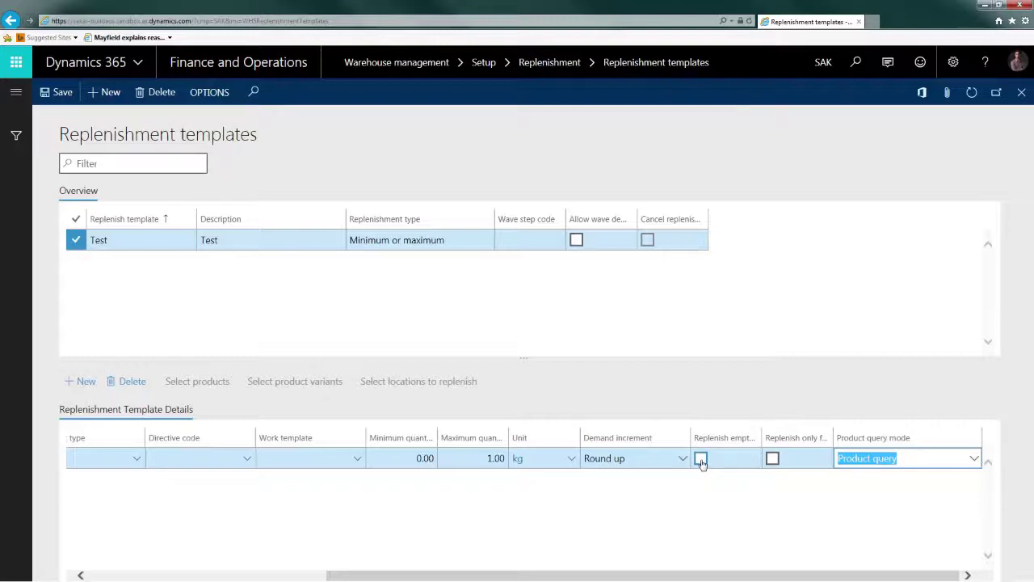
pyautogui.click(701, 459)
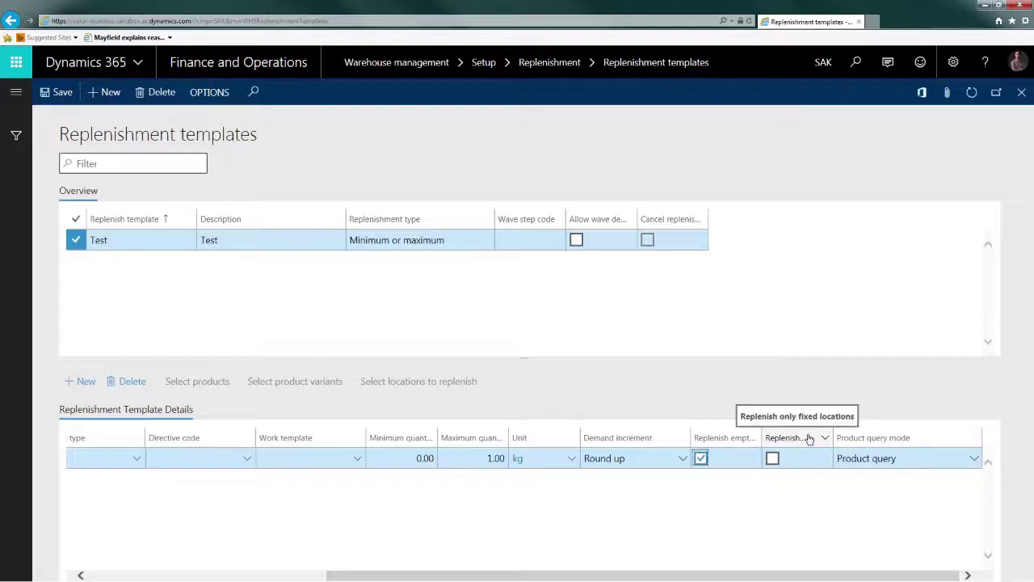
pyautogui.click(772, 458)
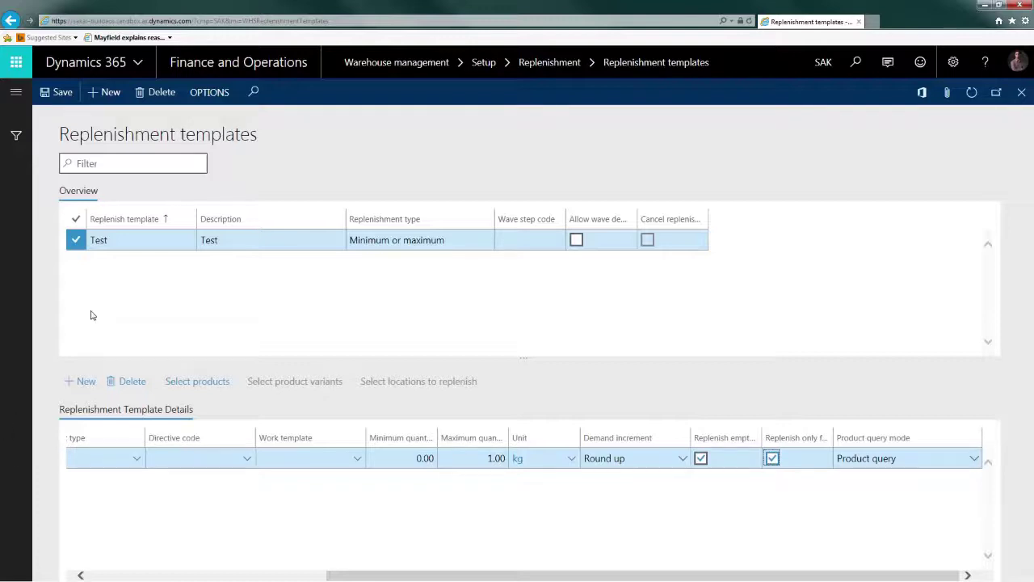
pyautogui.click(62, 94)
pyautogui.click(410, 460)
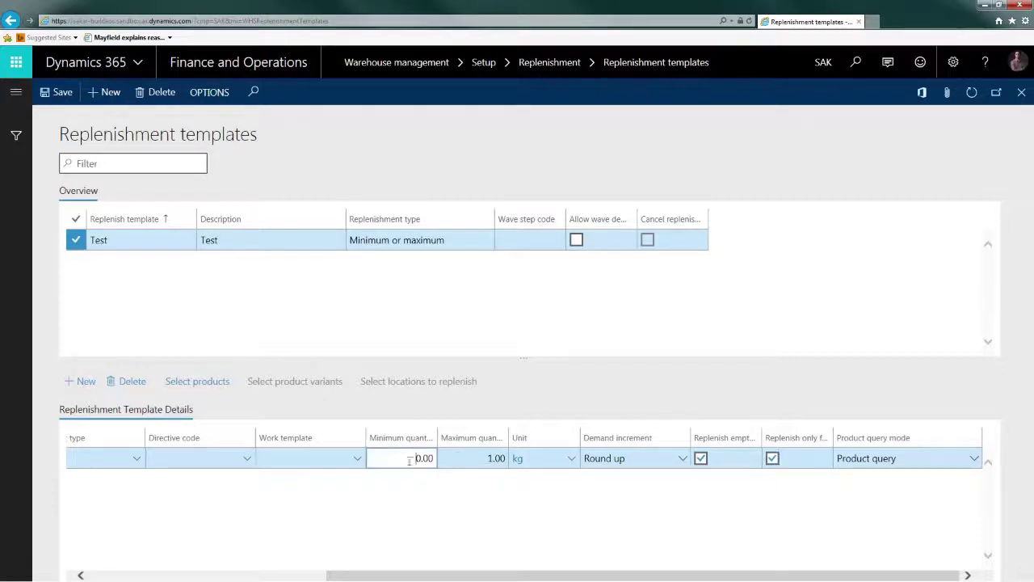
pyautogui.click(463, 459)
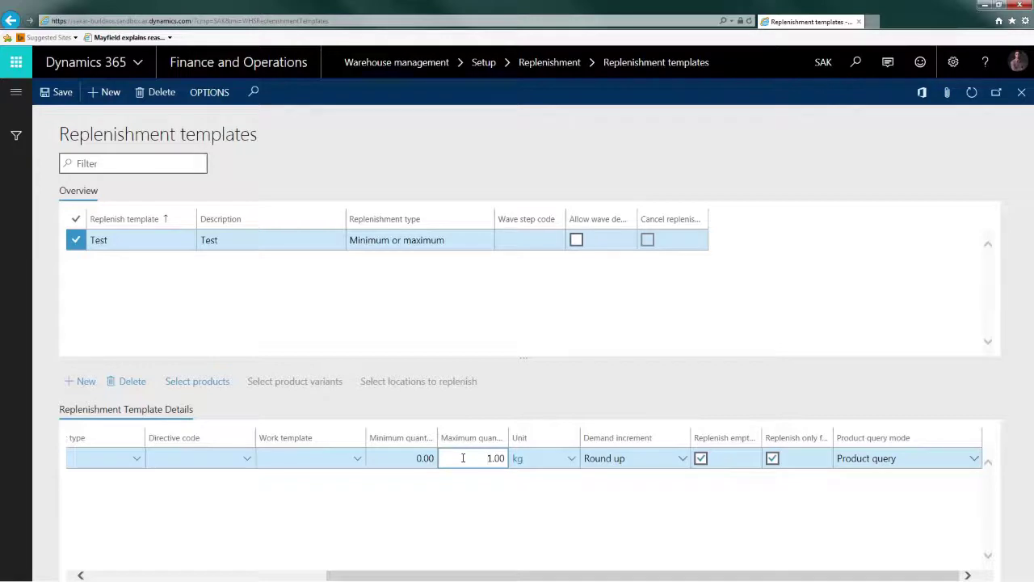
pyautogui.click(414, 459)
pyautogui.moveTo(396, 459); pyautogui.dragTo(522, 458)
pyautogui.click(478, 458)
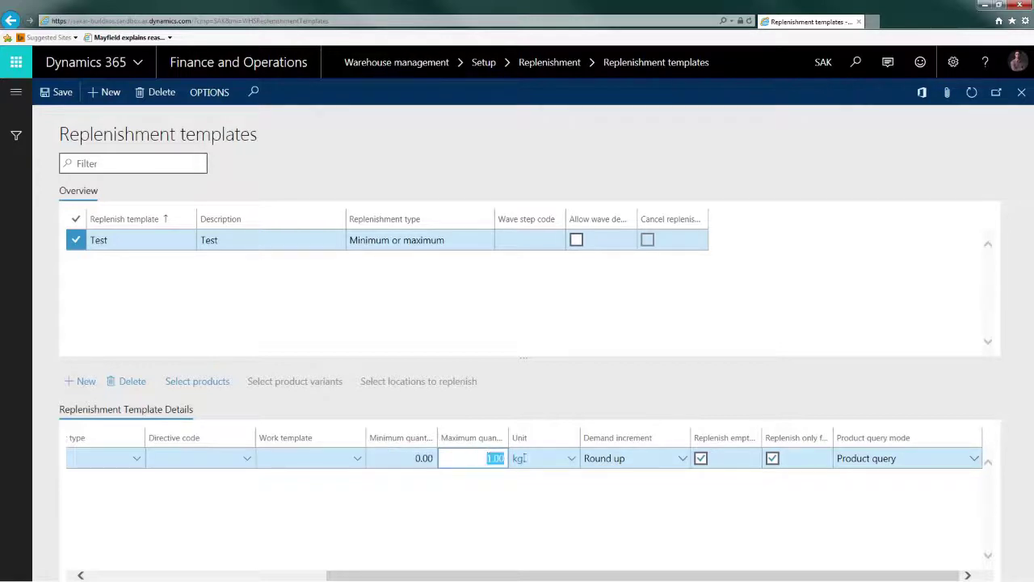
# Examine the minimum quantity, maximum quantity and product query mode options of the Test EA detail line
pyautogui.click(410, 459)
pyautogui.moveTo(408, 458); pyautogui.dragTo(477, 460)
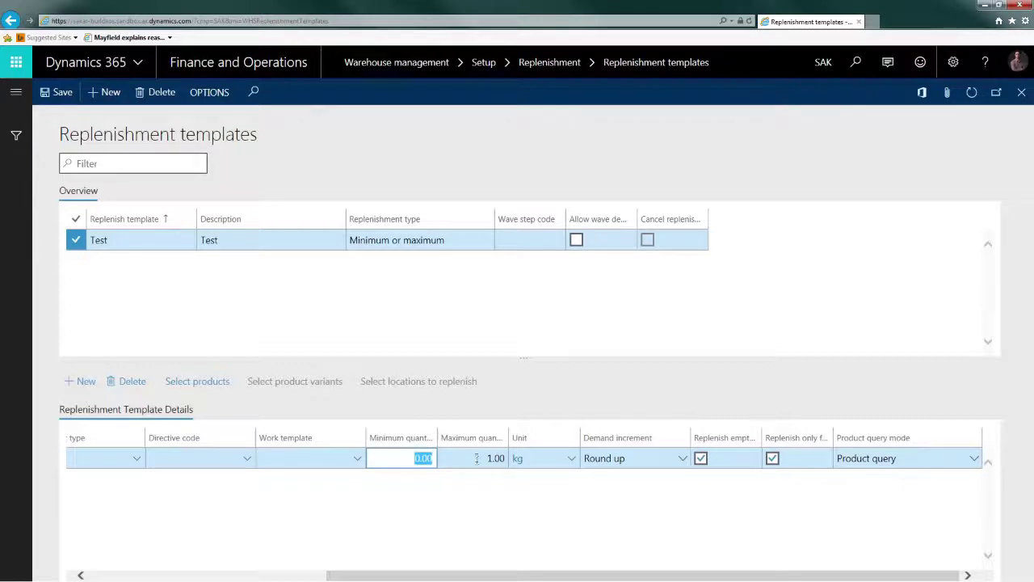
pyautogui.click(477, 458)
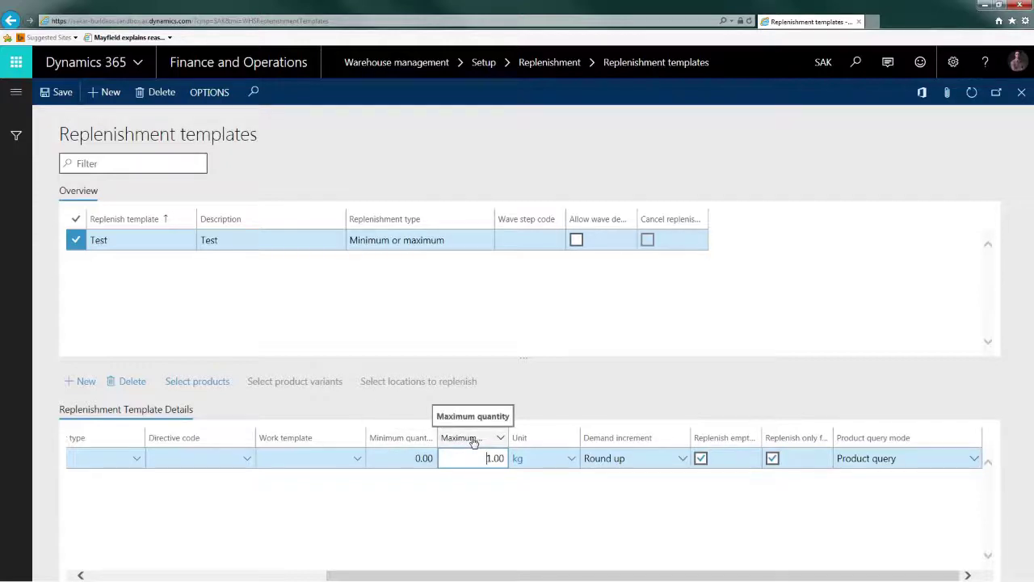
pyautogui.click(410, 460)
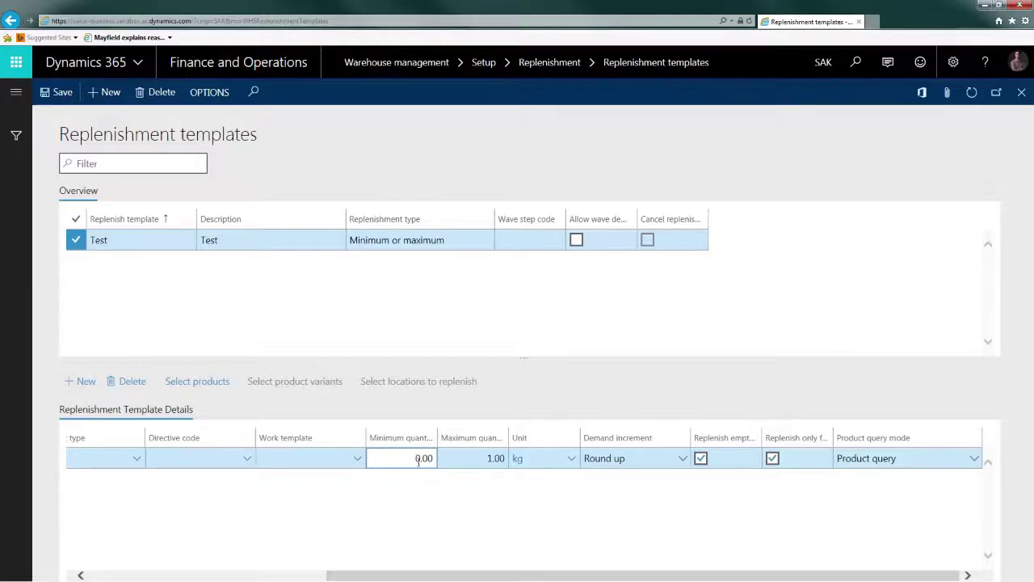
pyautogui.click(480, 460)
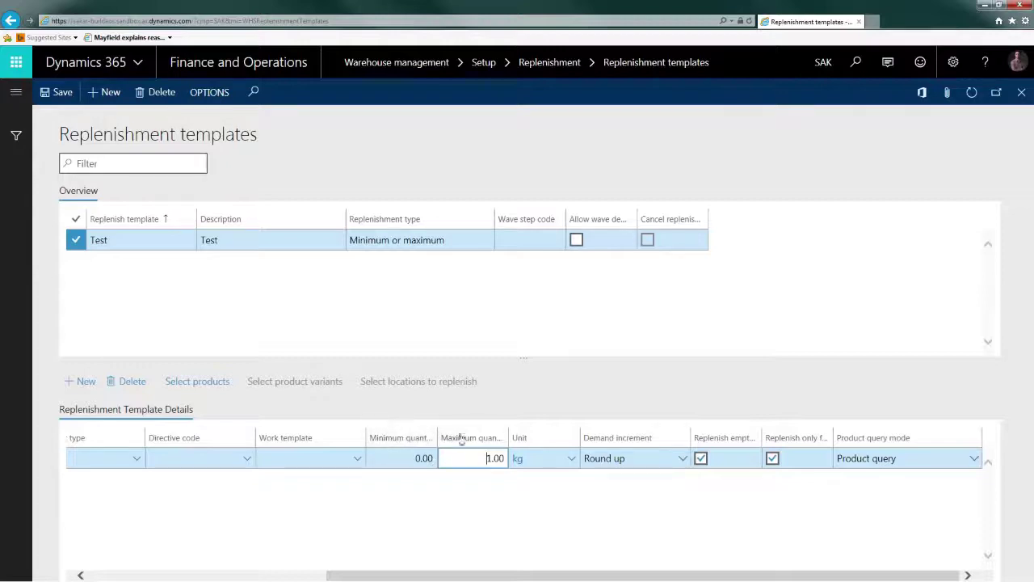
pyautogui.click(402, 462)
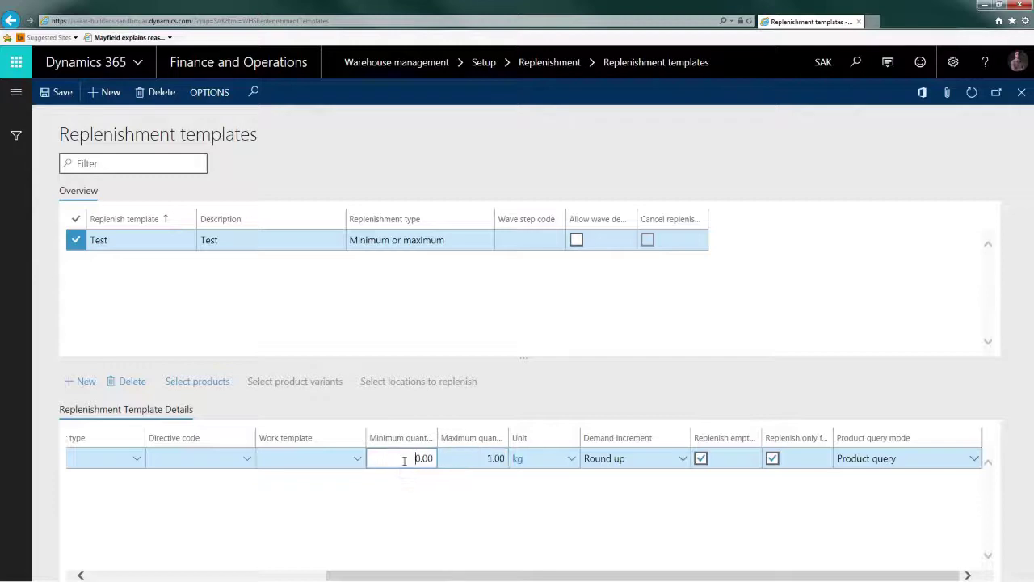
pyautogui.click(467, 462)
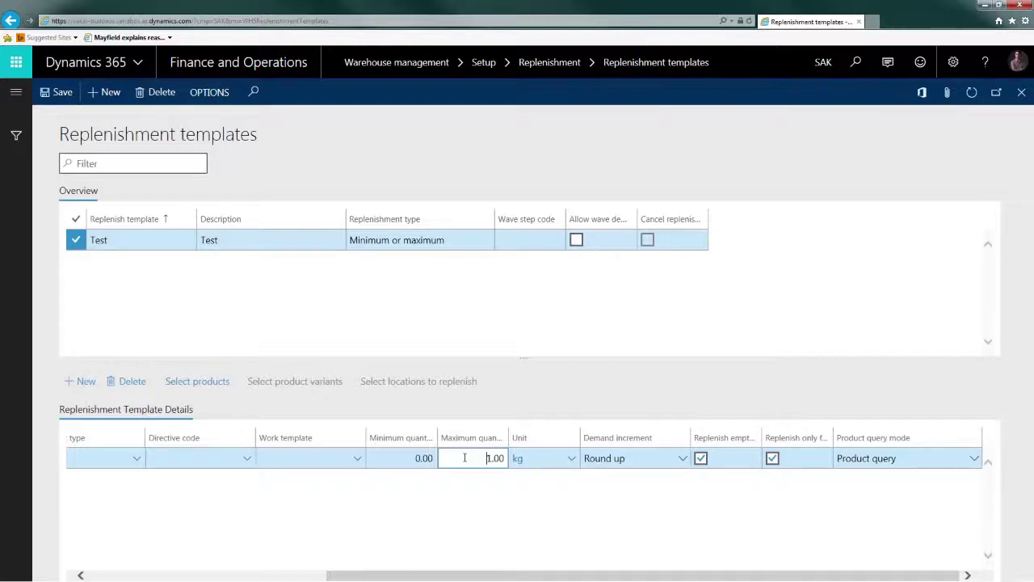
pyautogui.click(897, 458)
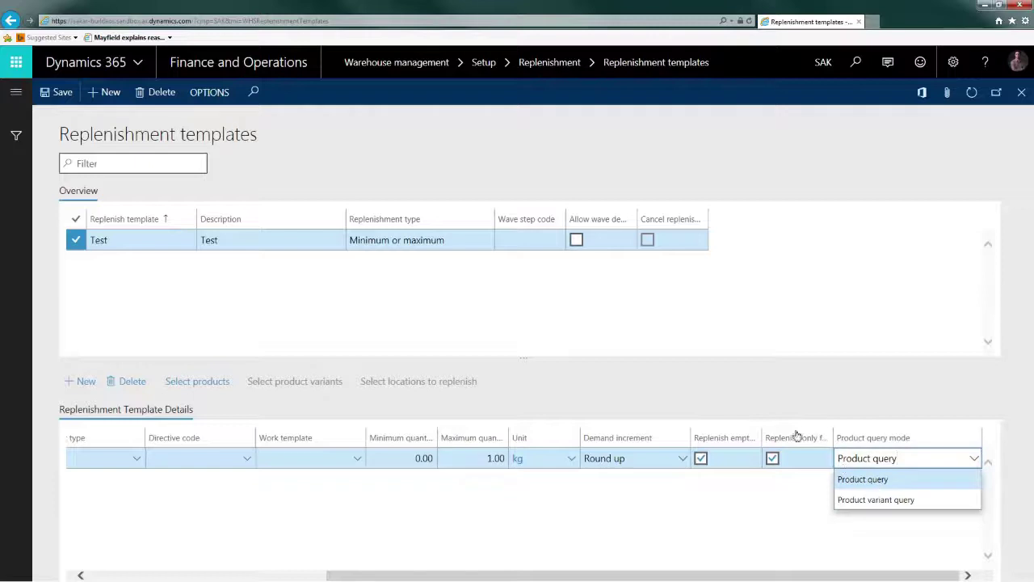
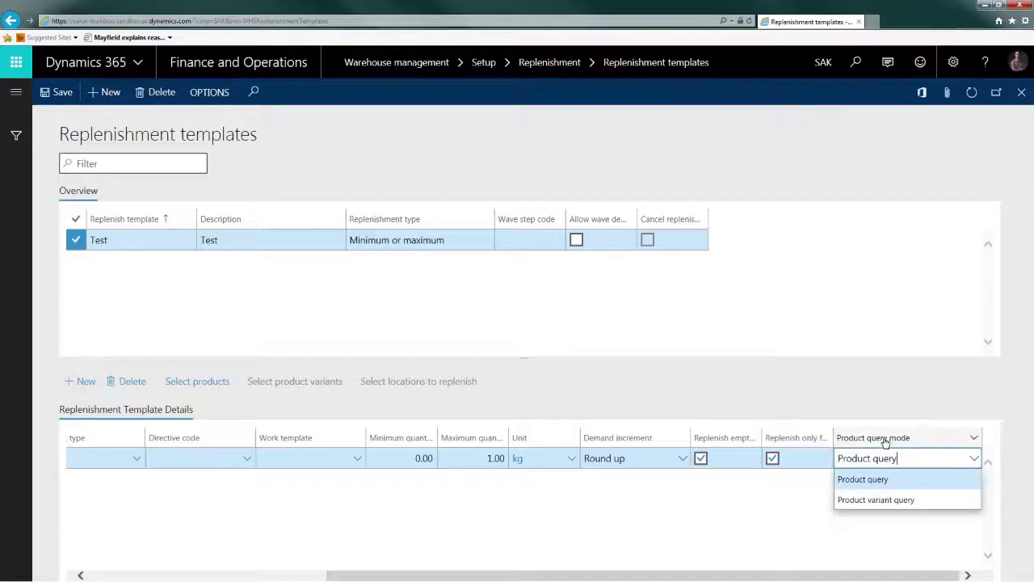
pyautogui.click(904, 461)
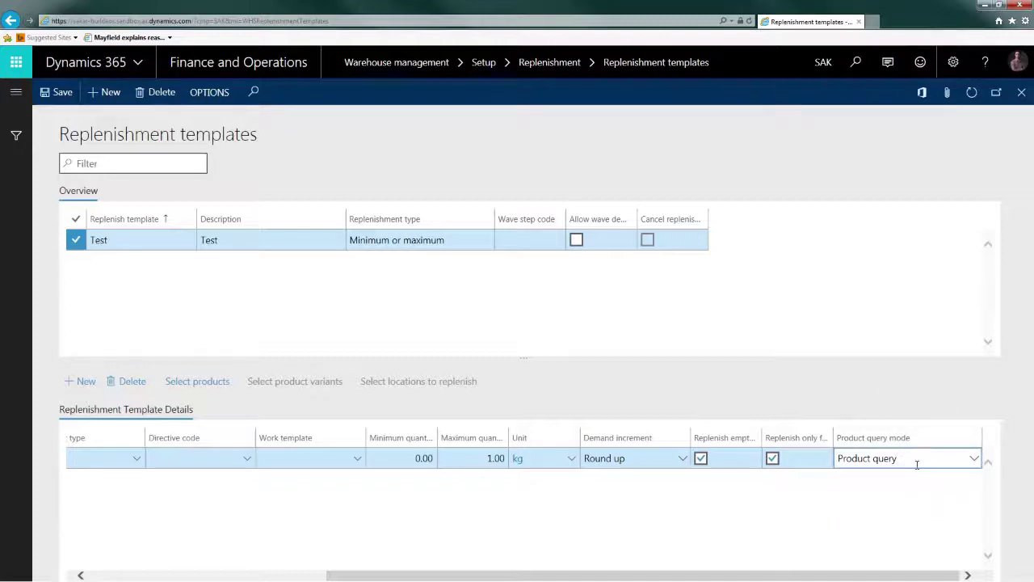
pyautogui.click(917, 465)
pyautogui.click(921, 459)
# Open the product selection query for the Test EA line and set the range table to the Warehouse item number table
pyautogui.click(270, 387)
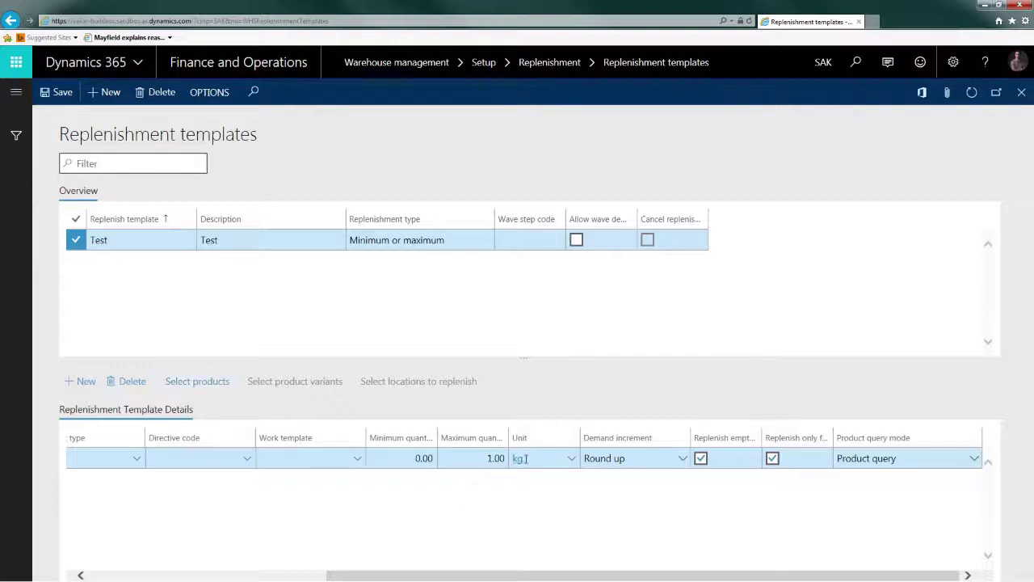
pyautogui.click(206, 383)
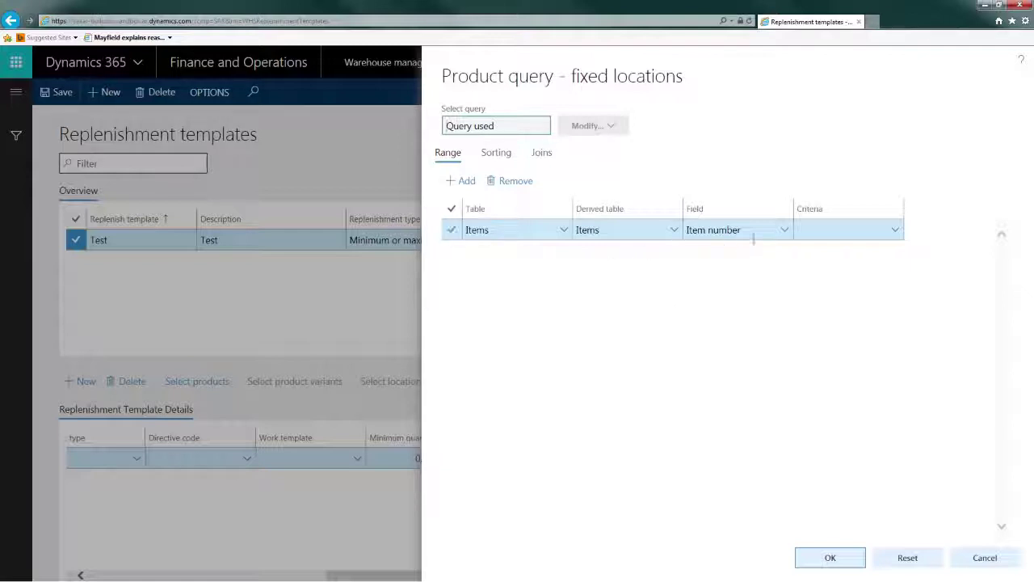
pyautogui.click(558, 230)
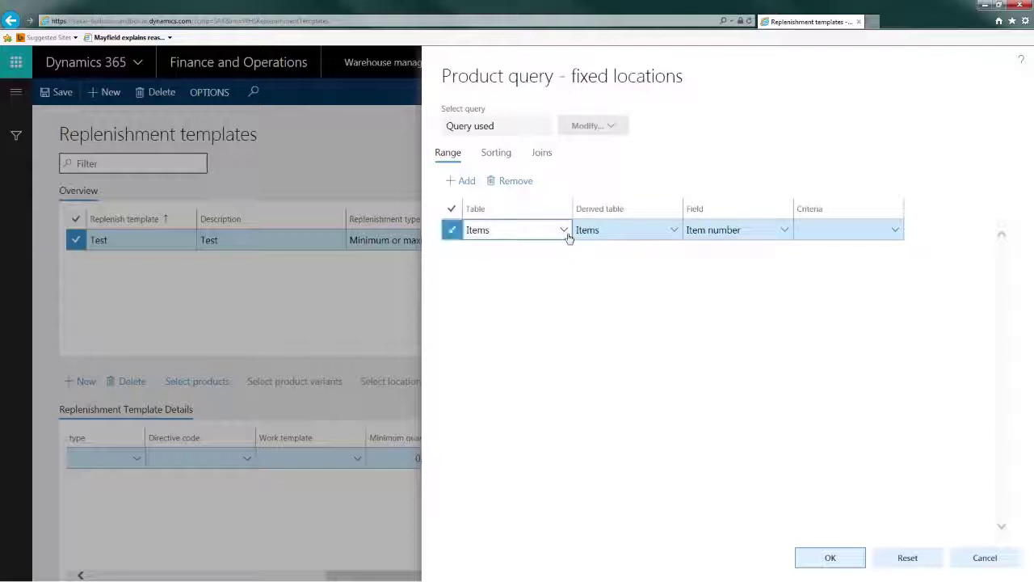
pyautogui.click(564, 231)
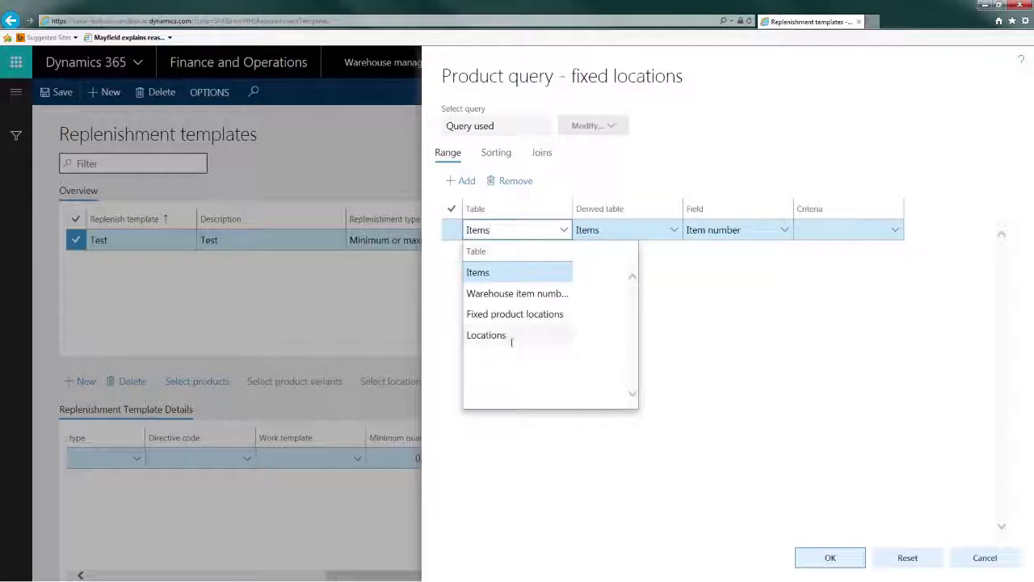
pyautogui.click(532, 294)
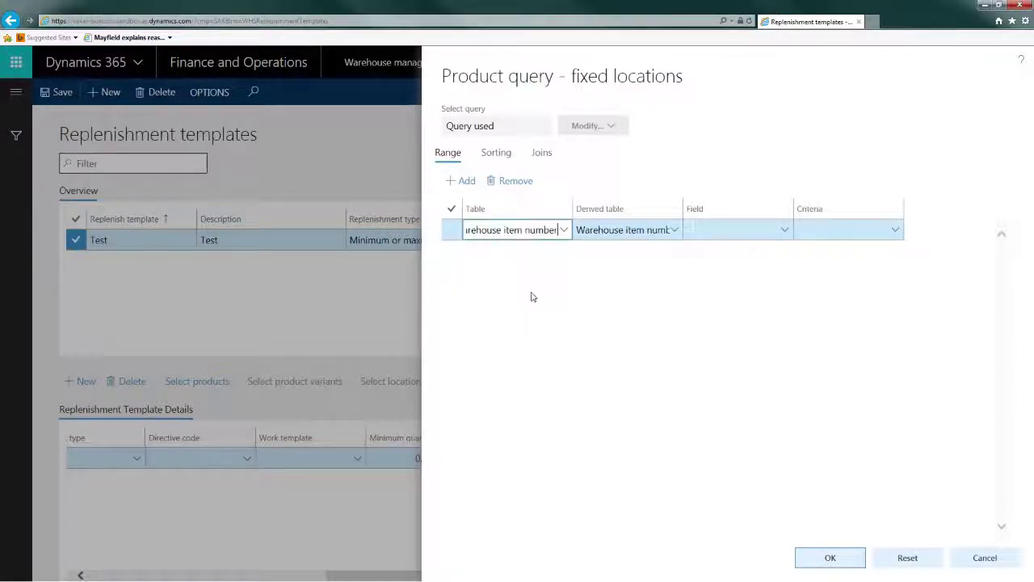
# Restrict the product query by the Unit sequence group ID field with the criteria KG and confirm the query
pyautogui.click(747, 233)
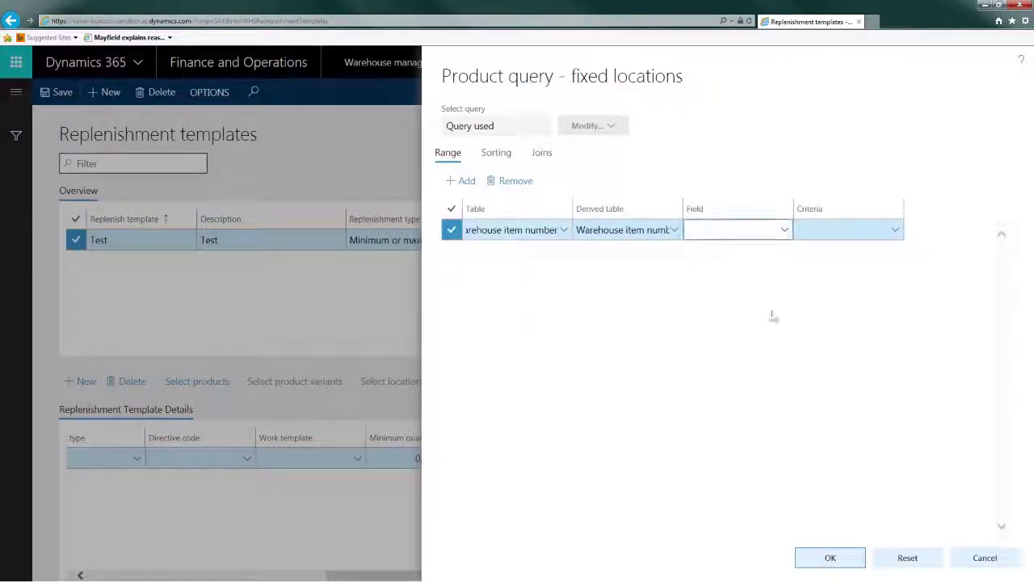
pyautogui.click(783, 231)
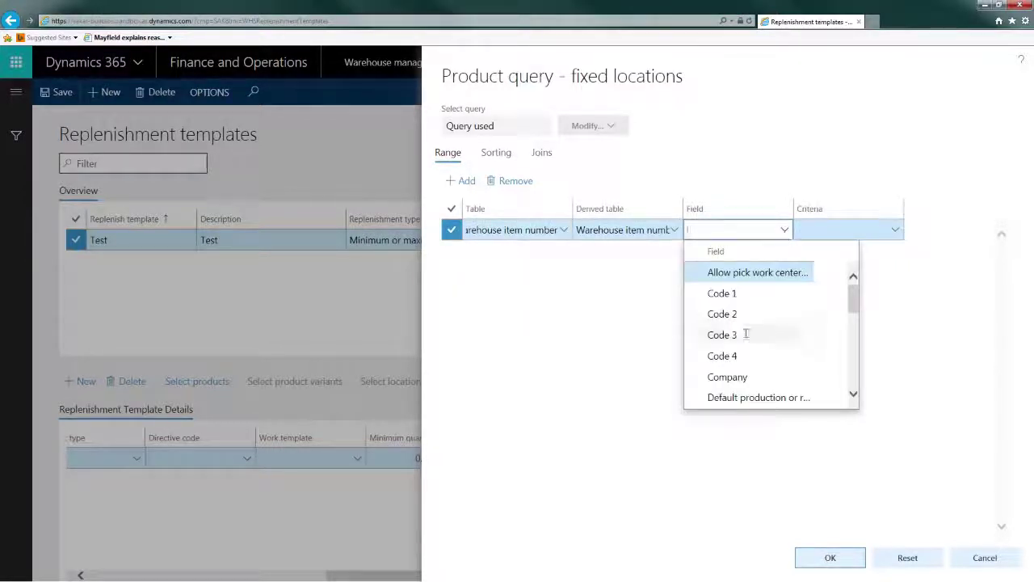
pyautogui.scroll(-8, 760, 380)
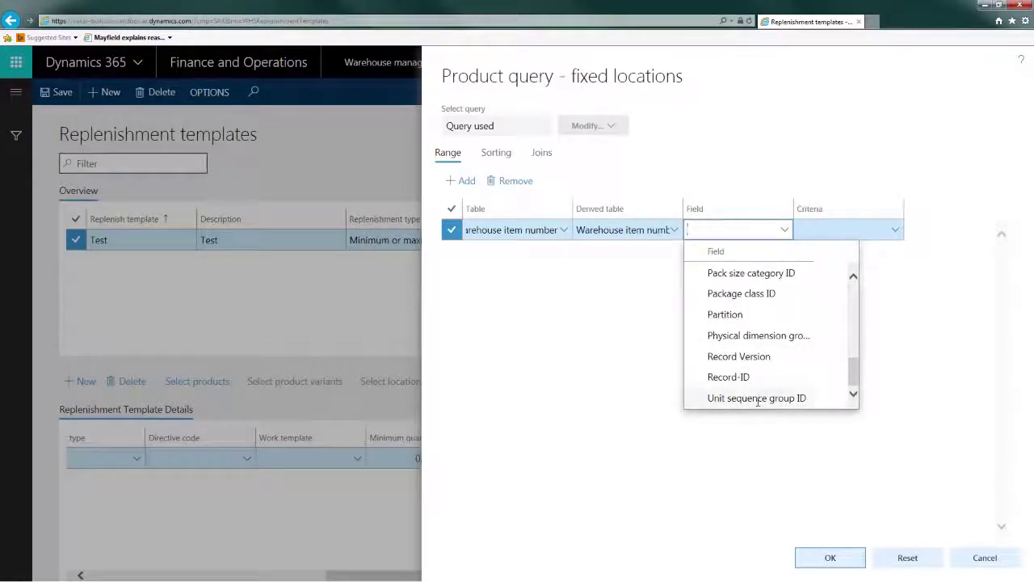
pyautogui.click(758, 398)
pyautogui.click(893, 233)
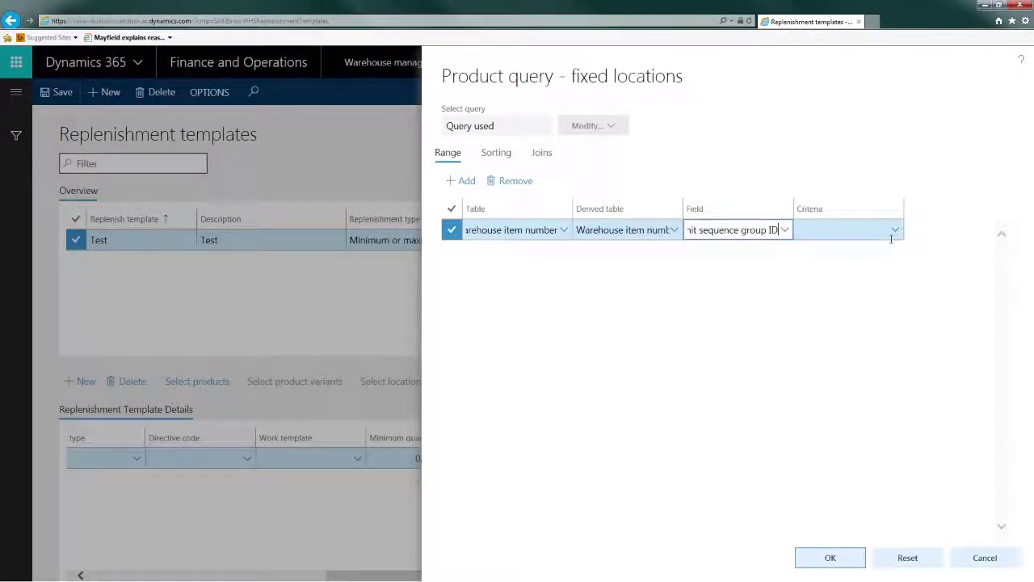
pyautogui.click(896, 232)
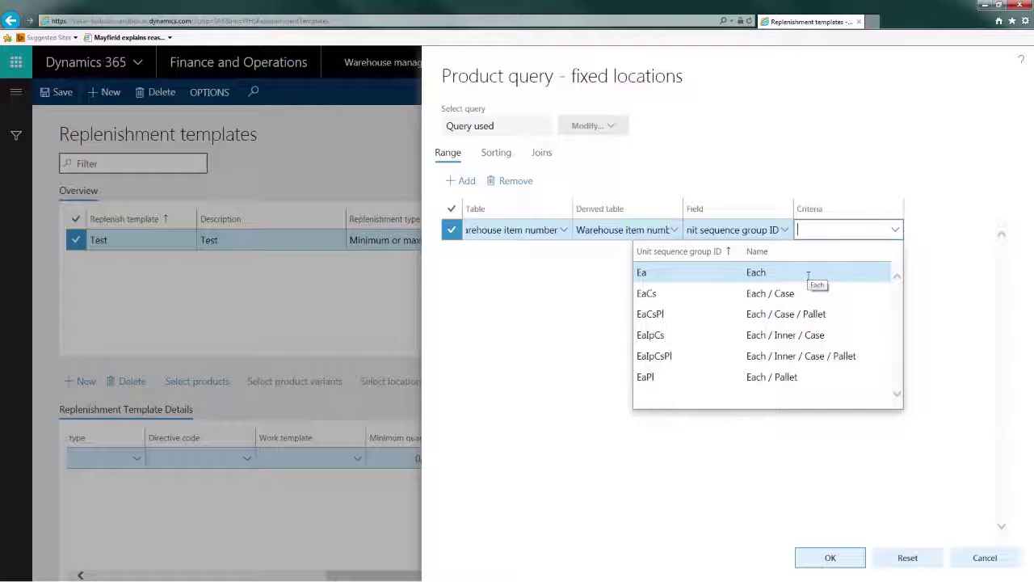
pyautogui.click(819, 226)
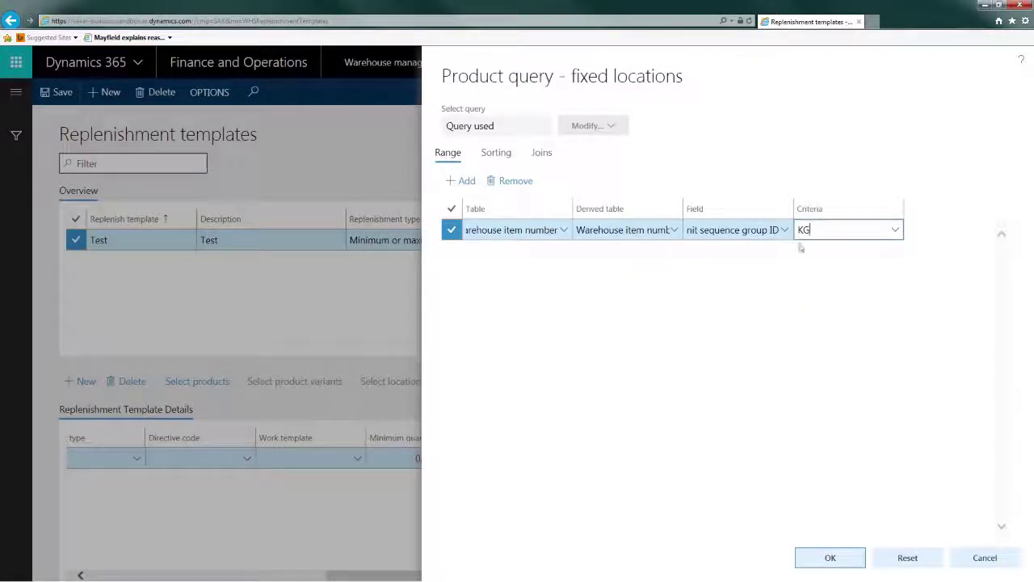
pyautogui.click(831, 228)
pyautogui.click(831, 560)
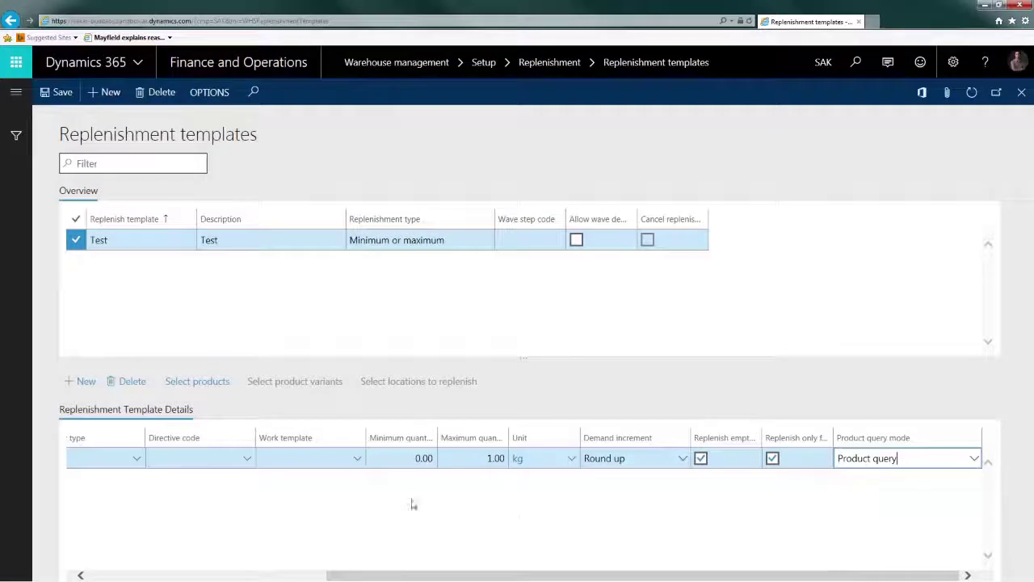
# Add a second template detail line with sequence number 2 and the description Test EA
pyautogui.moveTo(419, 576); pyautogui.dragTo(133, 578)
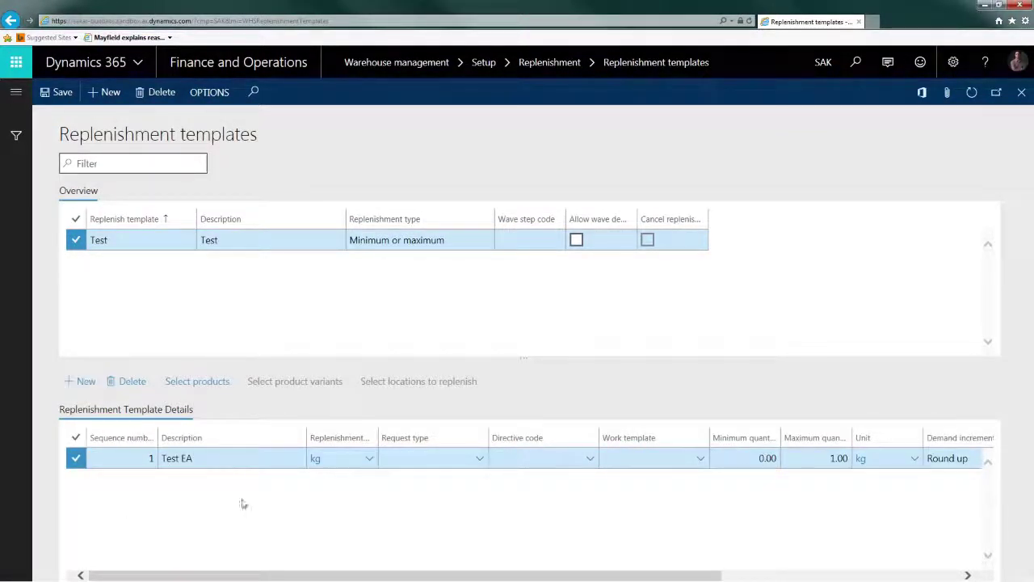
pyautogui.hotkey('alt', 'n')
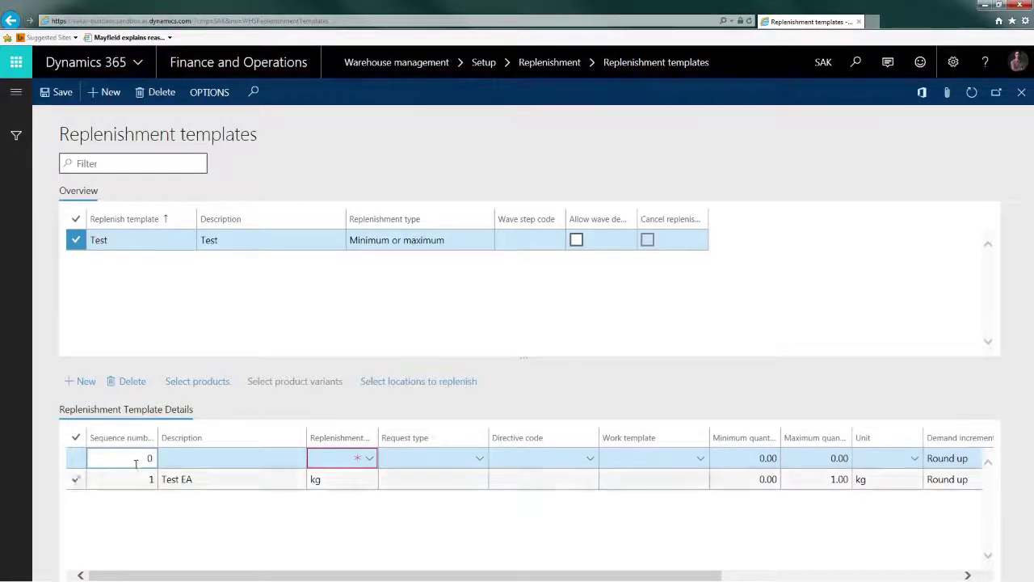
pyautogui.click(191, 457)
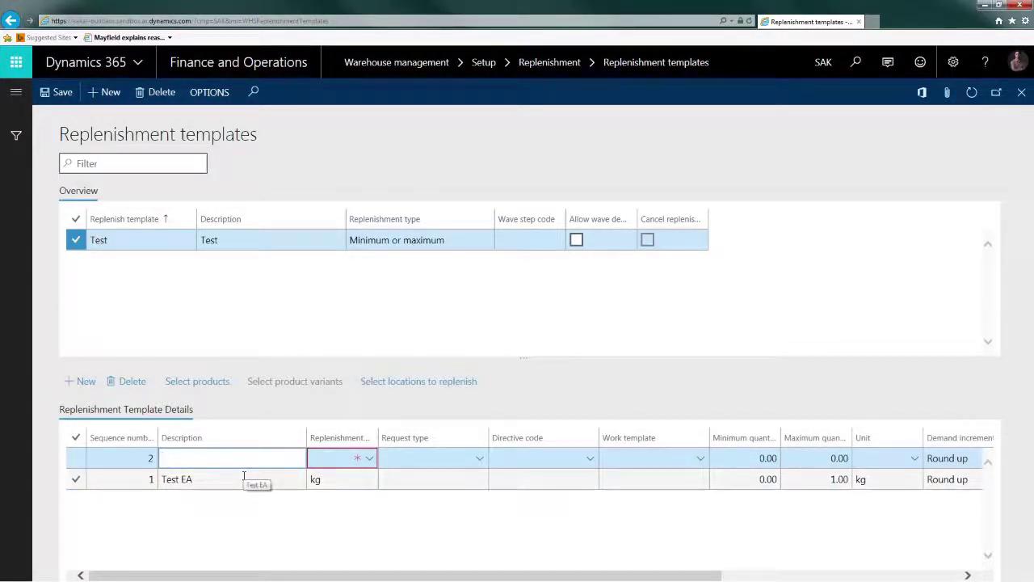
pyautogui.write('Test EA')
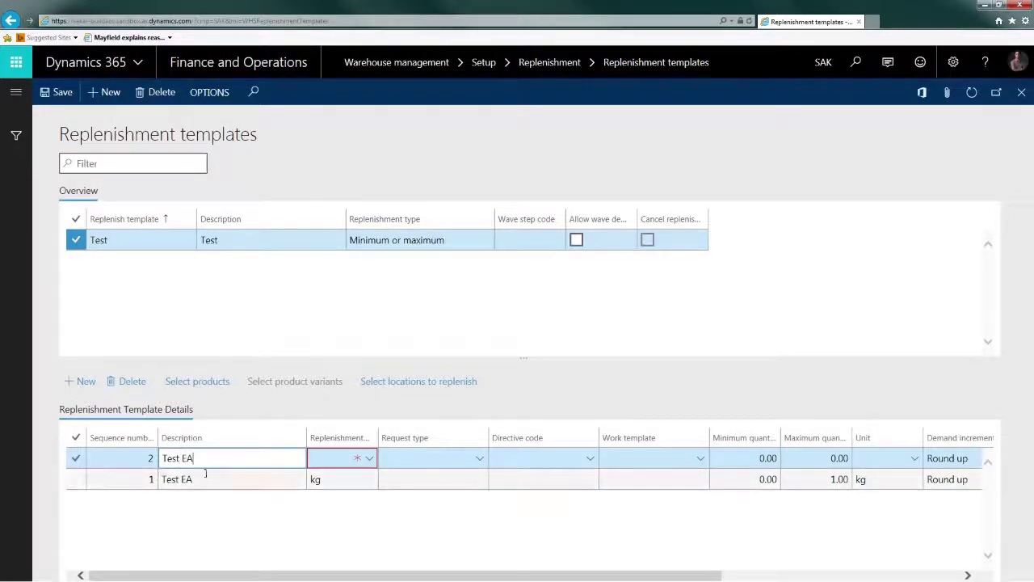
pyautogui.click(209, 478)
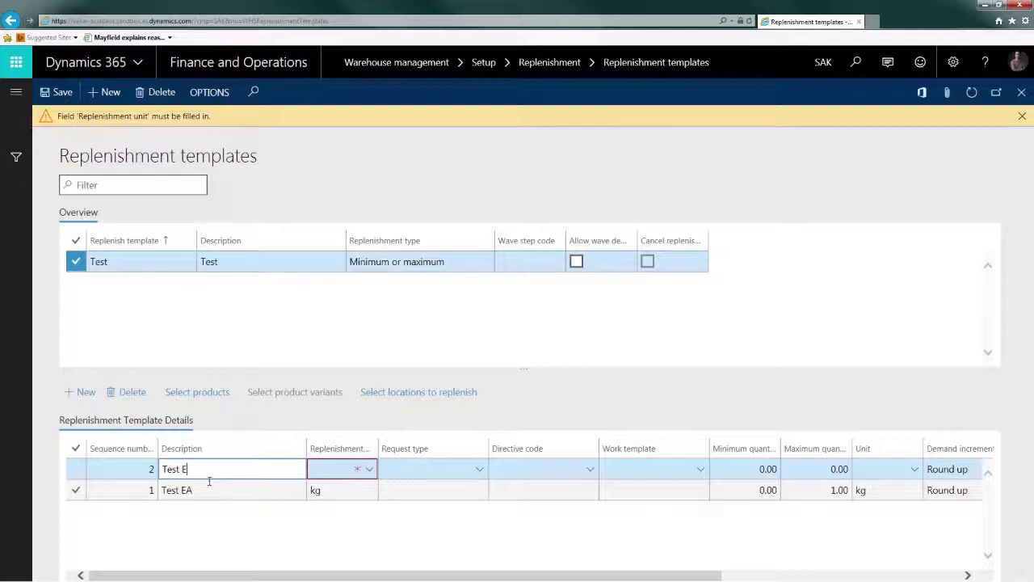
pyautogui.write('A')
pyautogui.click(213, 490)
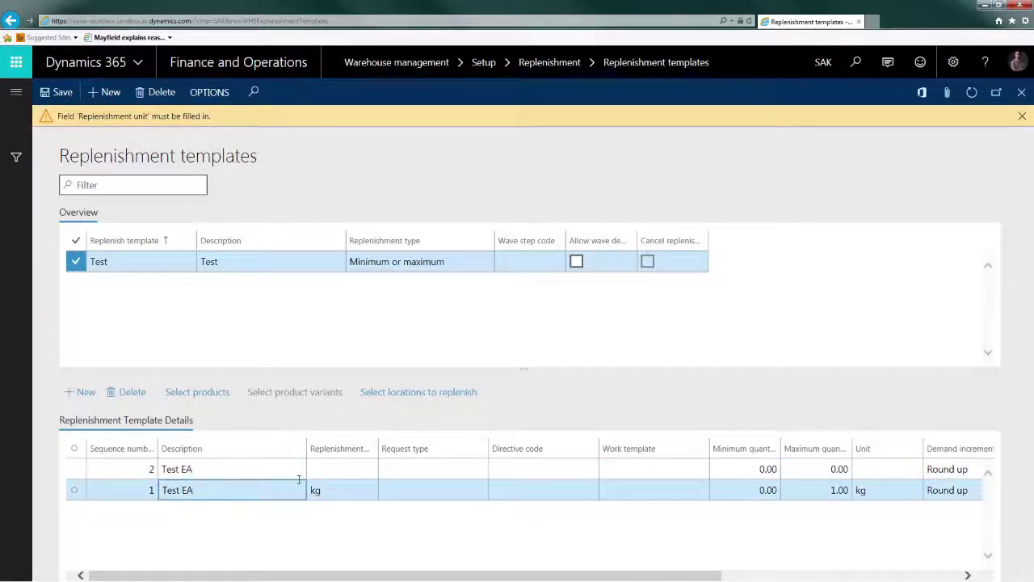
pyautogui.click(207, 488)
# Set the replenishment unit and quantity unit of detail line 2 to EA, with a maximum quantity of 1
pyautogui.click(351, 468)
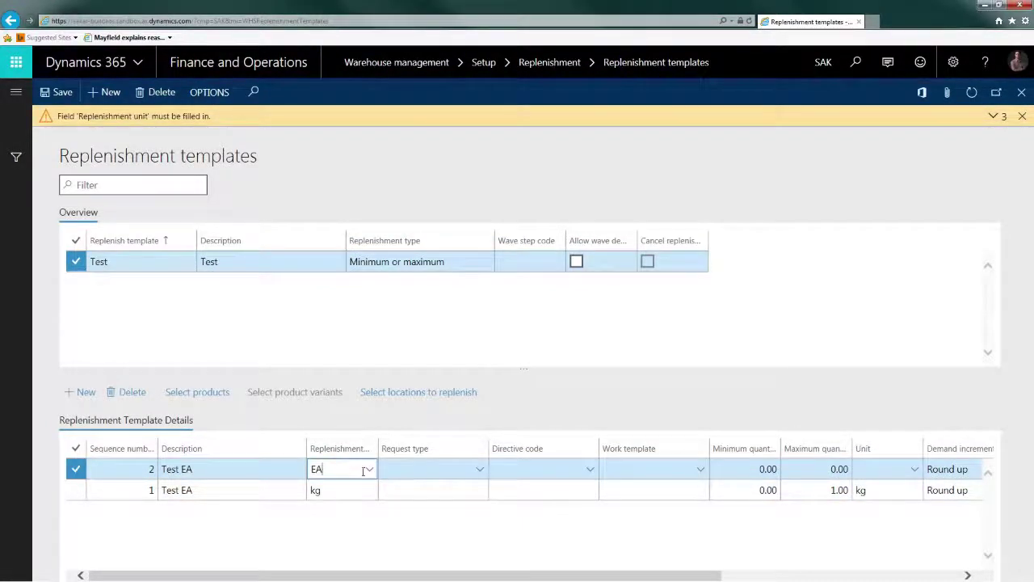
pyautogui.click(418, 469)
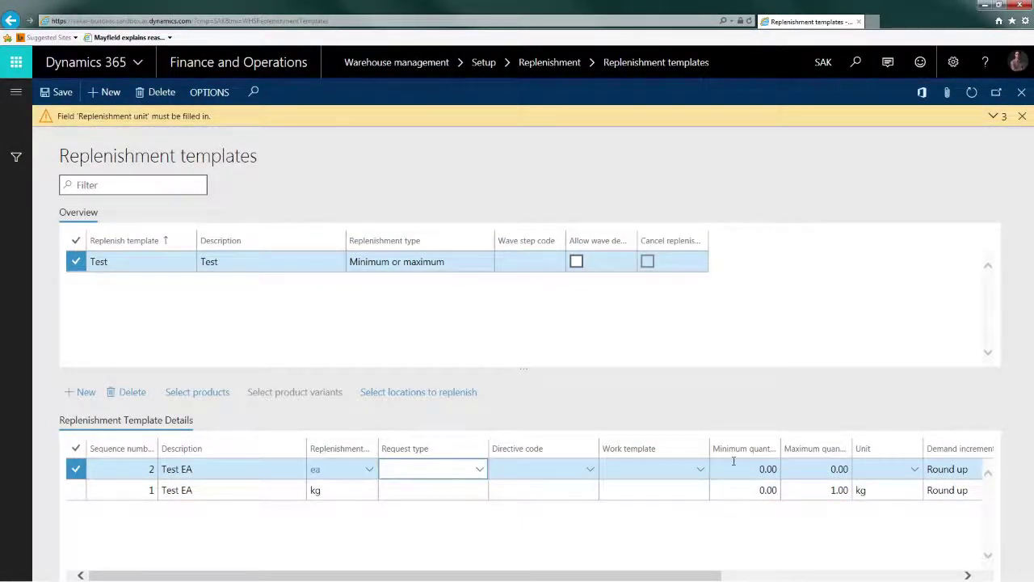
pyautogui.click(794, 468)
pyautogui.write('1')
pyautogui.click(885, 470)
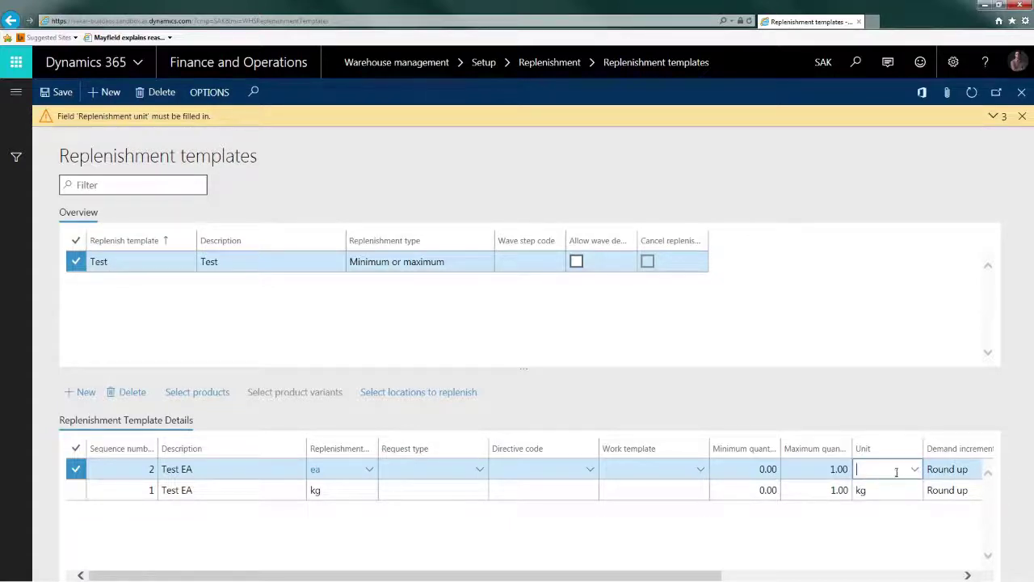
pyautogui.write('EA')
# Enable the replenish-empty and Replenish only fixed locations options on detail line 2 and save the template
pyautogui.press('Tab')
pyautogui.press('Tab')
pyautogui.press('Tab')
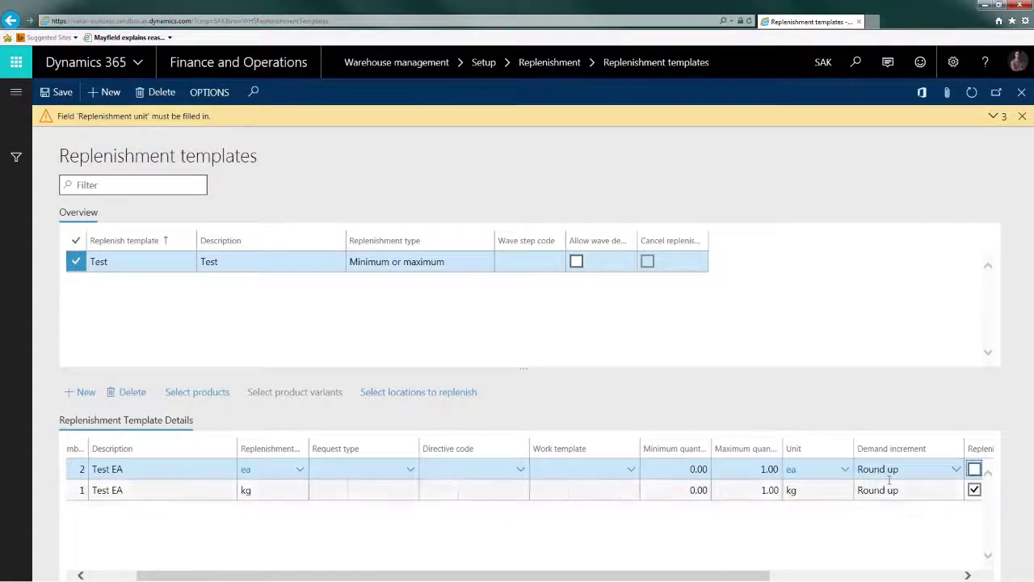
pyautogui.click(903, 469)
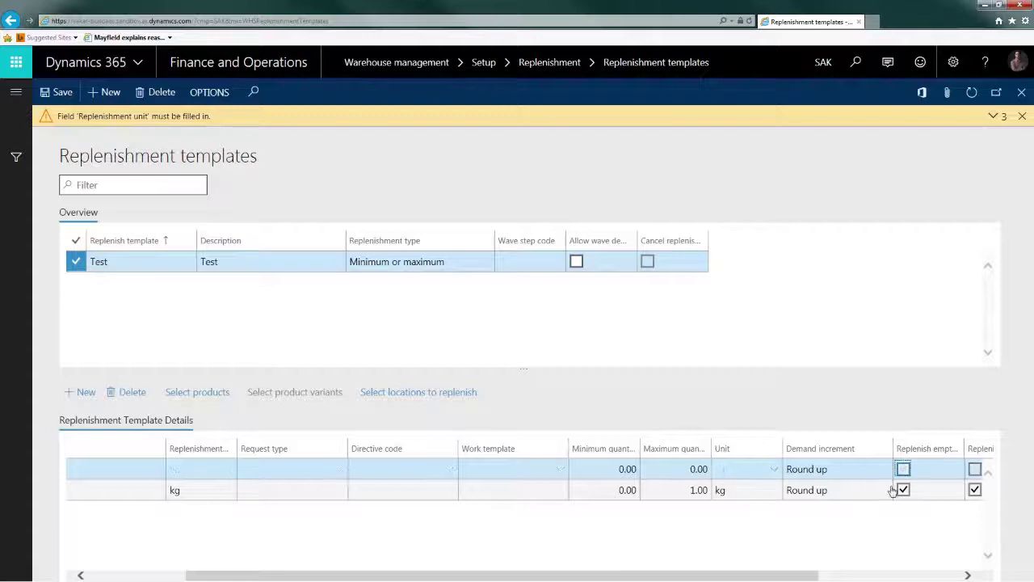
pyautogui.press('Tab')
pyautogui.press('Tab')
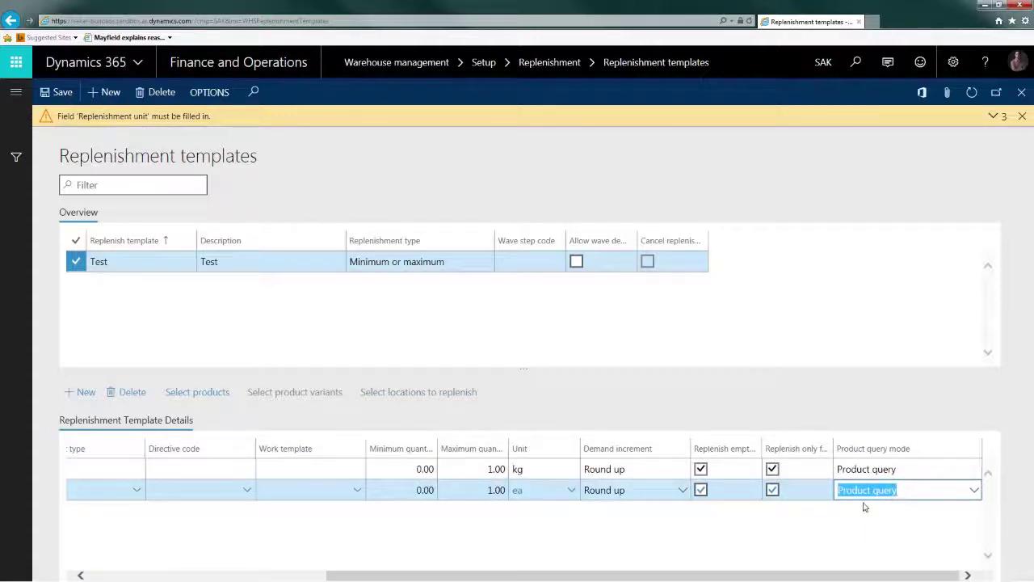
pyautogui.click(53, 92)
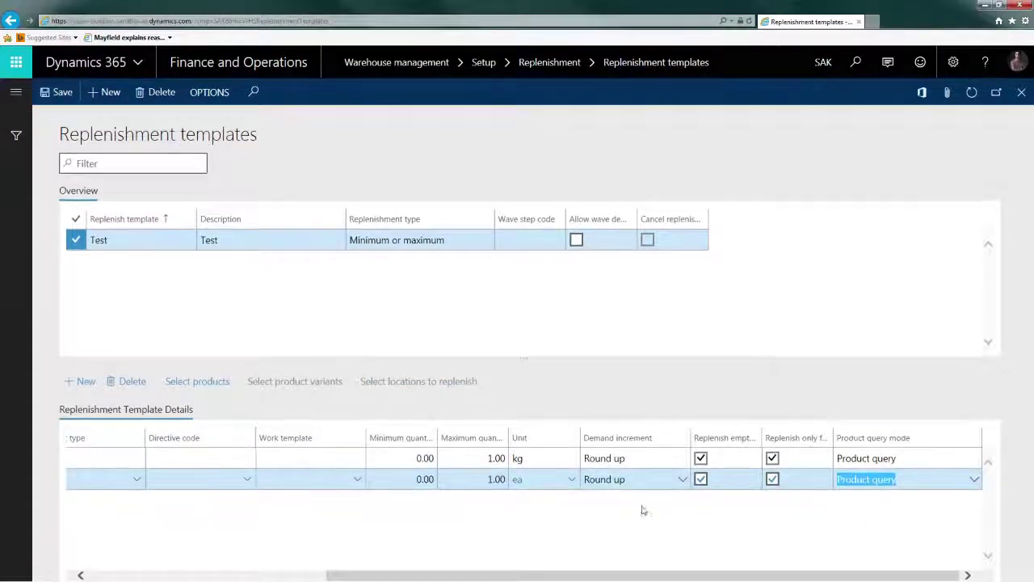
pyautogui.click(272, 577)
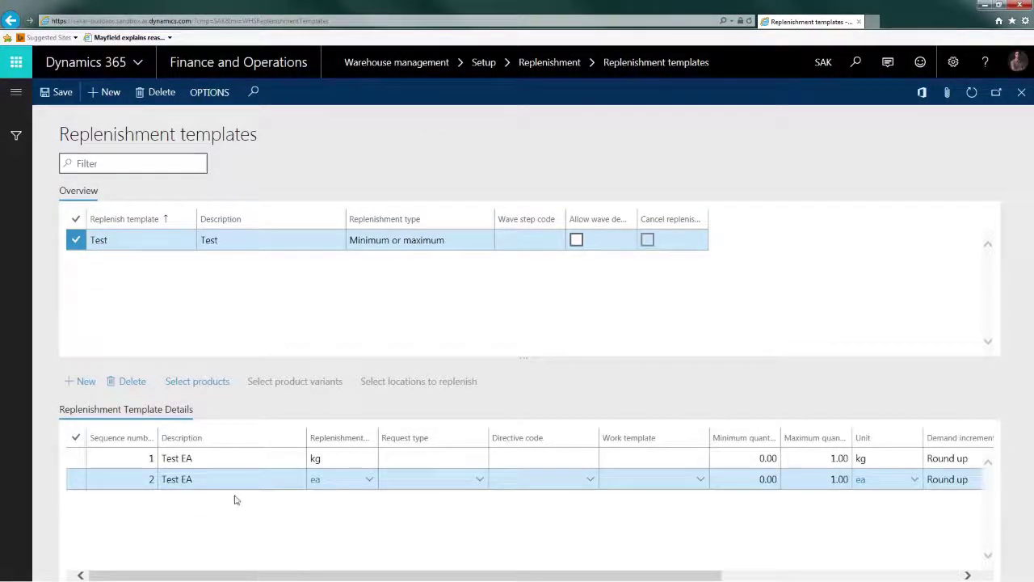
# Change the description of template detail line 1 to Test KG
pyautogui.click(224, 457)
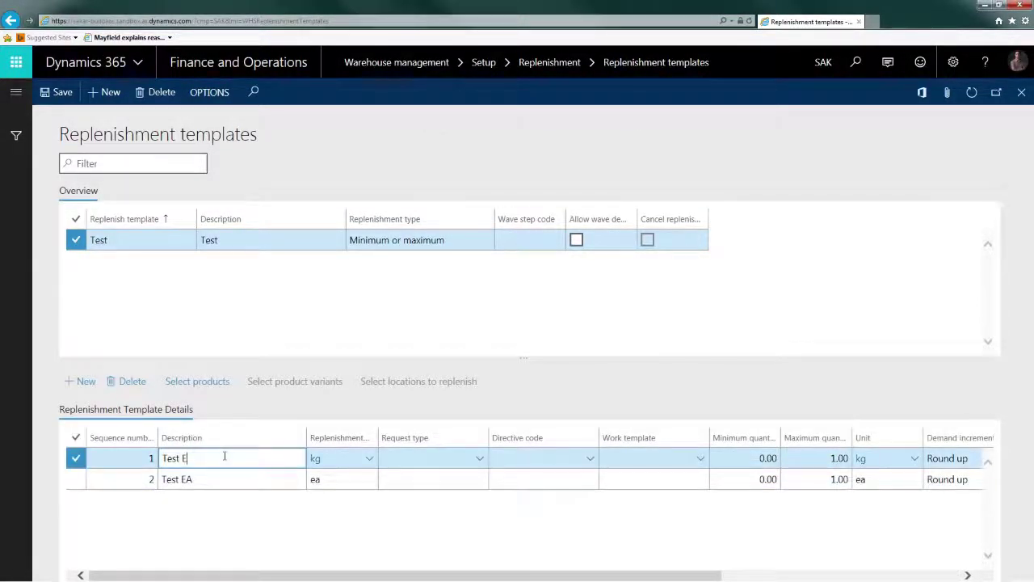
pyautogui.write('KG')
# Open the product query of the Test EA detail line and set its range table to Warehouse item number
pyautogui.click(225, 484)
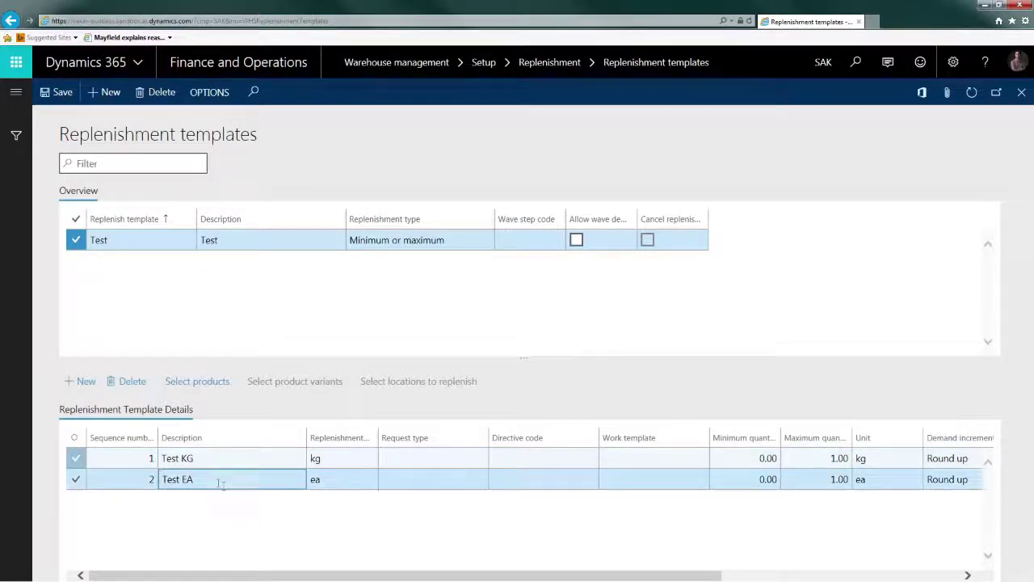
pyautogui.click(202, 382)
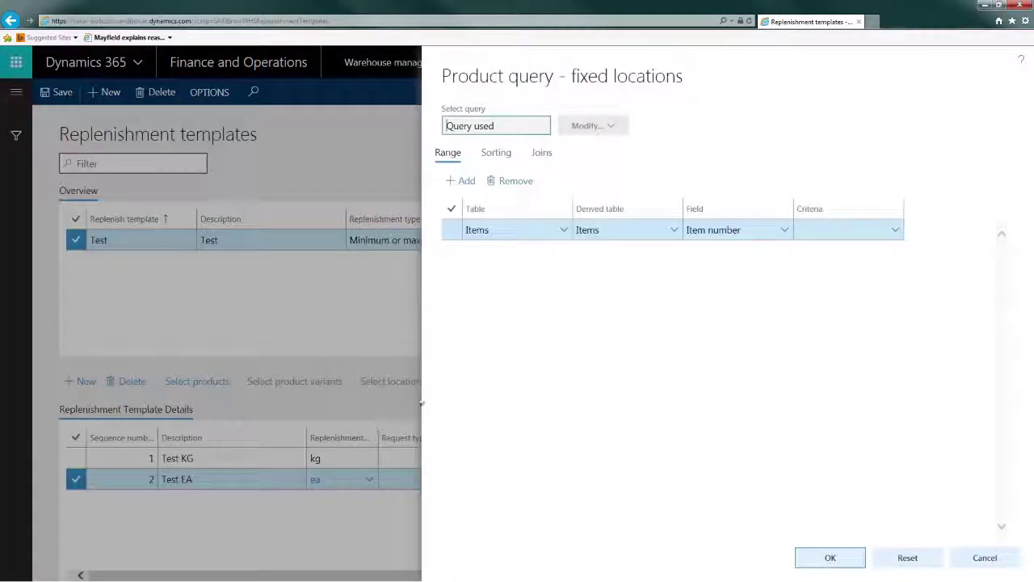
pyautogui.click(567, 232)
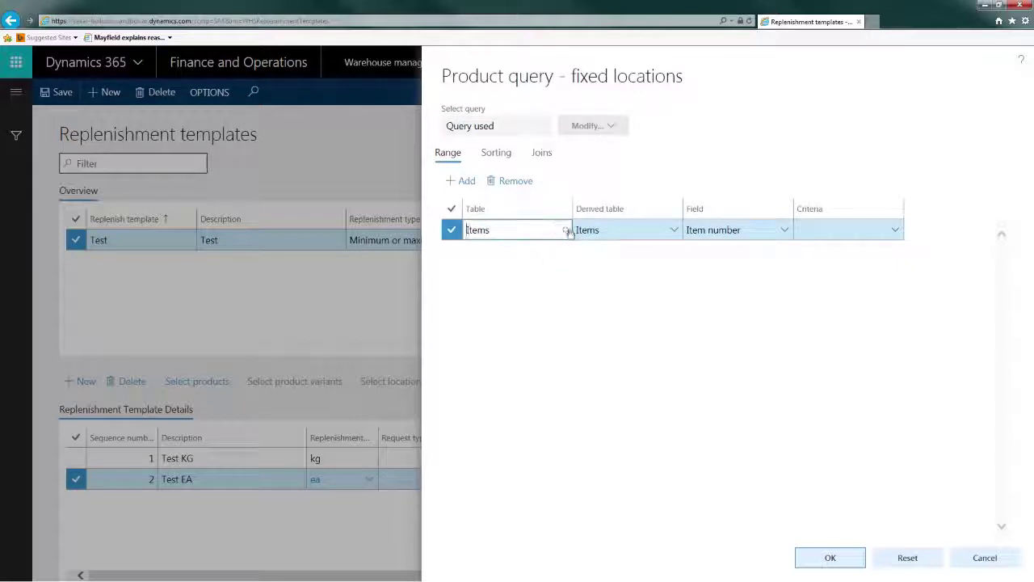
pyautogui.click(565, 230)
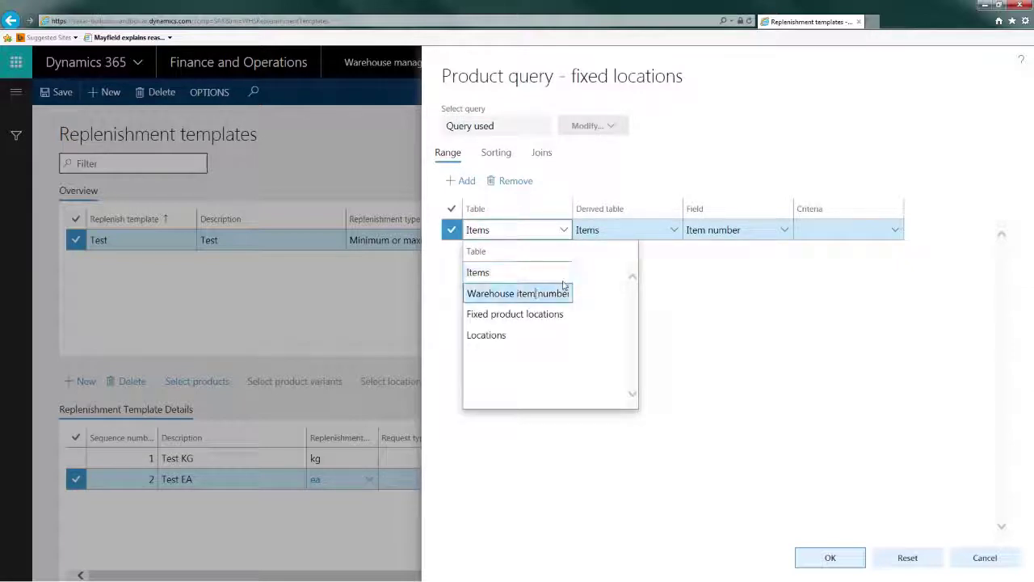
pyautogui.click(533, 293)
# Set the query range field to Unit sequence group ID
pyautogui.click(781, 230)
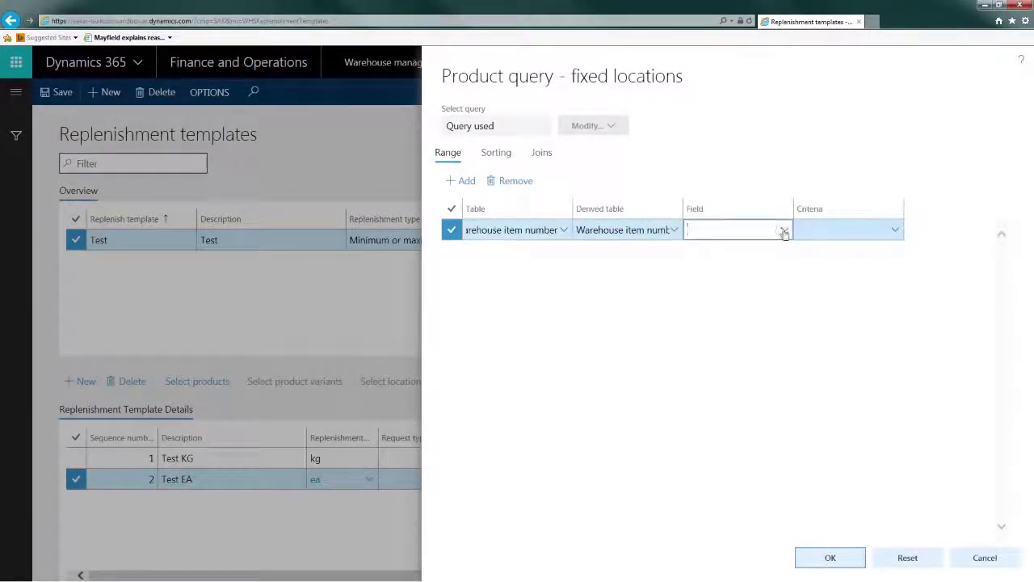
pyautogui.click(783, 233)
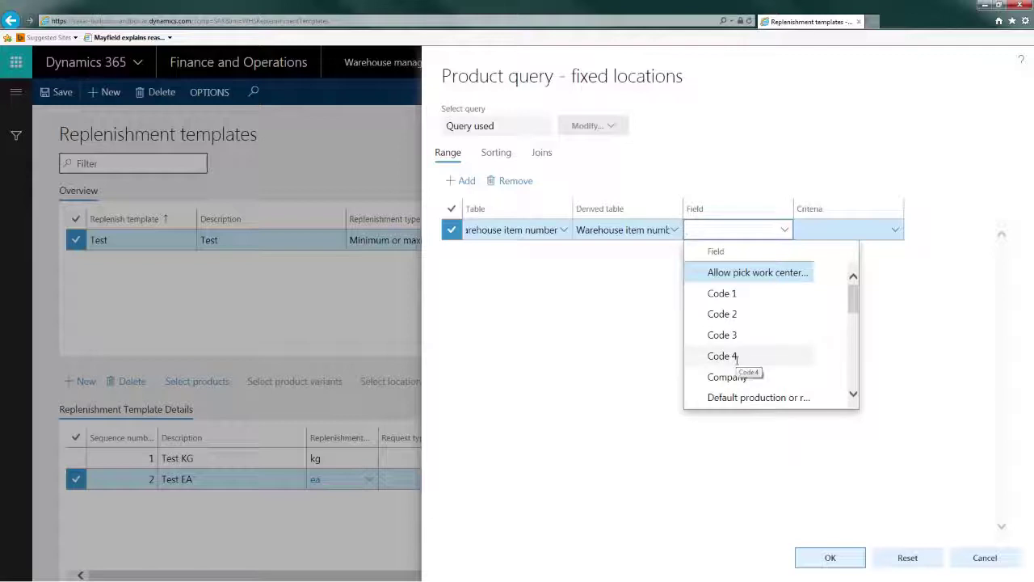
pyautogui.scroll(-10, 737, 360)
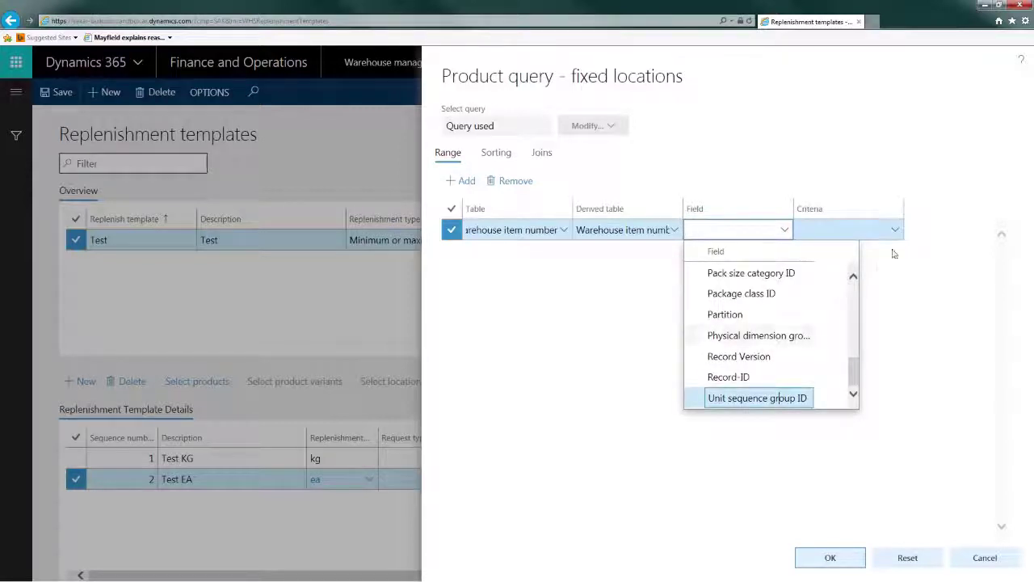
pyautogui.click(775, 397)
# Set the unit sequence group criteria to Ea,EaCs and confirm the product query
pyautogui.click(896, 233)
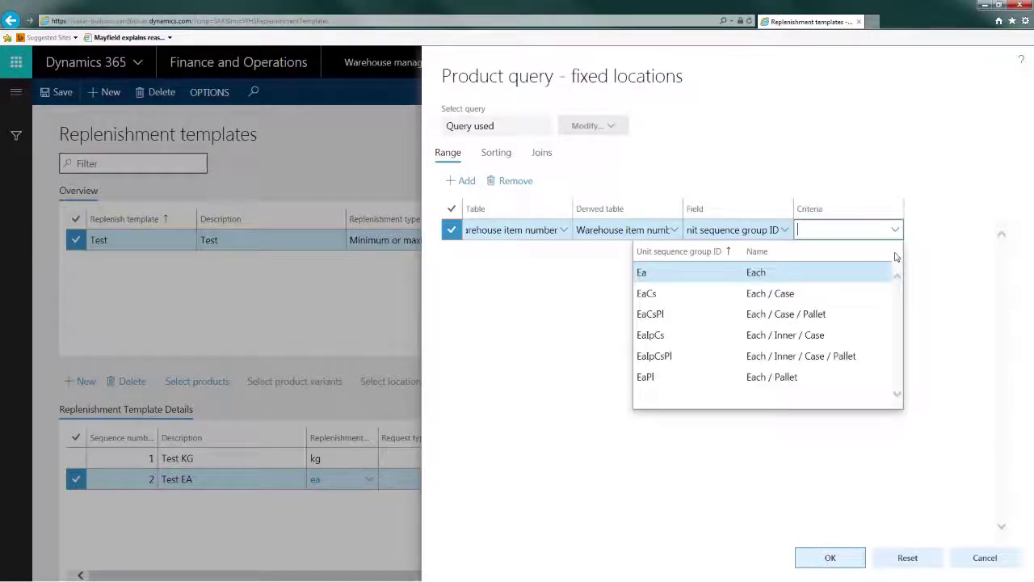
pyautogui.click(664, 275)
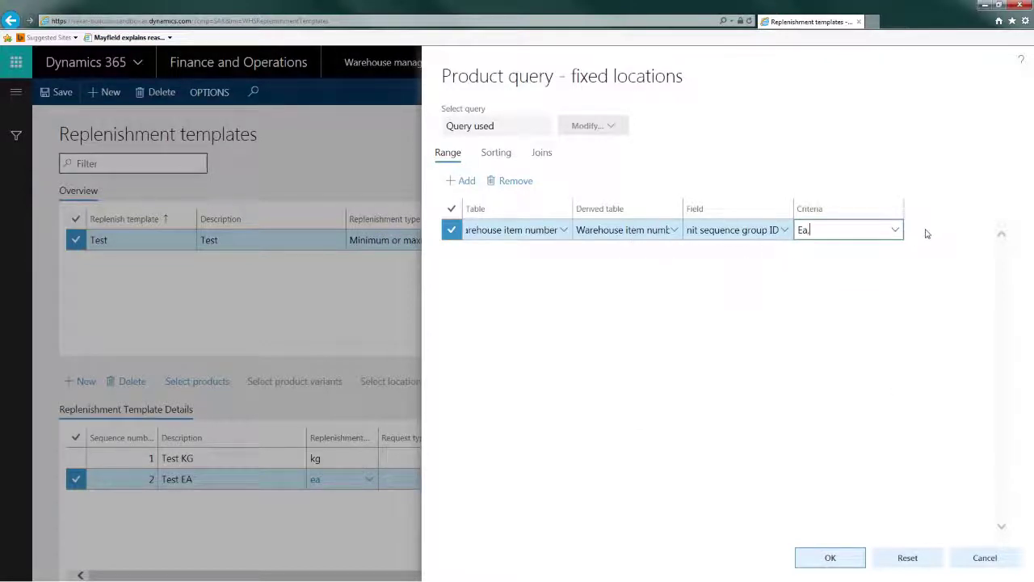
pyautogui.click(896, 232)
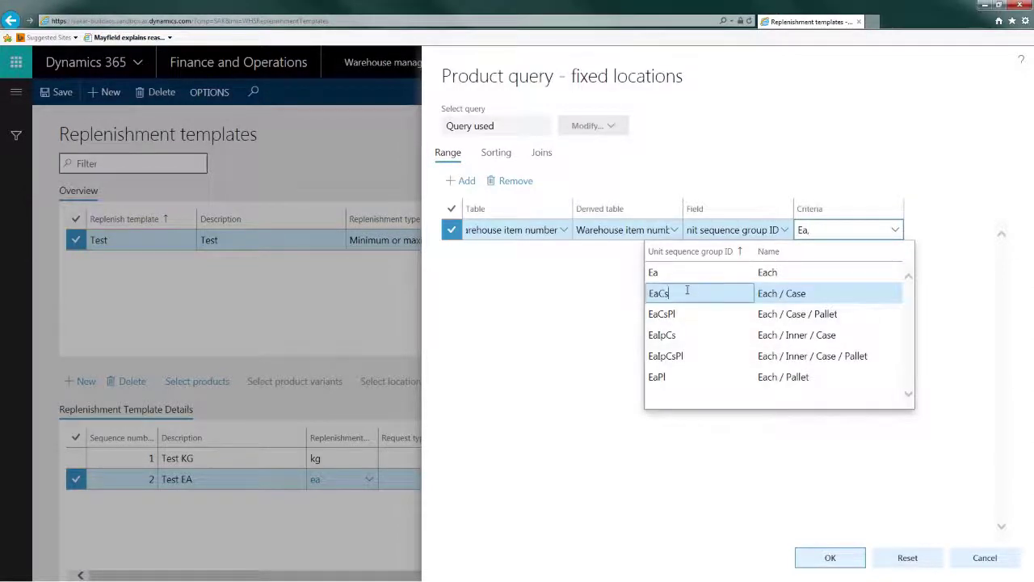
pyautogui.click(699, 294)
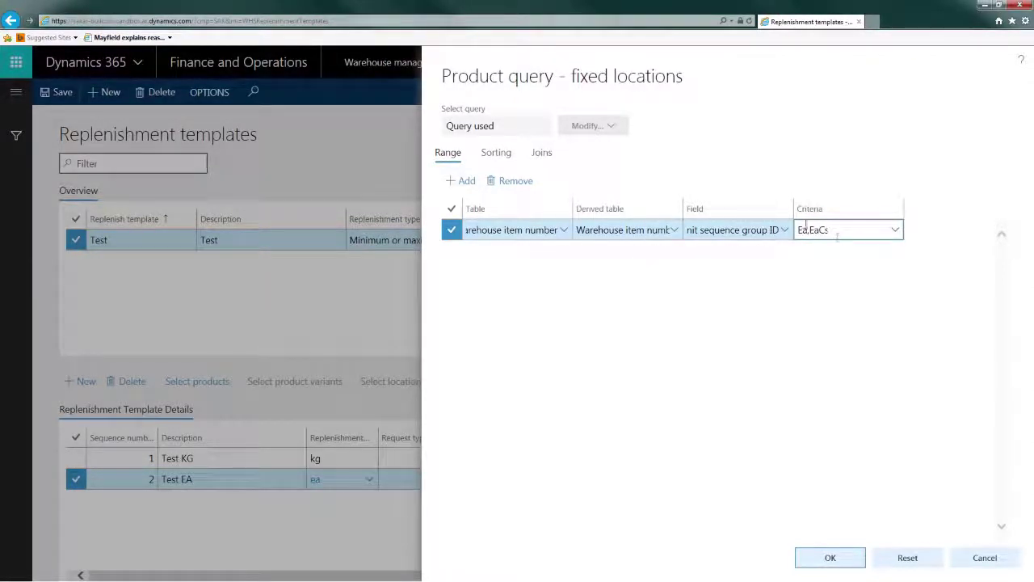
pyautogui.click(543, 154)
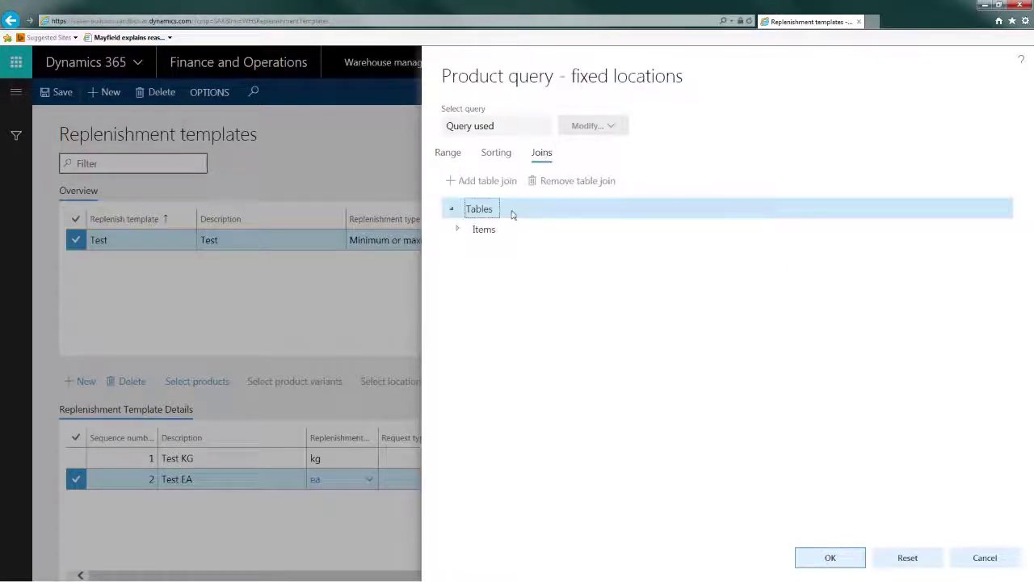
pyautogui.click(447, 154)
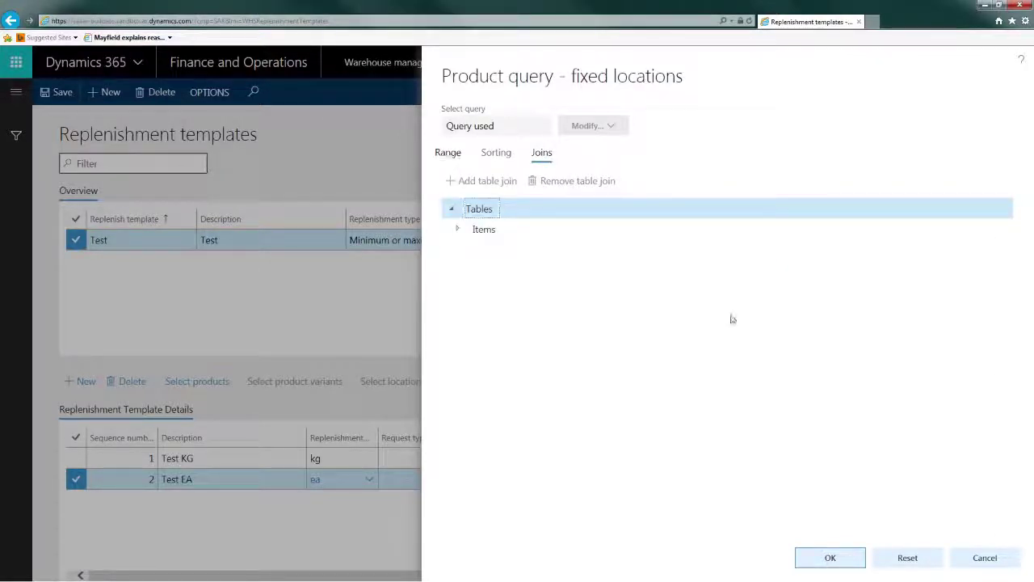
pyautogui.click(838, 558)
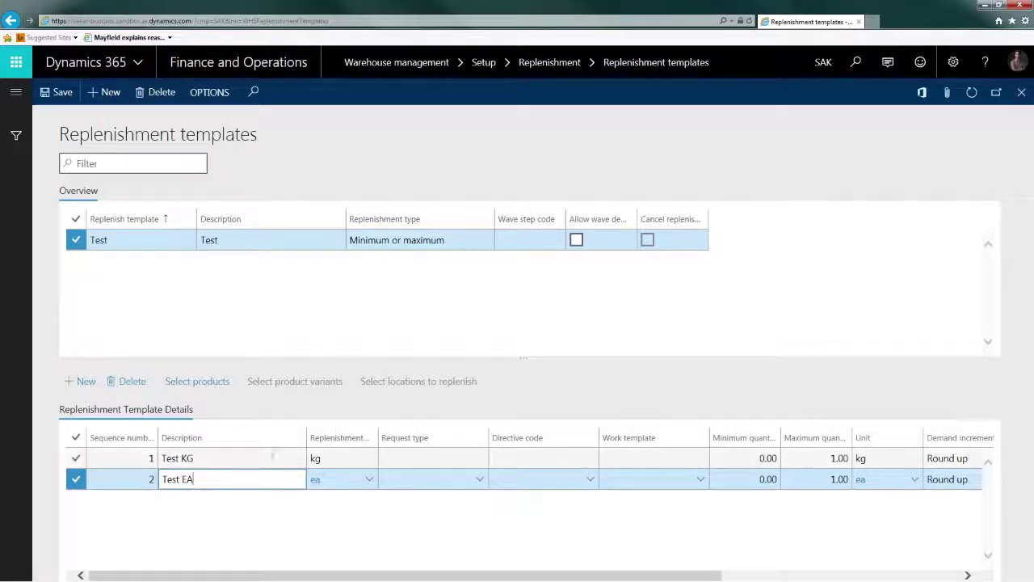
pyautogui.click(333, 455)
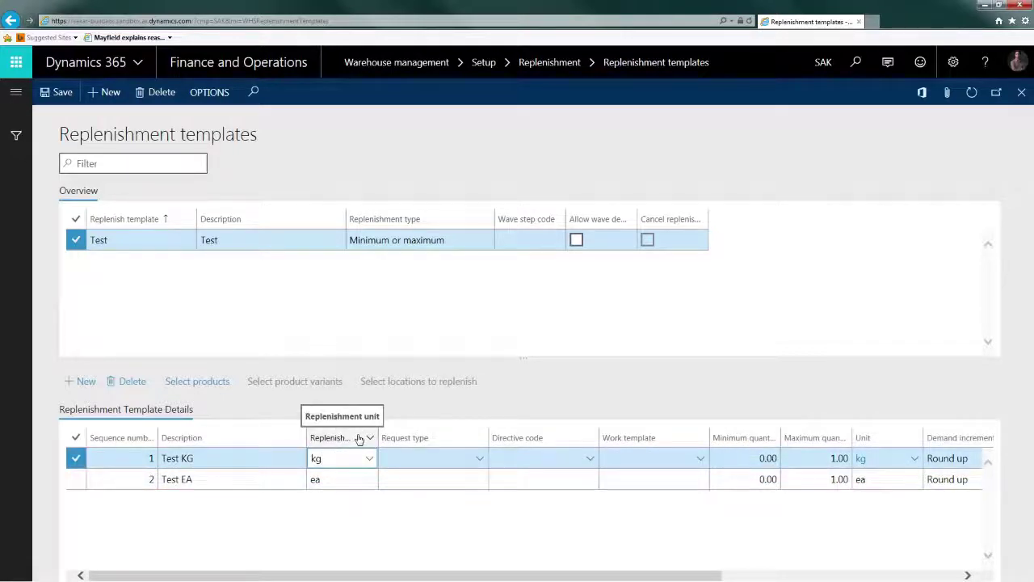
pyautogui.keyDown('shift'); pyautogui.click(345, 479); pyautogui.keyUp('shift')
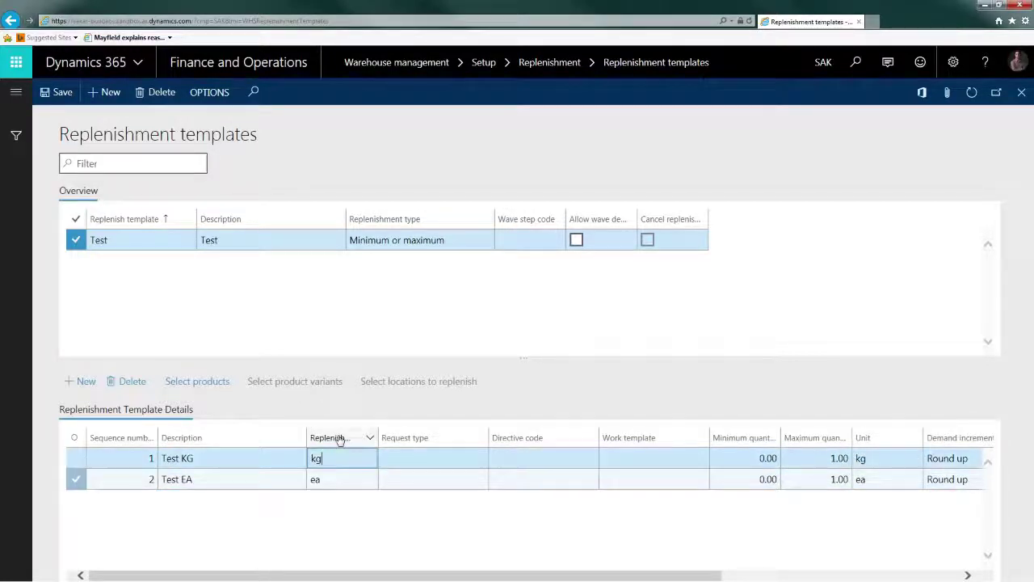
pyautogui.click(335, 458)
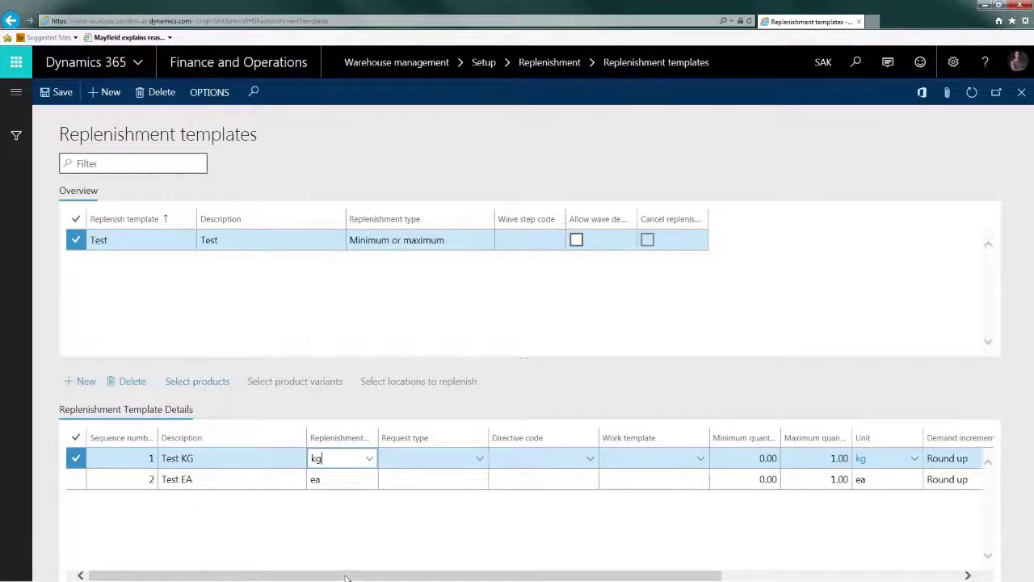
pyautogui.moveTo(348, 578); pyautogui.dragTo(612, 573)
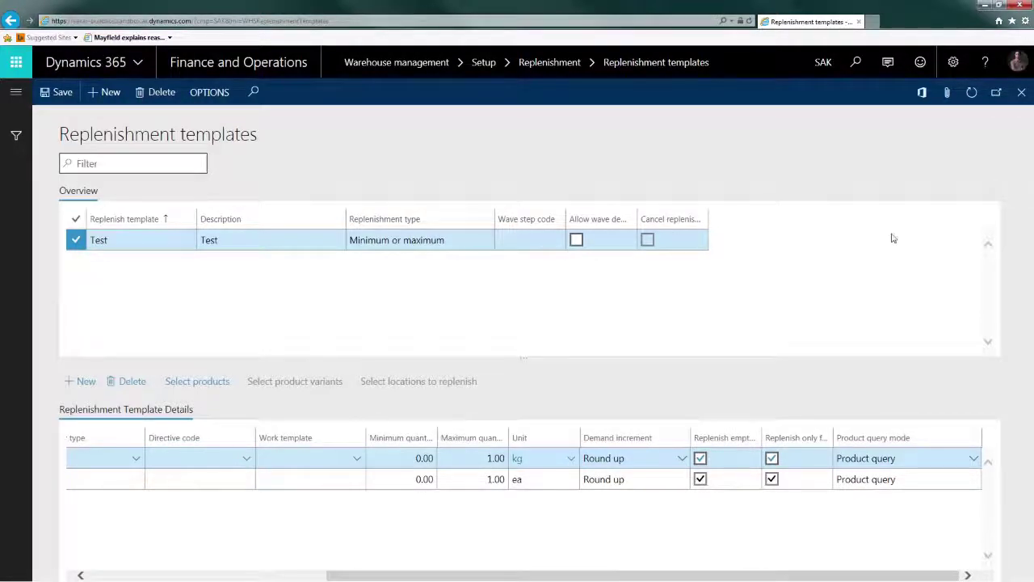
# Close the replenishment templates and open Location directives in the Warehouse management setup
pyautogui.click(1023, 94)
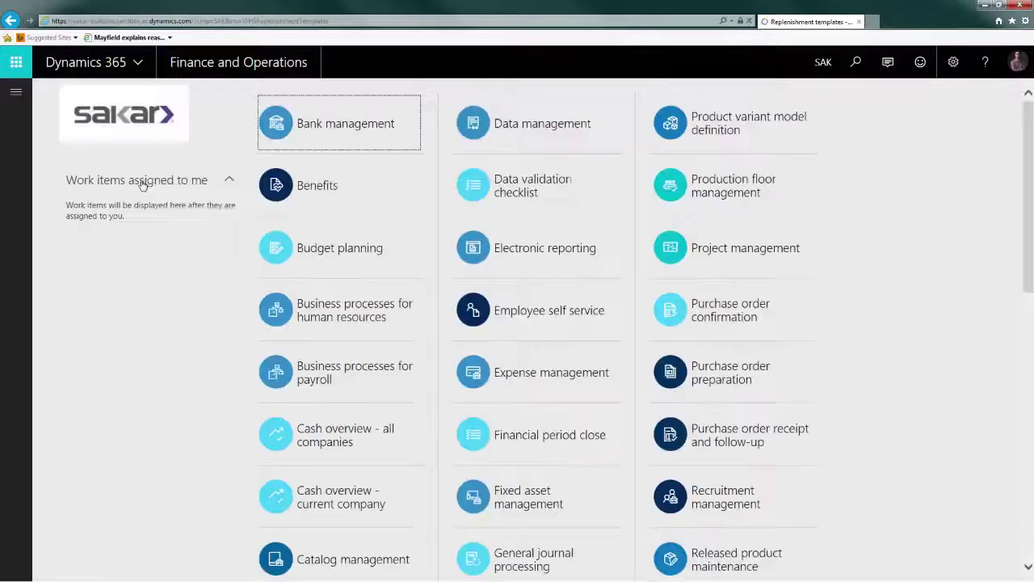
pyautogui.click(17, 97)
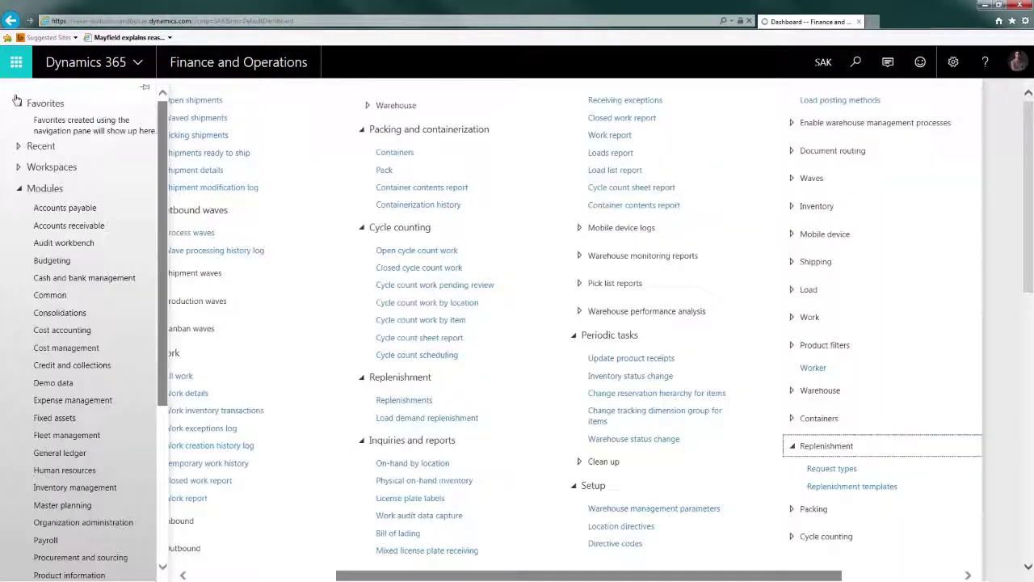
pyautogui.scroll(-3, 93, 429)
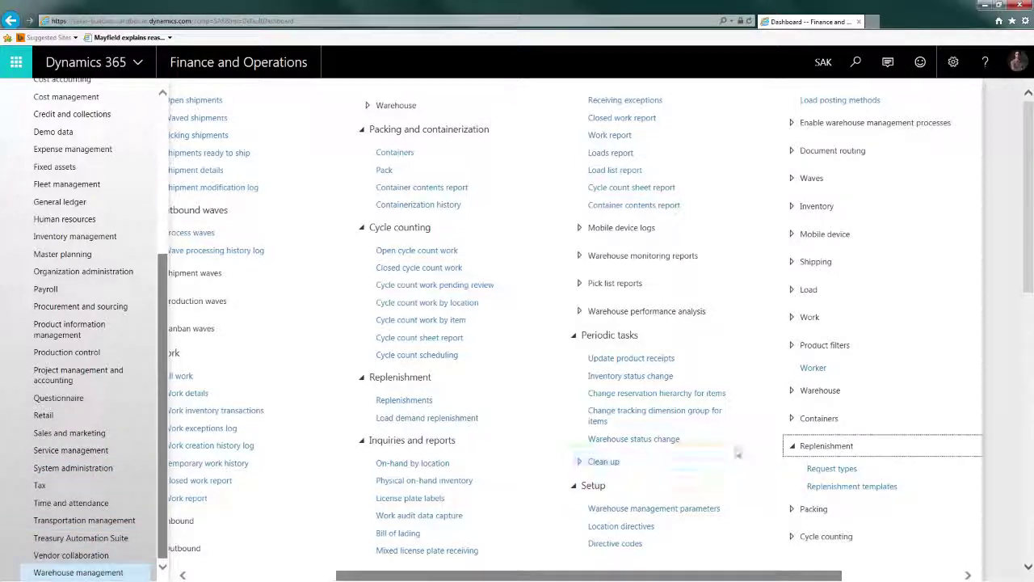
pyautogui.click(648, 527)
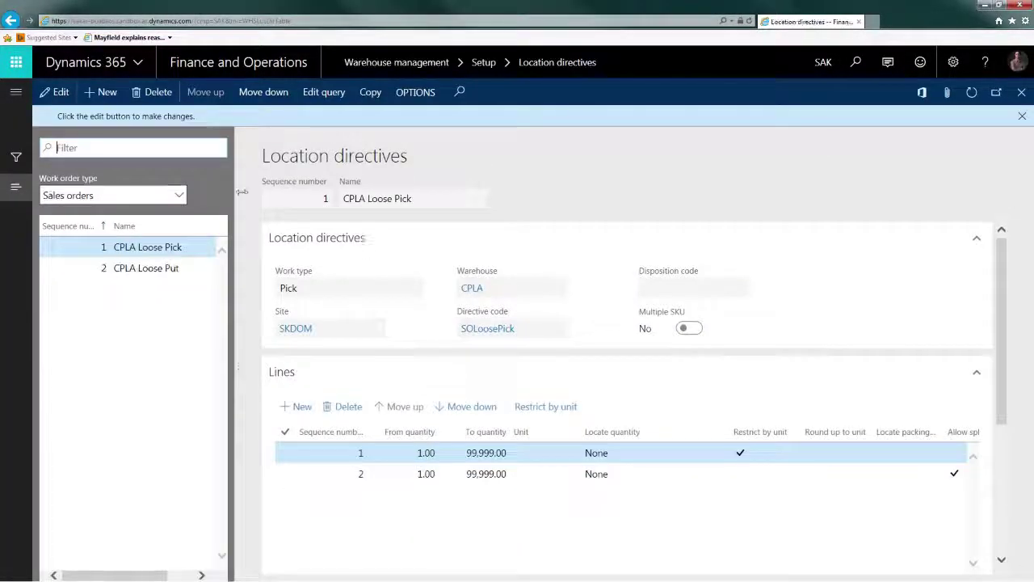
# Show the location directives for the Replenishment work order type and delete the existing Replenishment directive
pyautogui.click(177, 195)
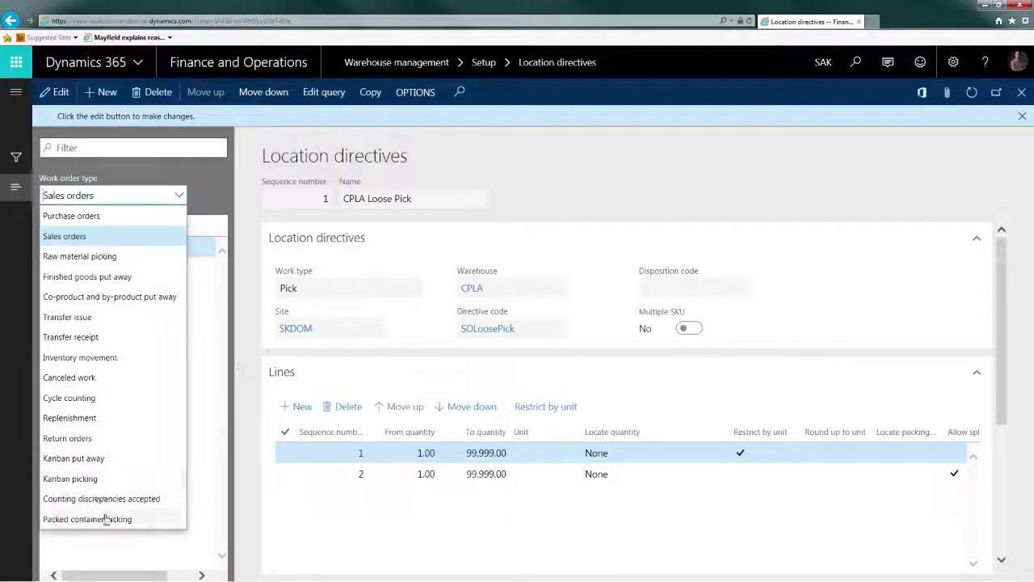
pyautogui.click(104, 419)
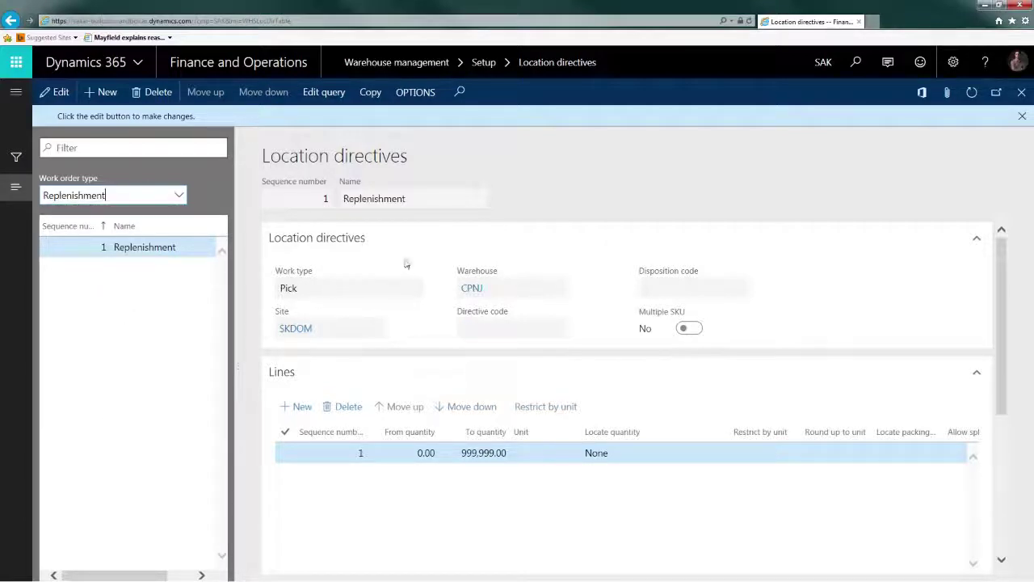
pyautogui.scroll(-2, 399, 288)
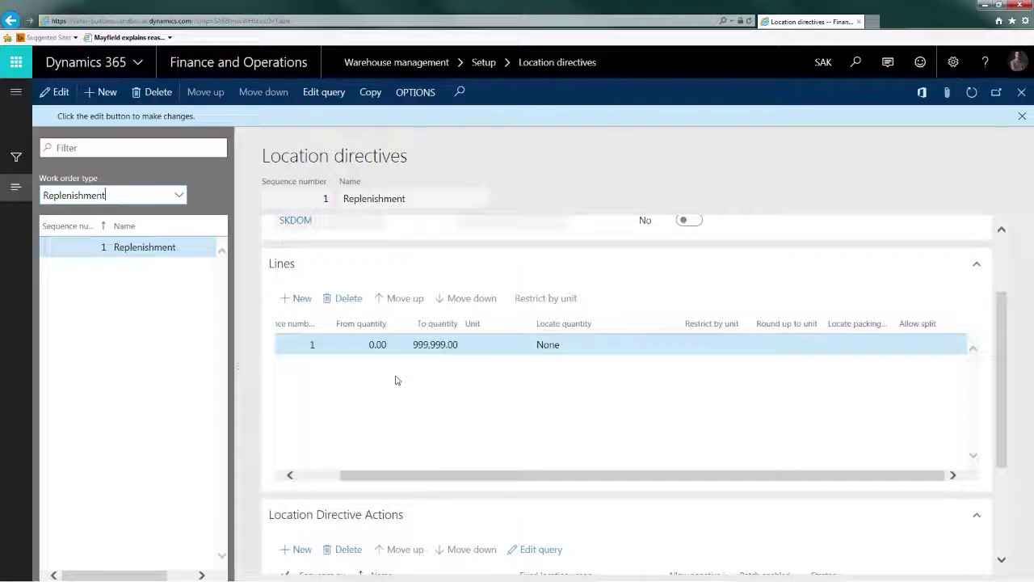
pyautogui.scroll(2, 402, 281)
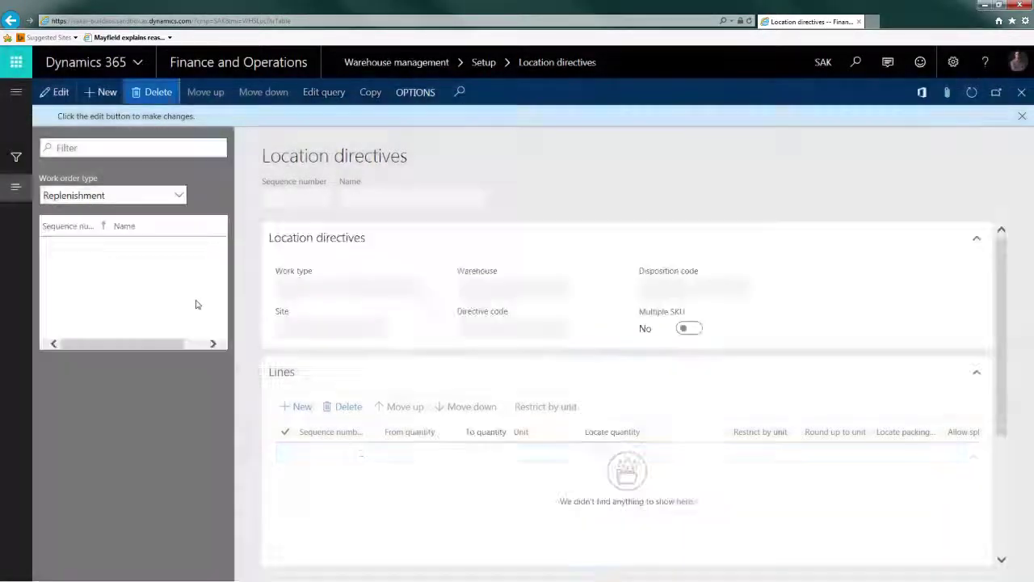
# Create a new location directive with sequence number 1 and the name Replenishment
pyautogui.click(97, 92)
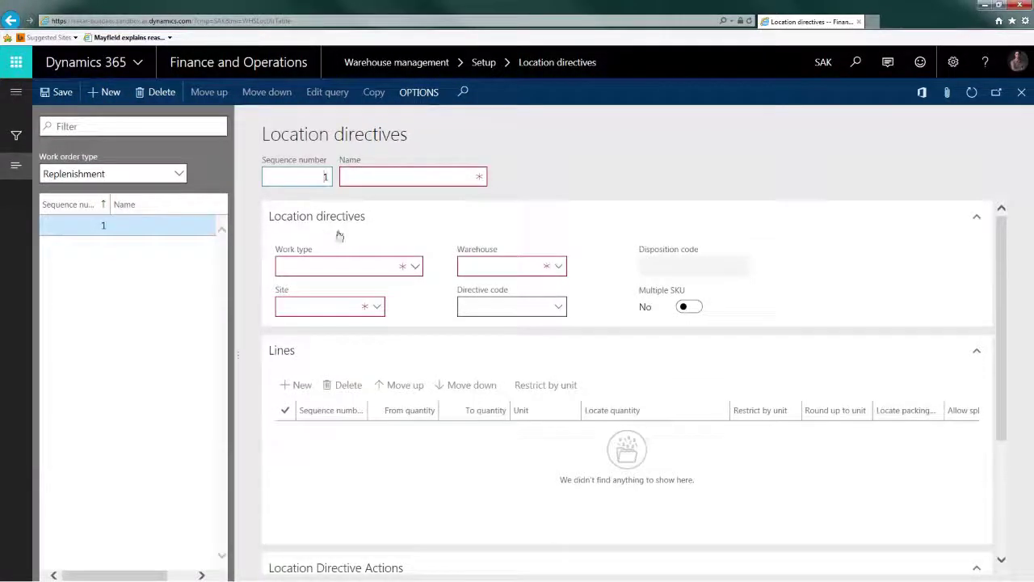
pyautogui.click(366, 178)
pyautogui.write('Replenishment')
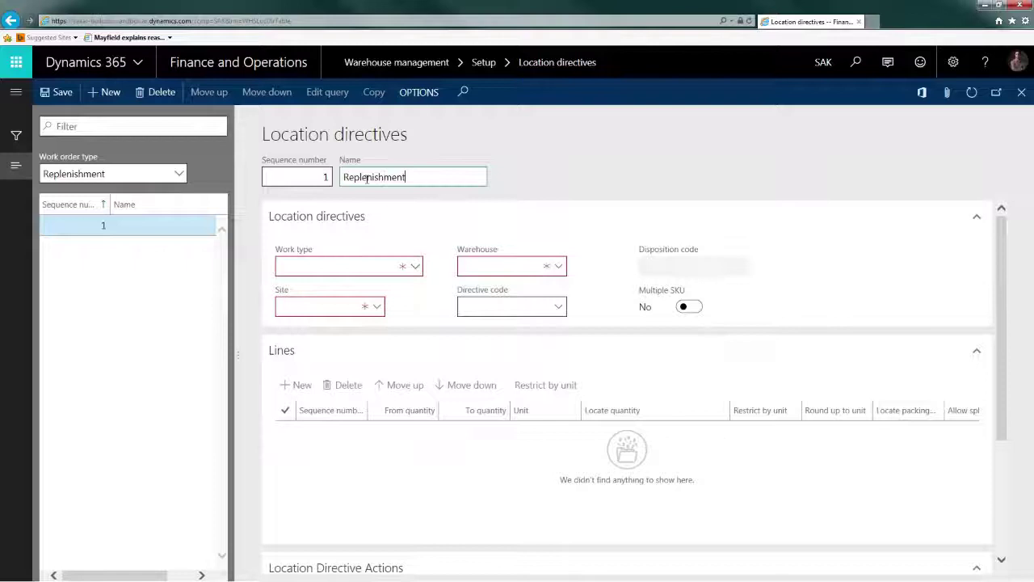
pyautogui.press('Tab')
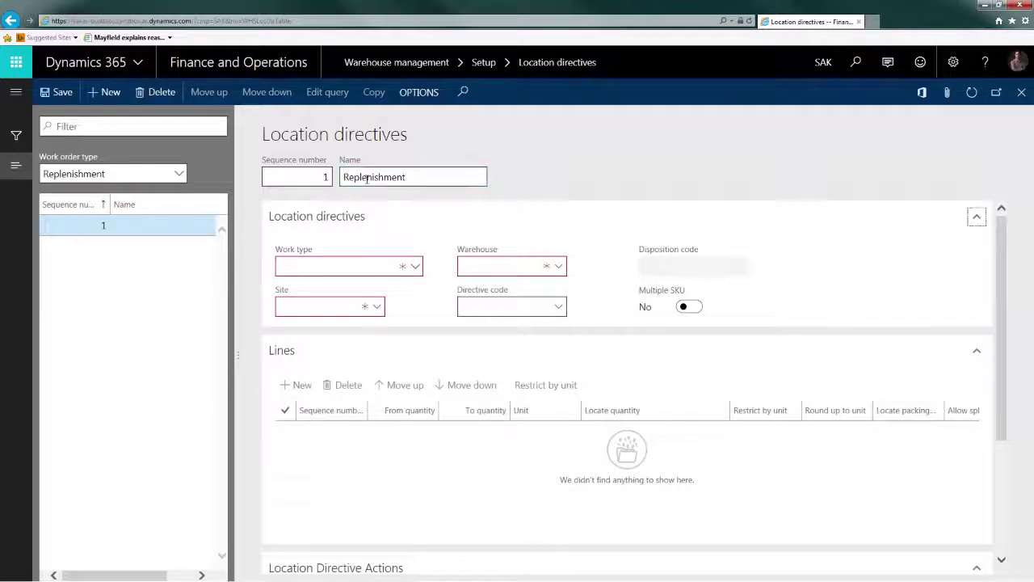
# Set the new directive's work type to Pick and its warehouse to TEST
pyautogui.click(407, 267)
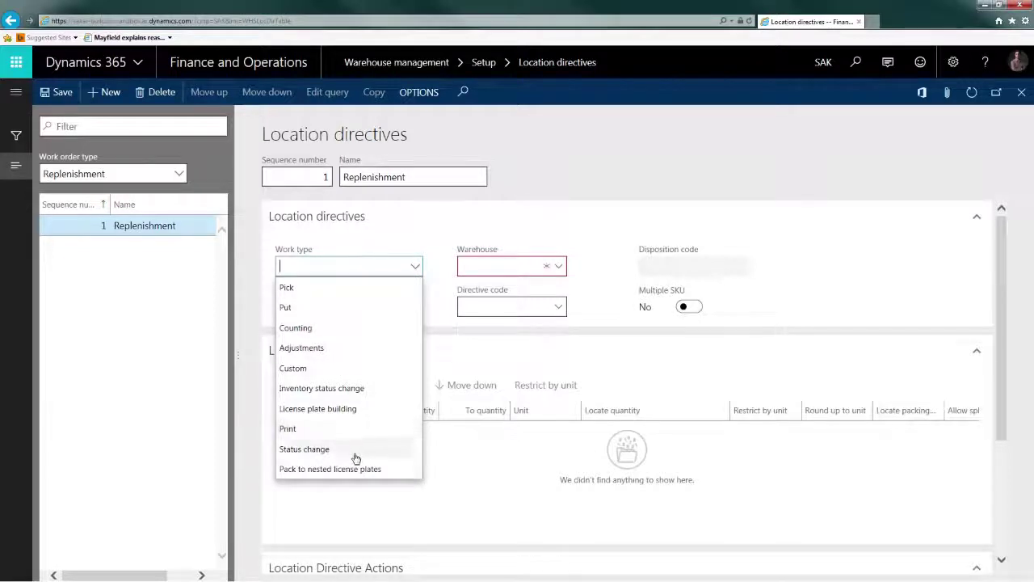
pyautogui.click(316, 289)
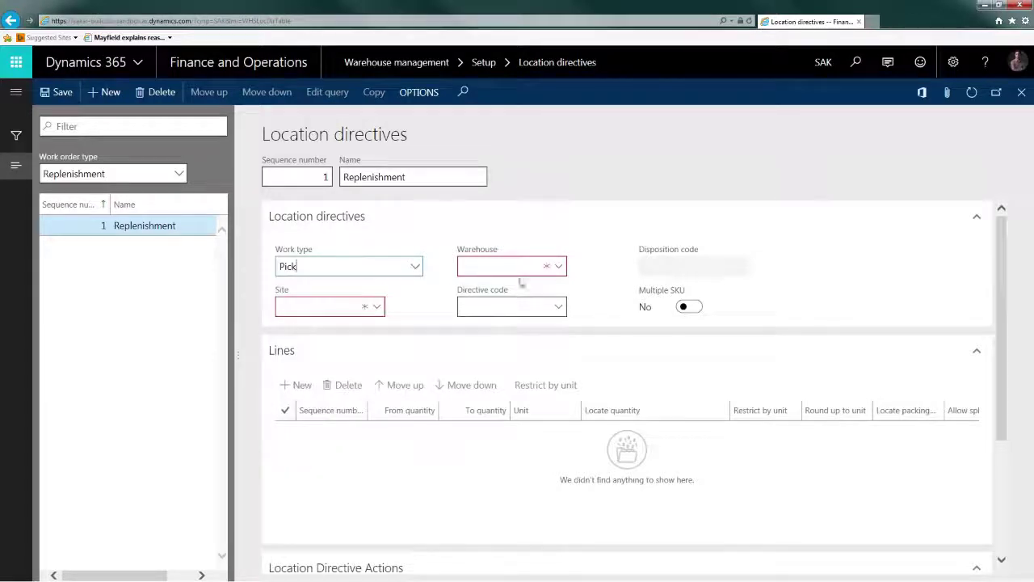
pyautogui.click(559, 269)
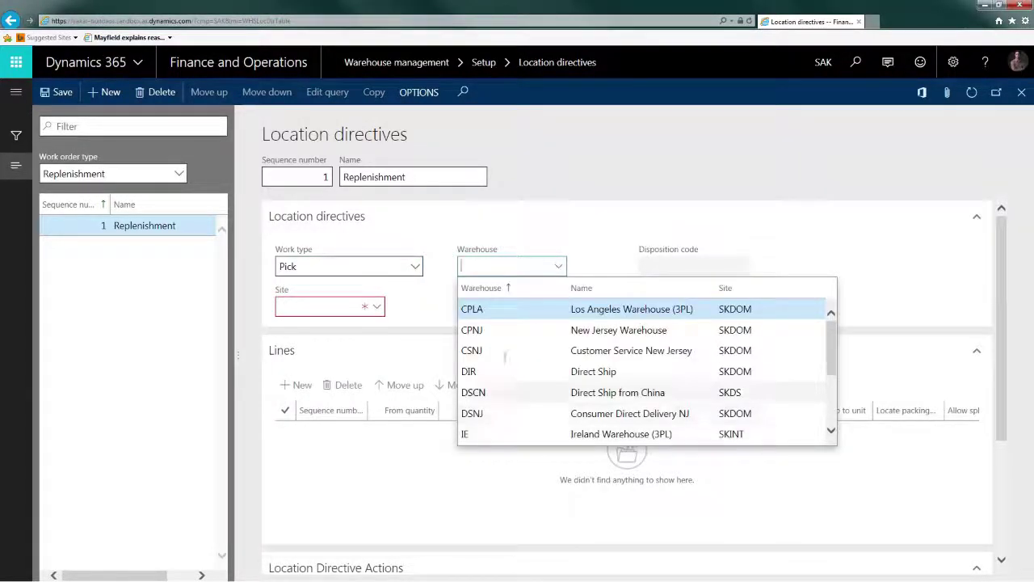
pyautogui.scroll(-3, 507, 433)
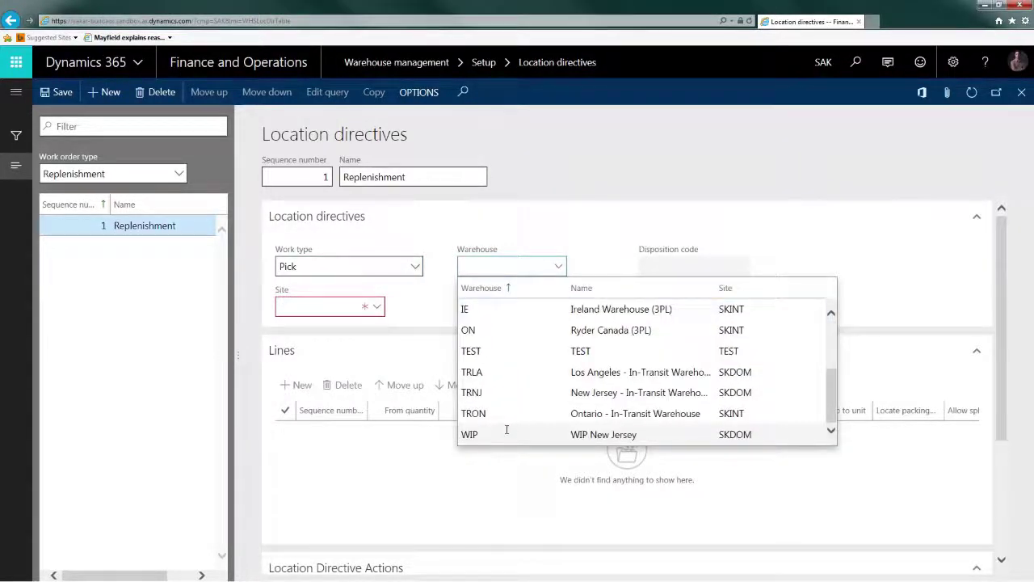
pyautogui.click(500, 348)
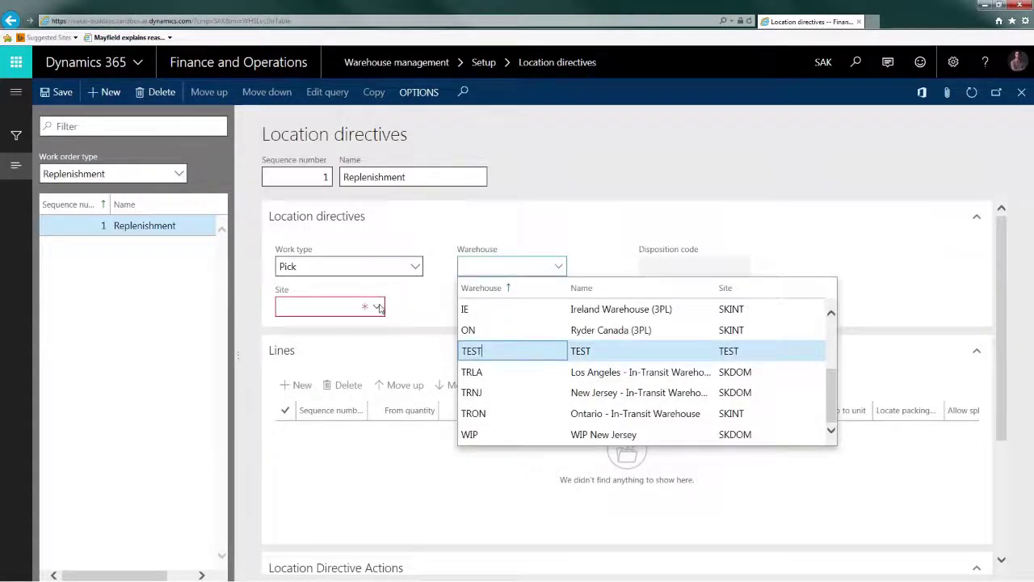
# Confirm the TEST warehouse for the new Replenishment directive, leave the directive code blank, and save the directive
pyautogui.press('Return')
pyautogui.click(521, 307)
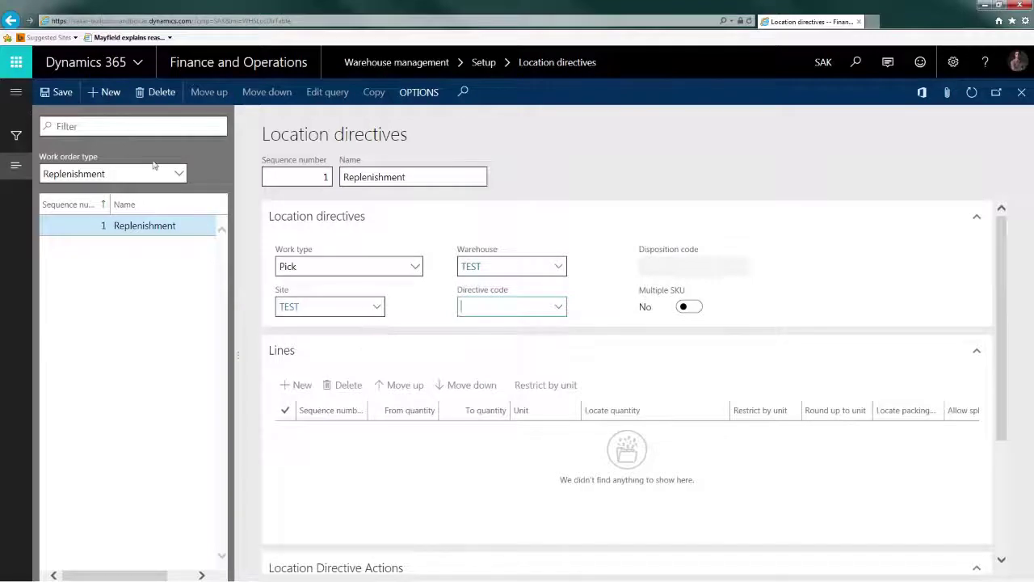
pyautogui.click(61, 94)
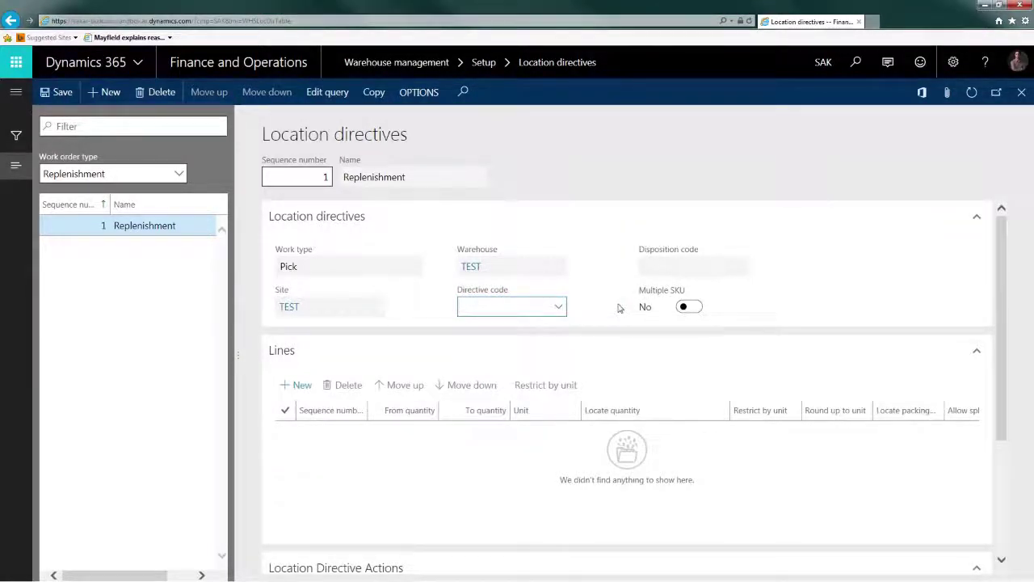
# Add a line to the directive with a To quantity of 999,999, leaving its unit blank, and save it
pyautogui.click(299, 386)
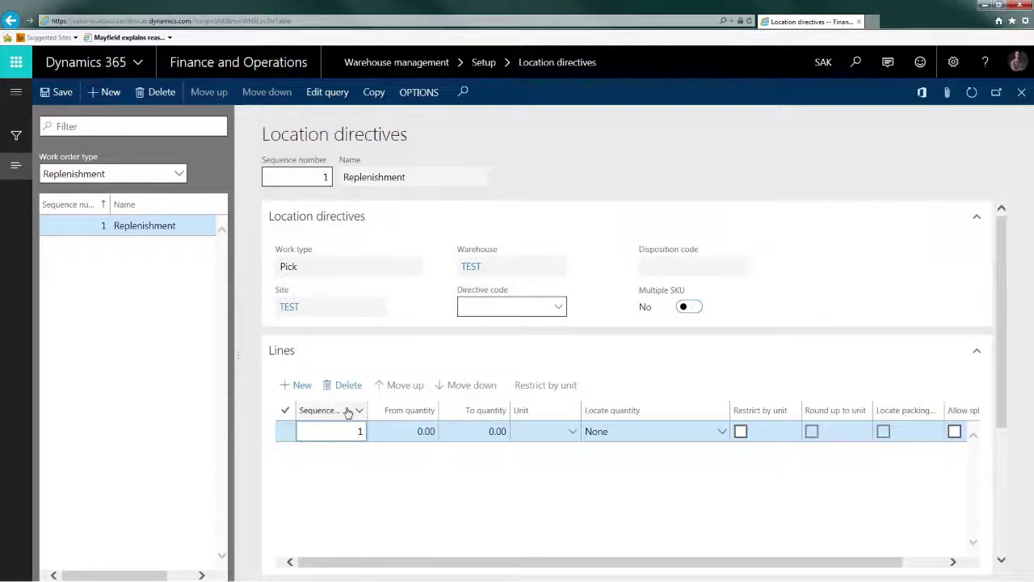
pyautogui.click(415, 430)
pyautogui.click(474, 440)
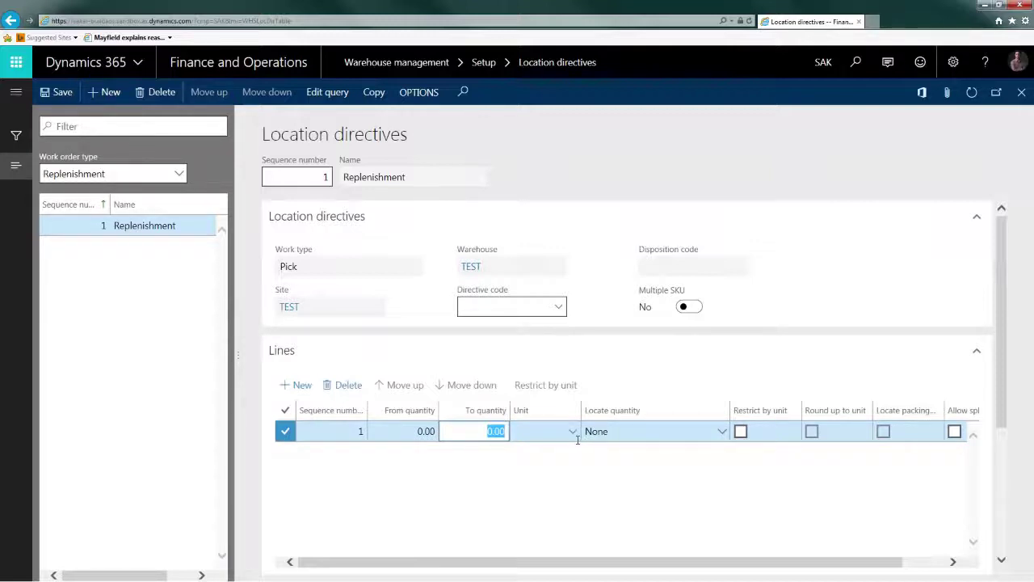
pyautogui.write('999999')
pyautogui.press('Tab')
pyautogui.press('Tab')
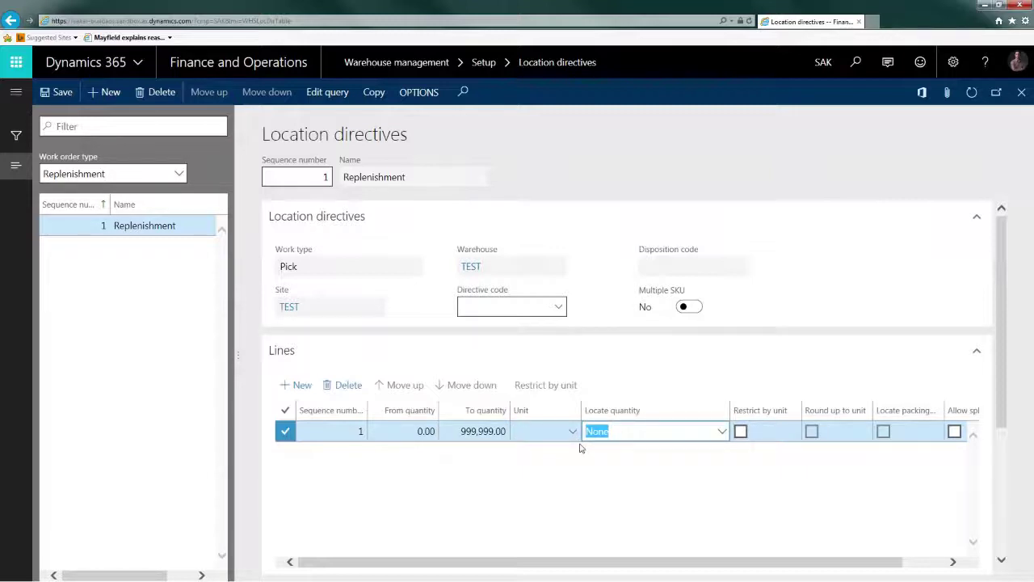
pyautogui.press('Tab')
pyautogui.press('Tab')
pyautogui.press('Tab')
pyautogui.press('Tab')
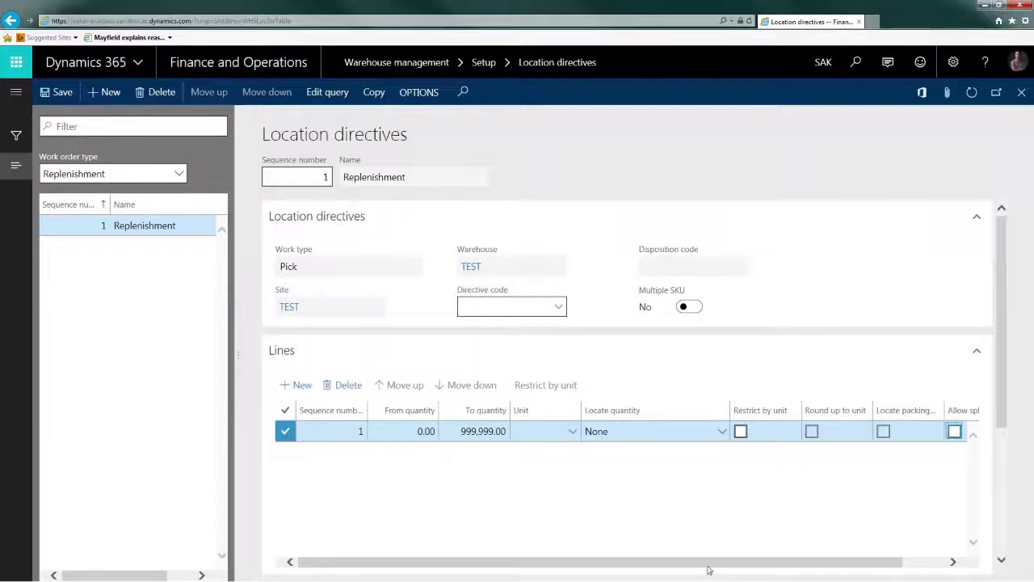
pyautogui.moveTo(708, 571); pyautogui.dragTo(526, 574)
pyautogui.moveTo(1004, 363); pyautogui.dragTo(997, 464)
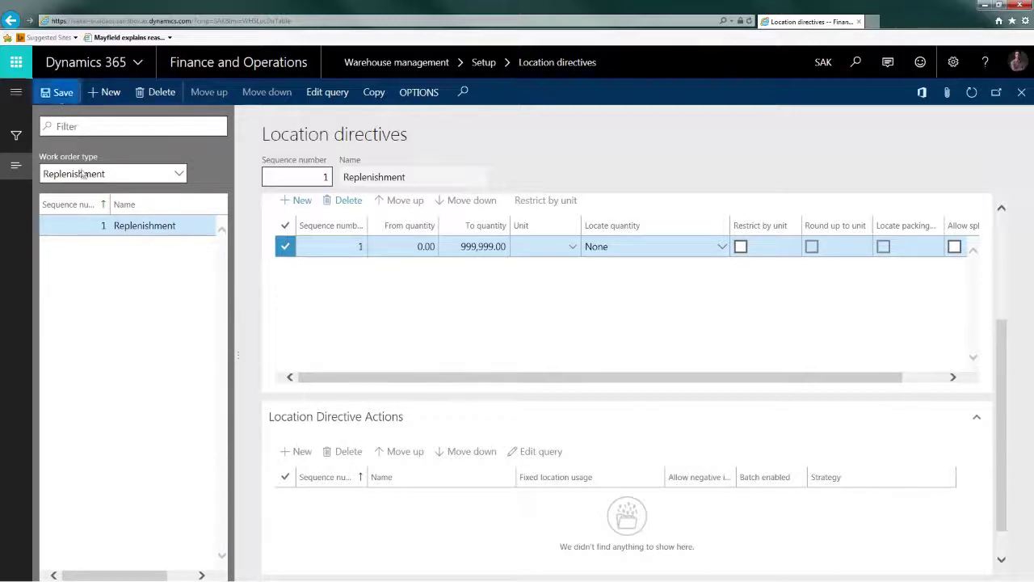
# Add a location directive action for the line with the name Replenish by FEFO
pyautogui.click(302, 453)
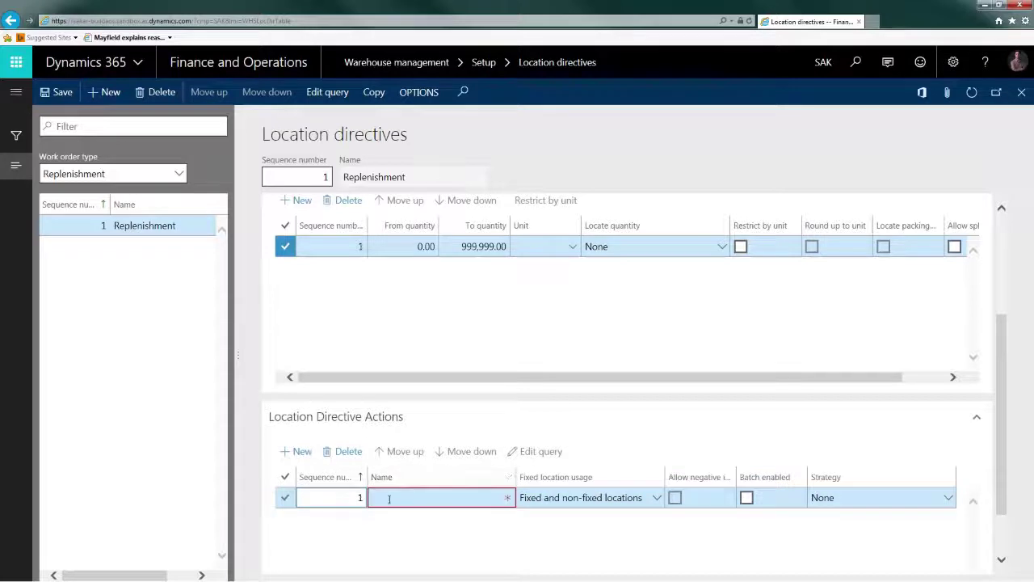
pyautogui.write('Replenis')
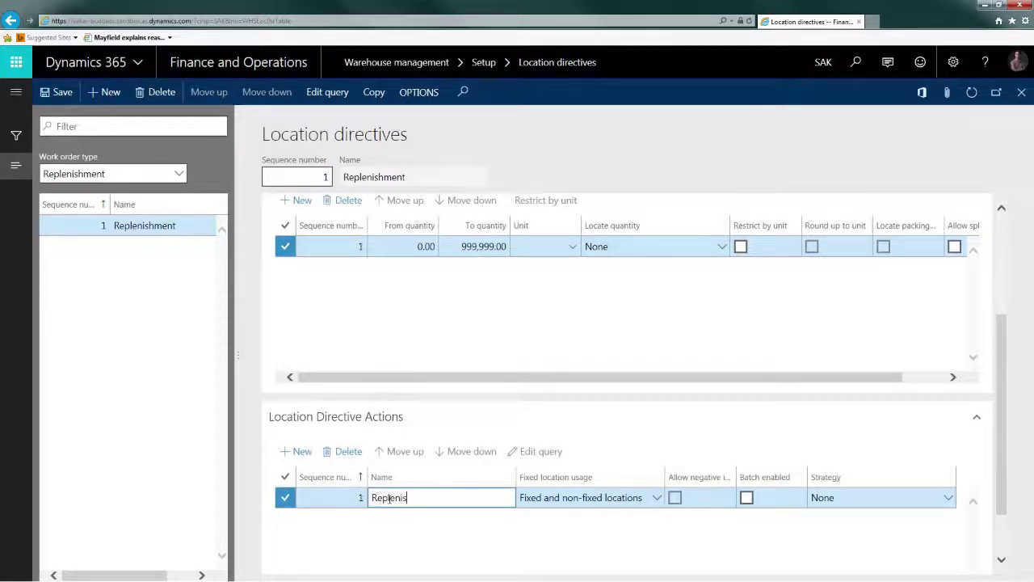
pyautogui.write('h by FEFO')
# Try the strategies Round up to the full LP and FEFO batch and Round up to full LP on the action
pyautogui.click(949, 497)
pyautogui.click(950, 500)
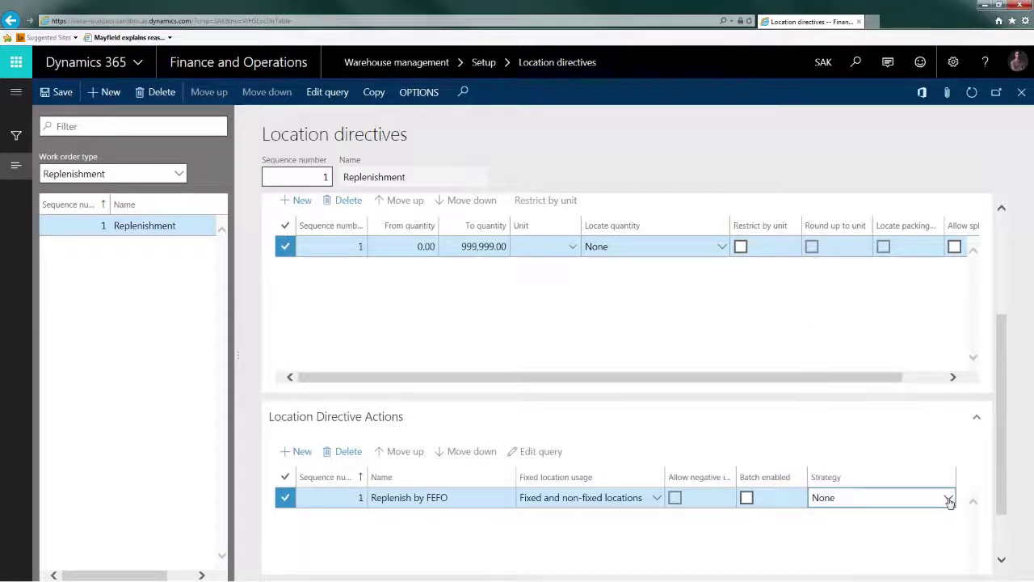
pyautogui.click(949, 501)
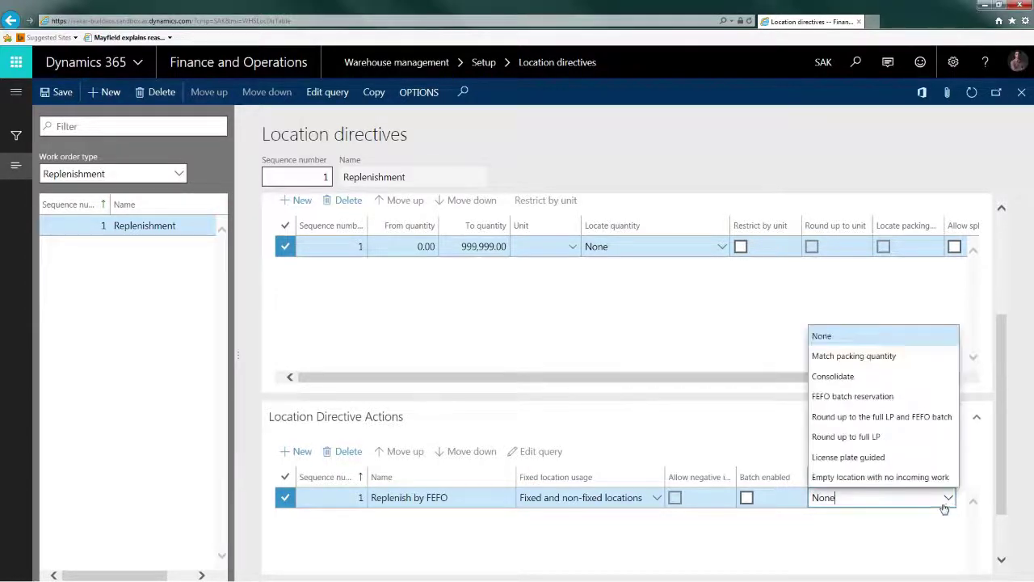
pyautogui.click(912, 417)
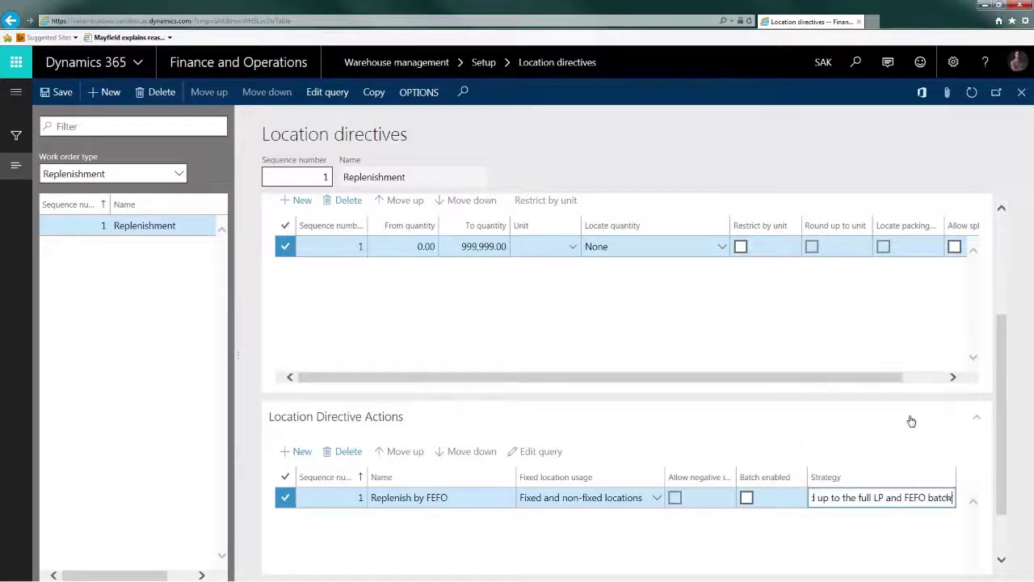
pyautogui.click(747, 498)
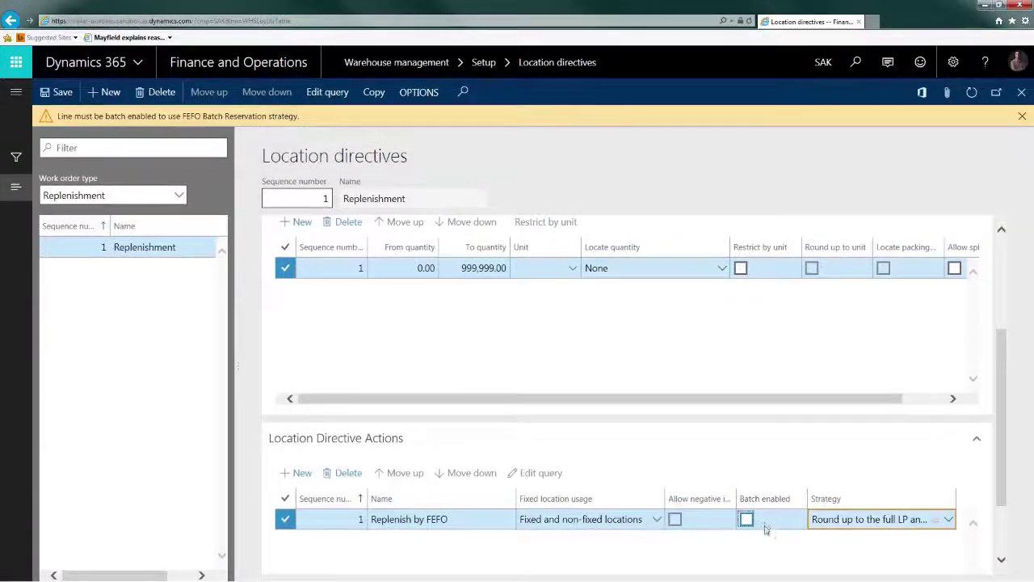
pyautogui.click(907, 520)
pyautogui.click(947, 520)
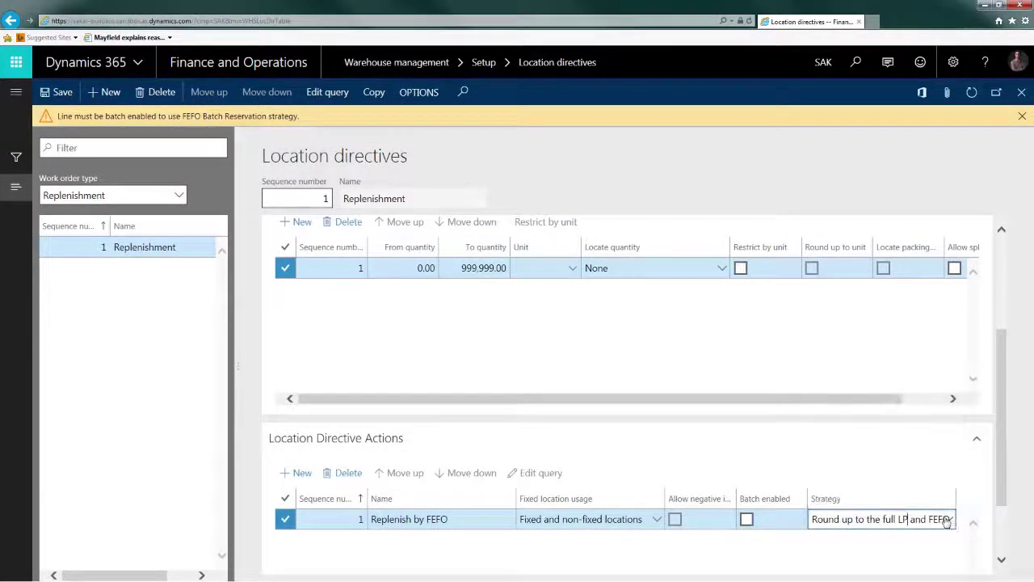
pyautogui.click(947, 520)
pyautogui.click(903, 458)
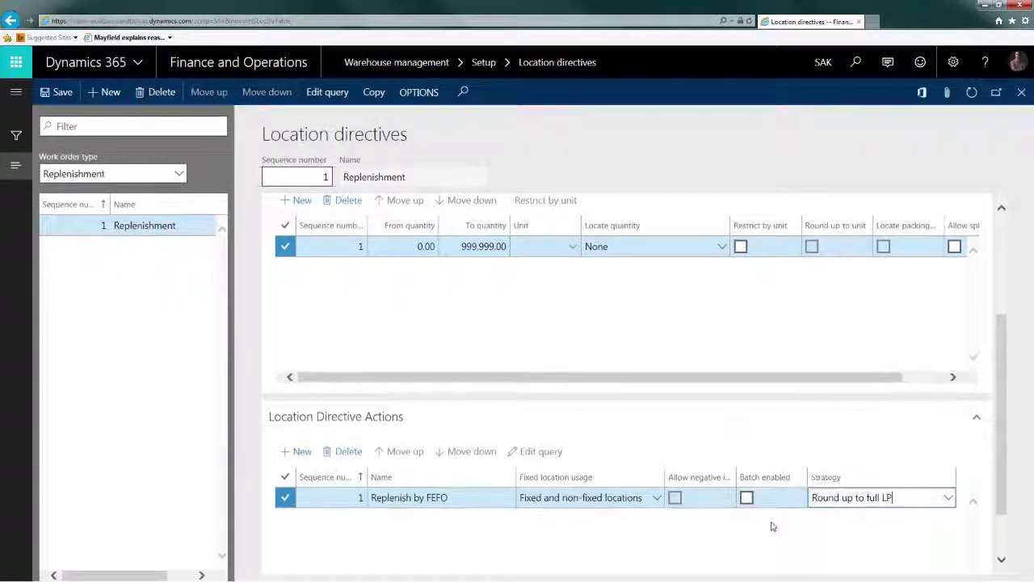
# Make the Replenish by FEFO action batch enabled and set its strategy to Round up to the full LP and FEFO batch
pyautogui.click(747, 498)
pyautogui.click(900, 497)
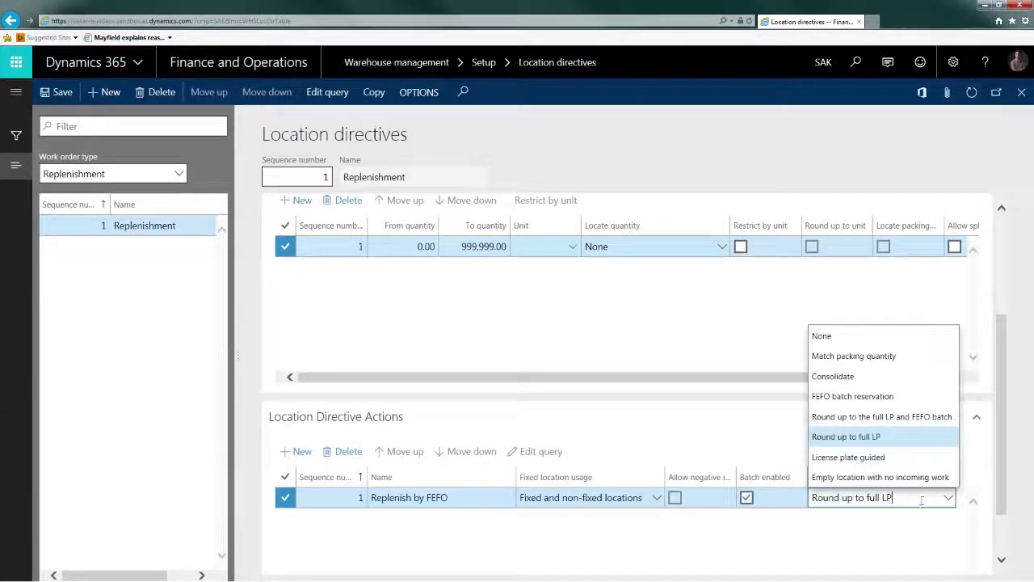
pyautogui.click(863, 415)
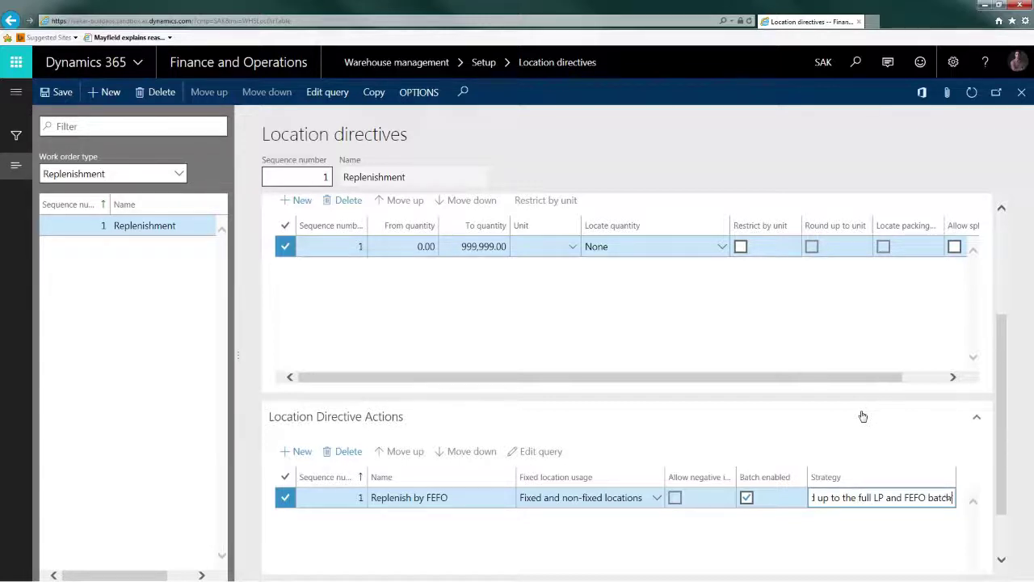
pyautogui.moveTo(942, 497); pyautogui.dragTo(955, 497)
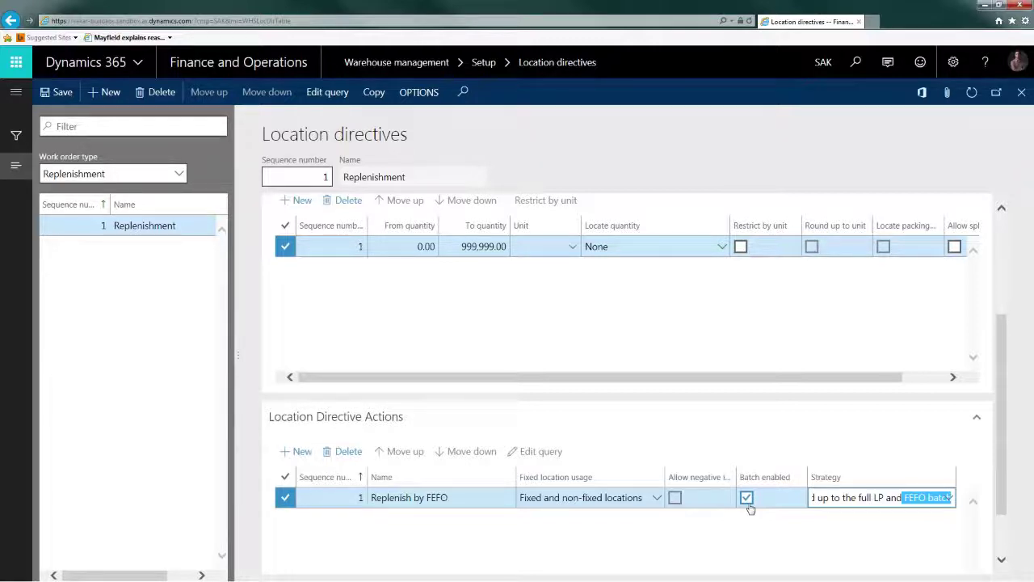
pyautogui.click(949, 498)
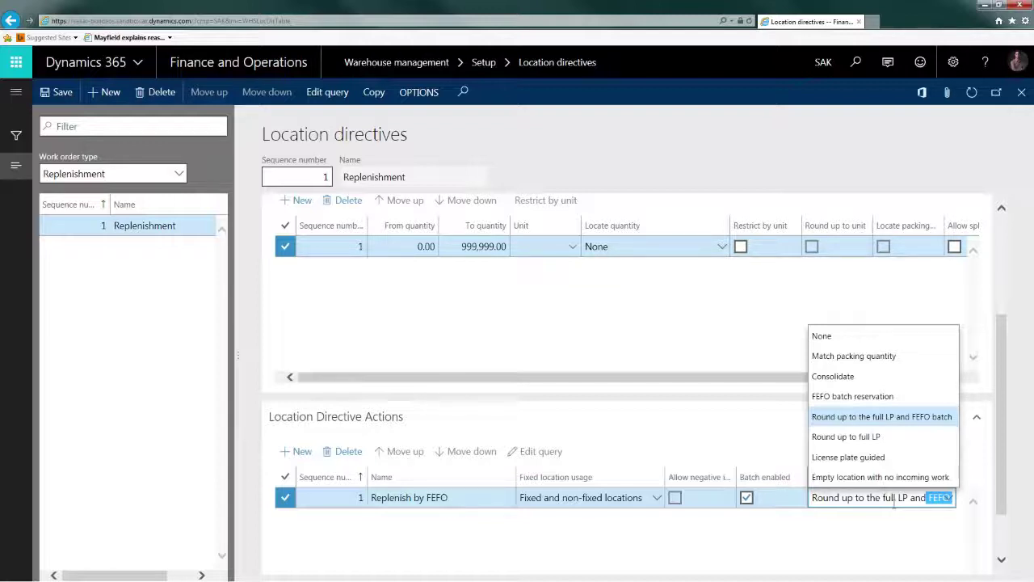
pyautogui.press('Return')
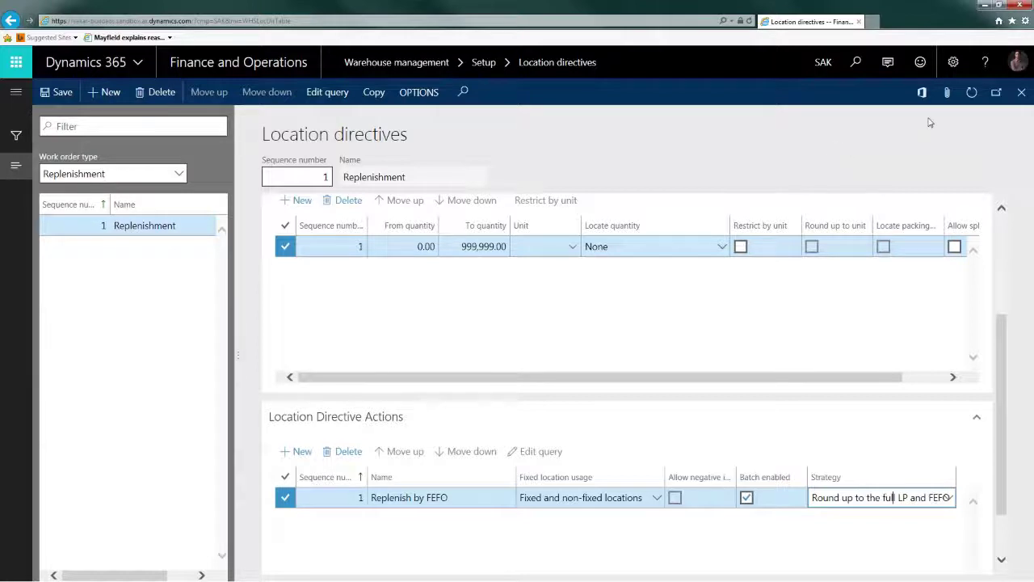
# Close the location directives and open Work templates in the Warehouse management work setup
pyautogui.click(1021, 95)
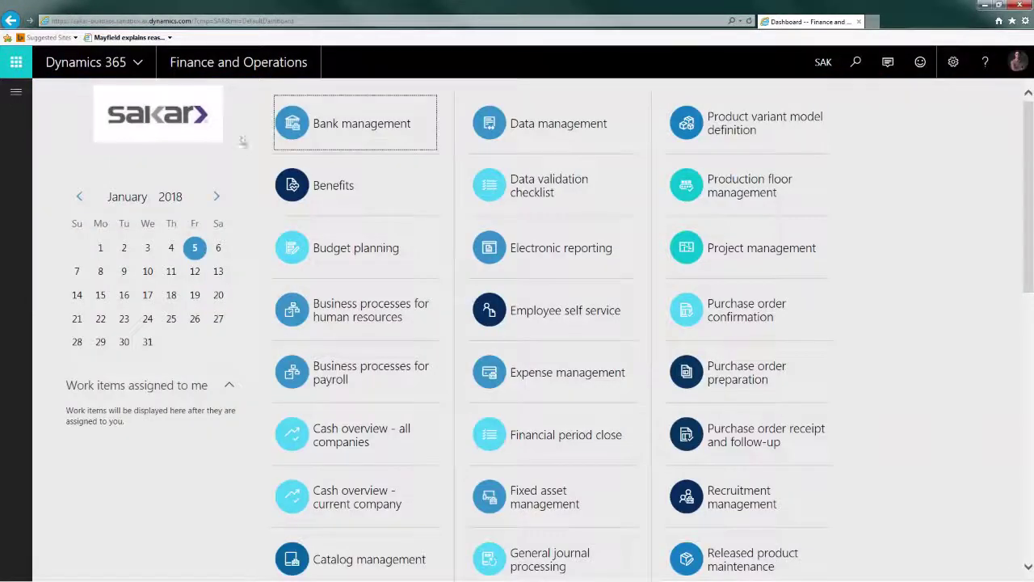
pyautogui.click(16, 95)
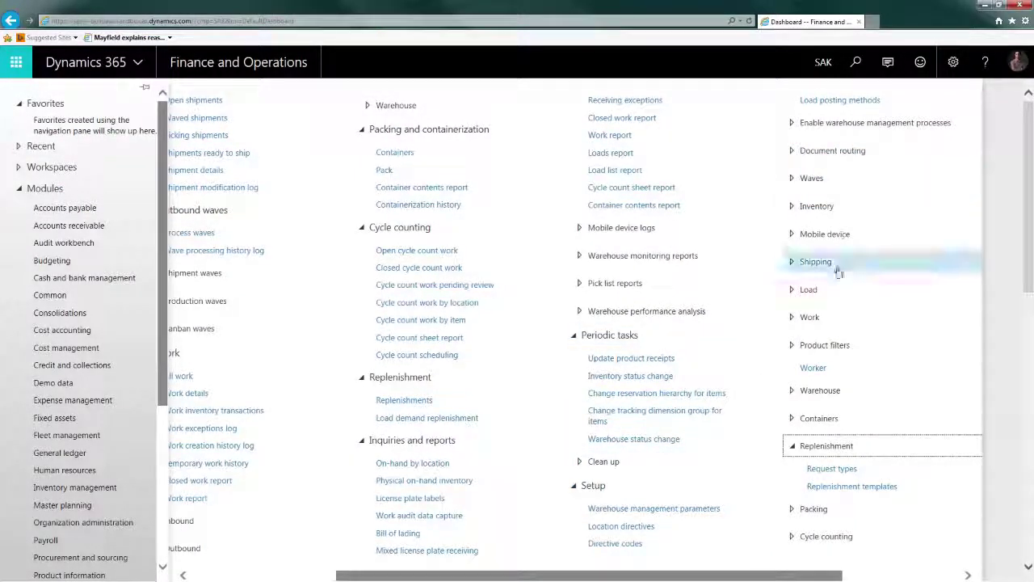
pyautogui.click(811, 317)
pyautogui.click(824, 338)
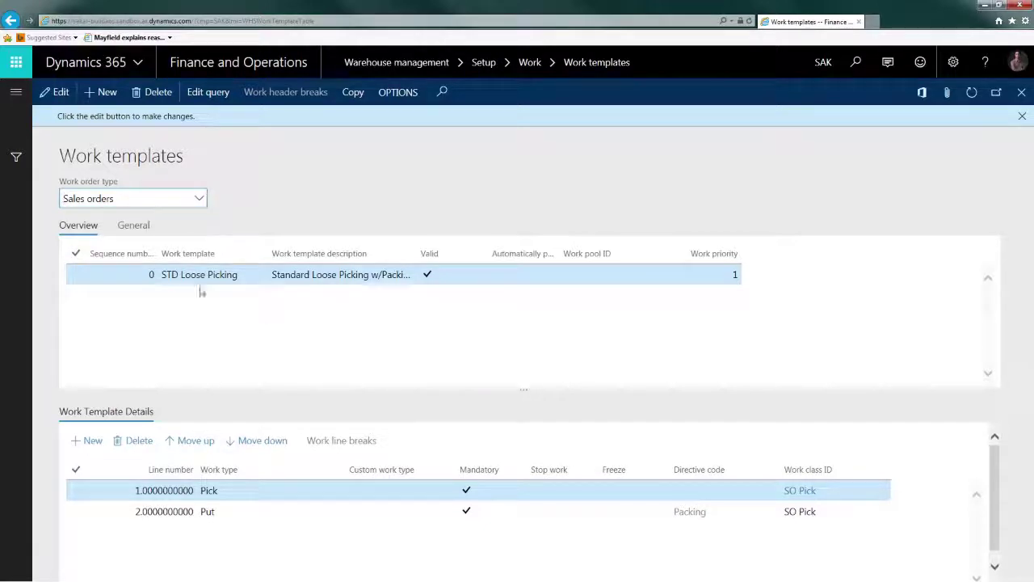
# Show the work templates for the Replenishment work order type and select the Replenishment template
pyautogui.click(198, 198)
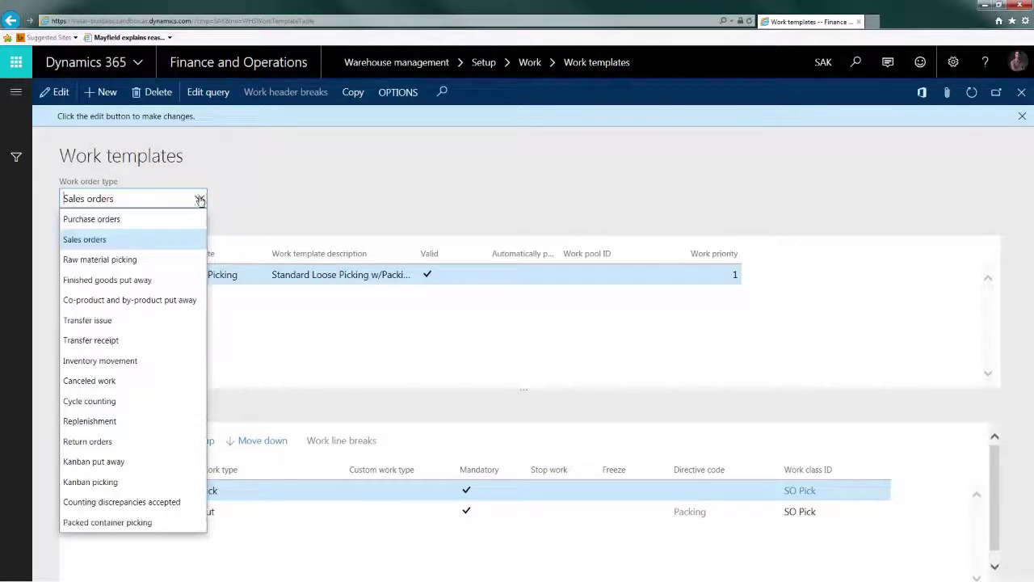
pyautogui.click(125, 423)
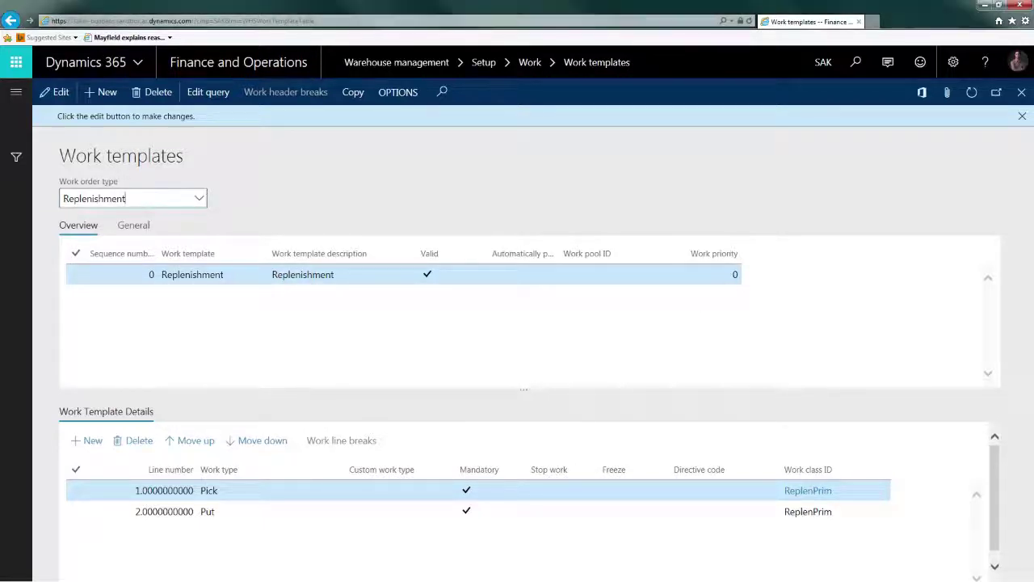
pyautogui.click(442, 278)
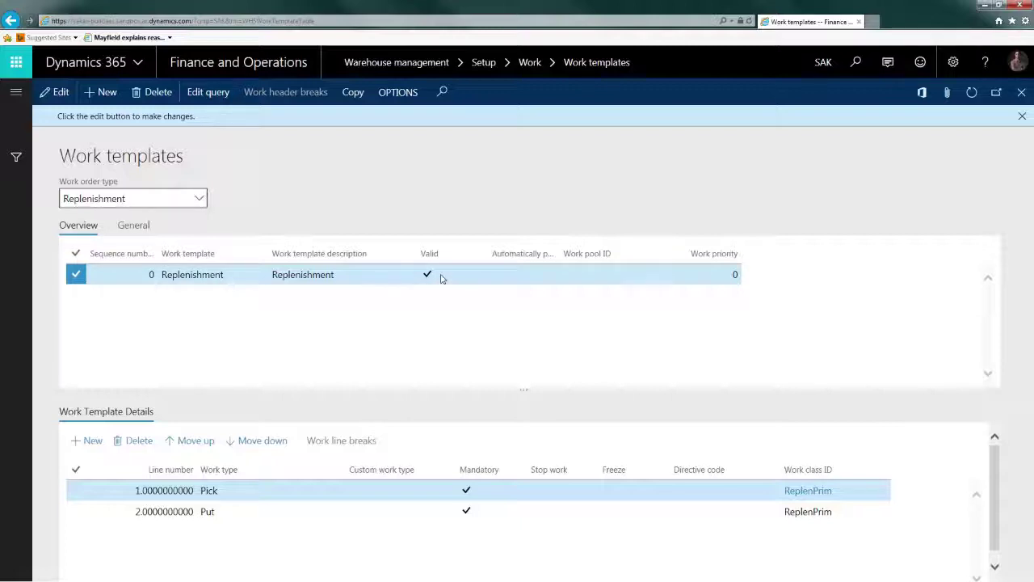
# Start an Item number range in the Replenishment work template's query without criteria, and cancel the query changes
pyautogui.click(207, 94)
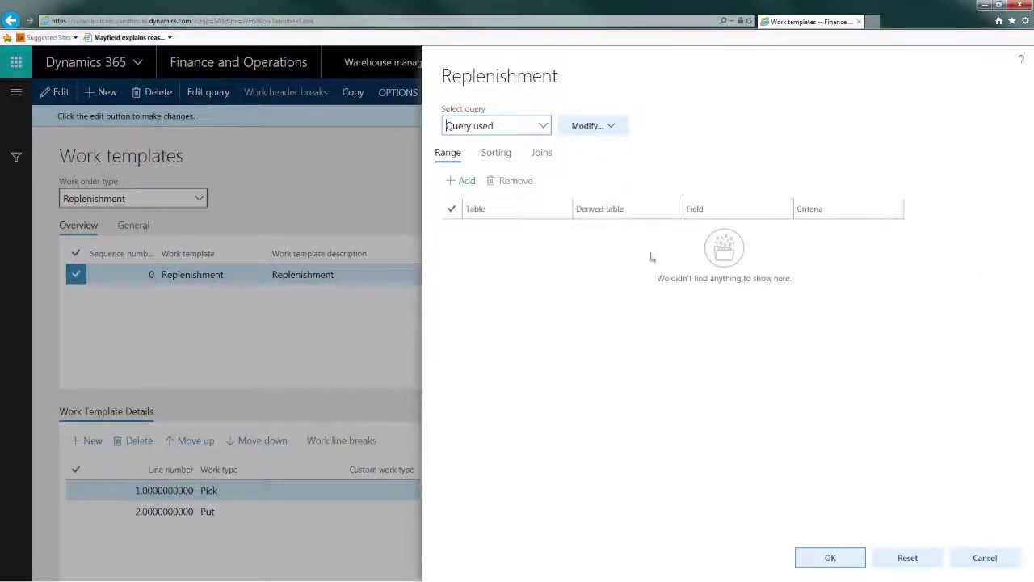
pyautogui.click(468, 181)
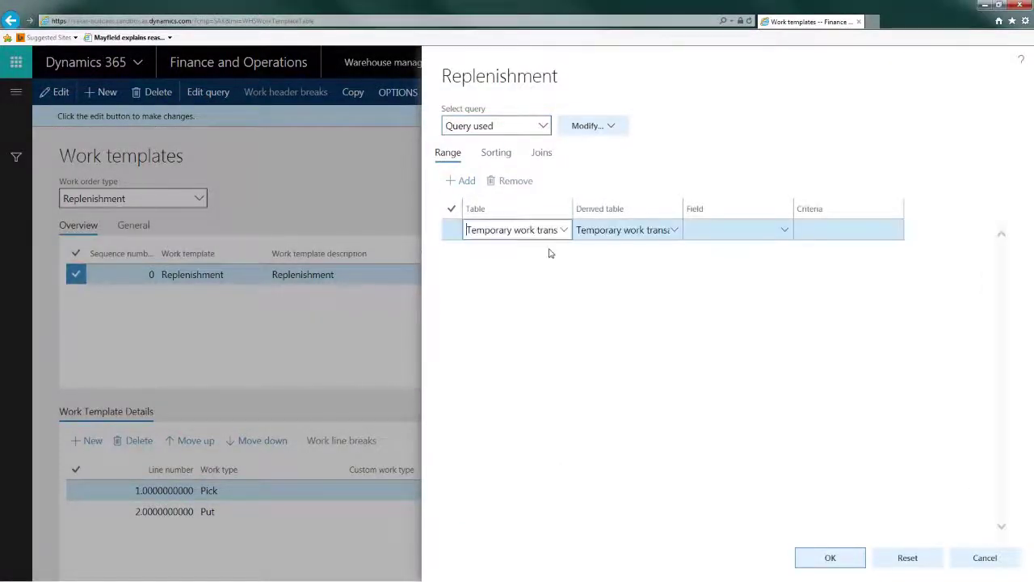
pyautogui.click(777, 234)
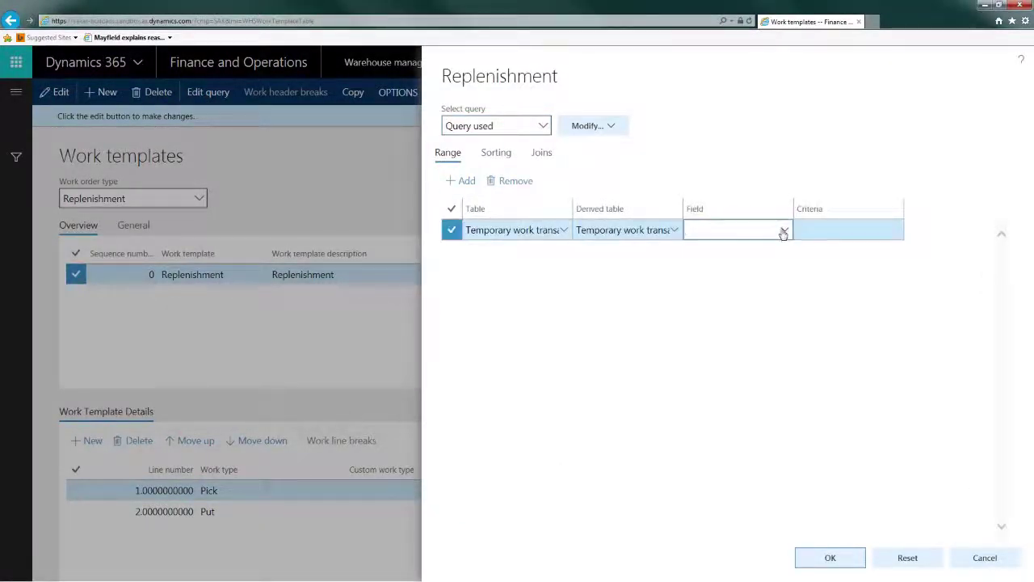
pyautogui.click(783, 232)
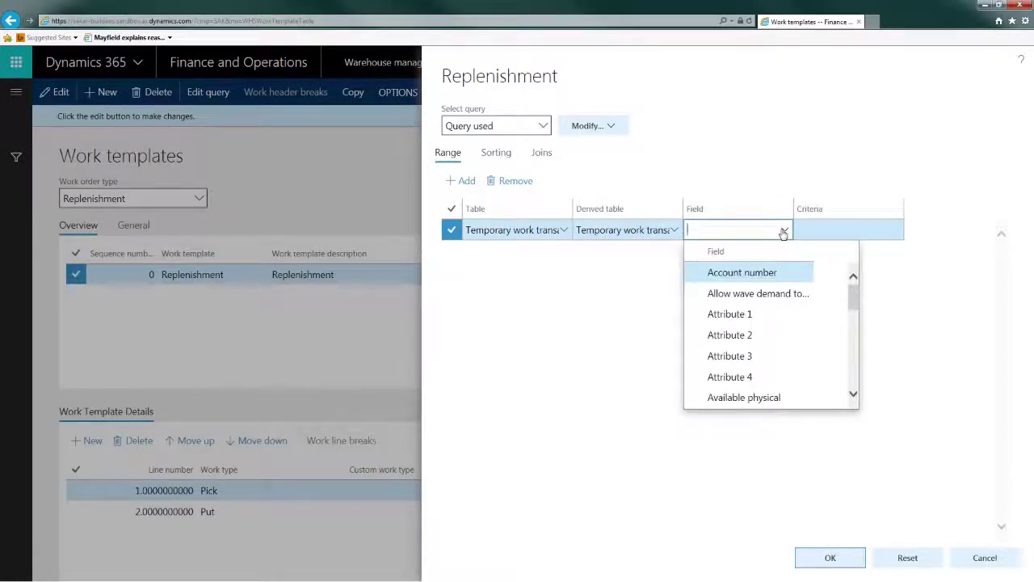
pyautogui.scroll(-8, 767, 388)
pyautogui.scroll(5, 763, 364)
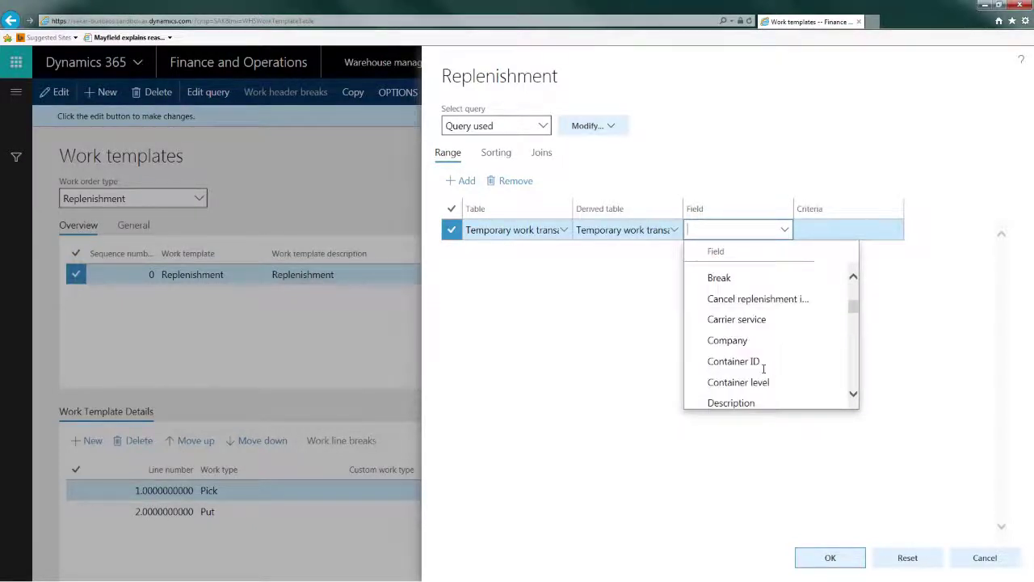
pyautogui.scroll(-5, 766, 363)
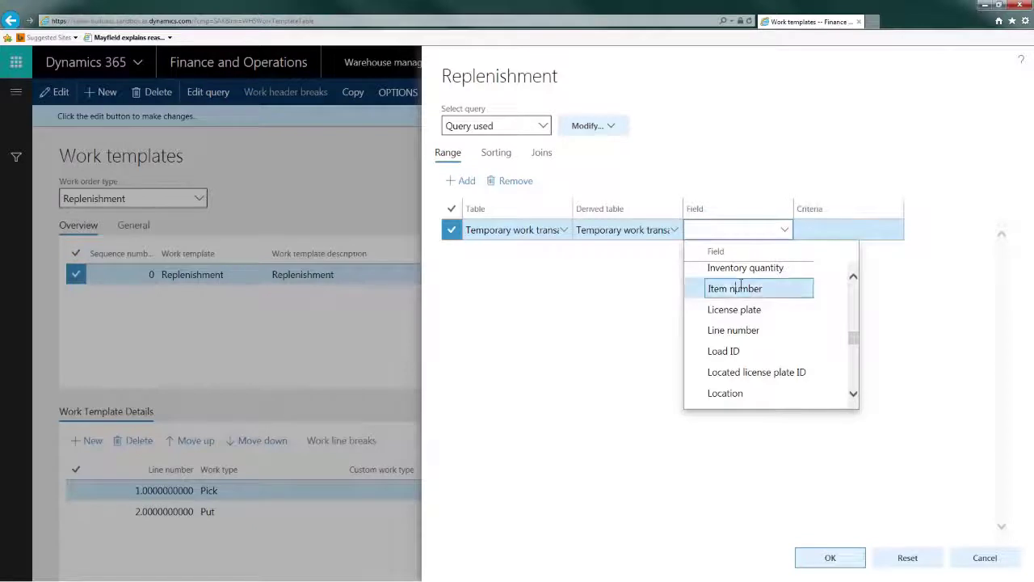
pyautogui.click(740, 288)
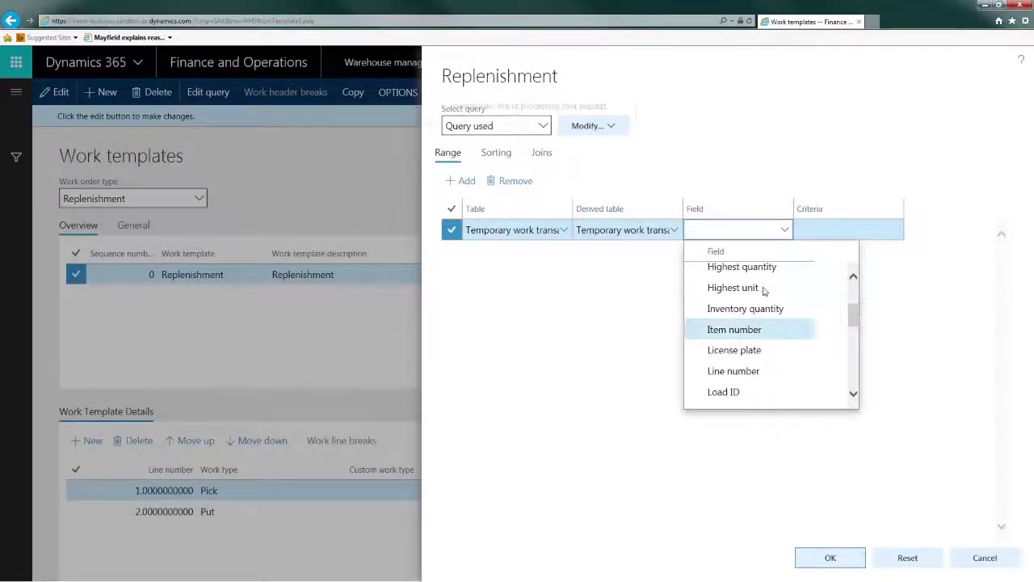
pyautogui.click(764, 332)
pyautogui.click(824, 232)
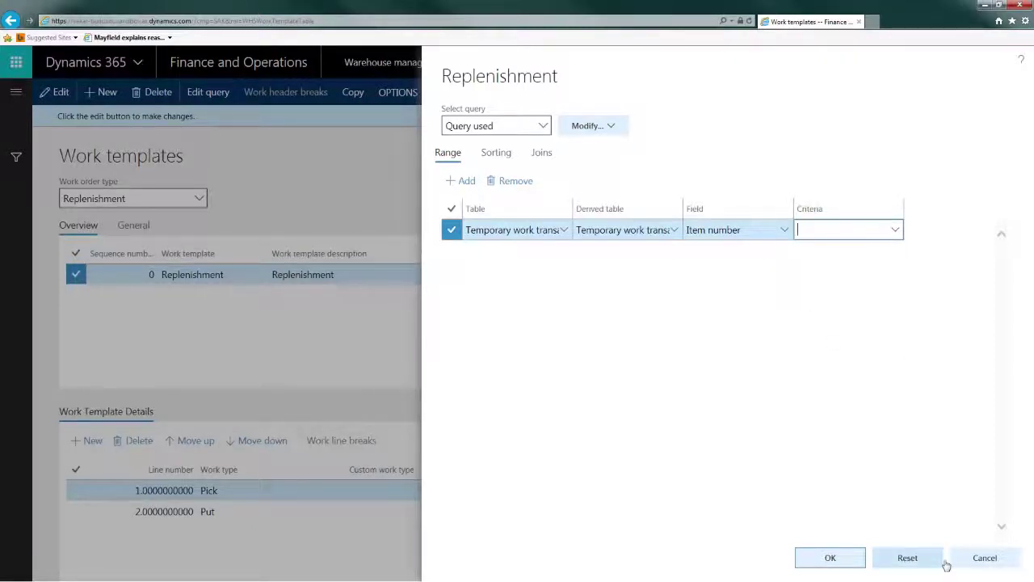
pyautogui.click(979, 558)
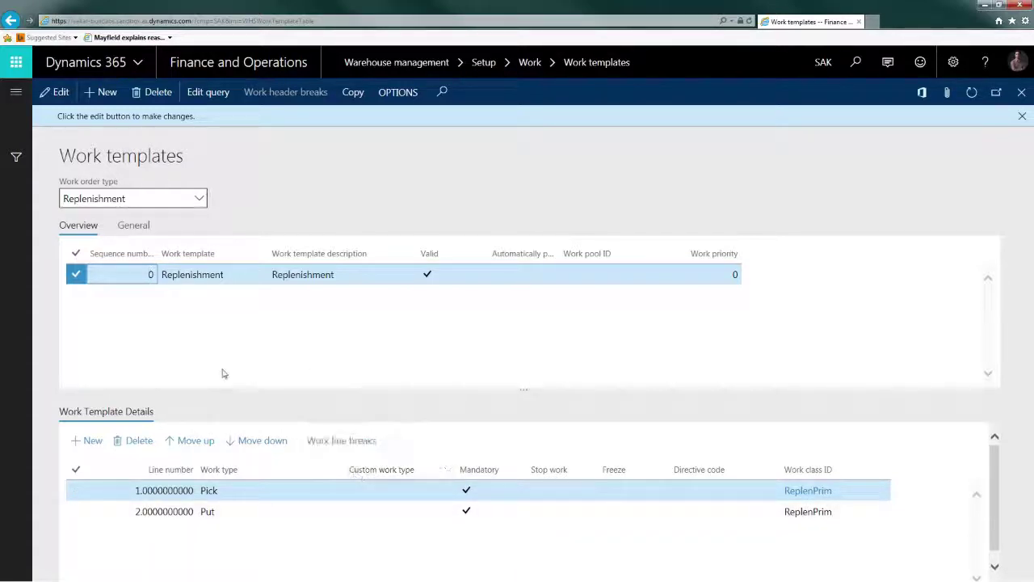
# Review the general settings of the Replenishment work template, and open Fixed locations in the Warehouse management warehouse setup
pyautogui.click(136, 228)
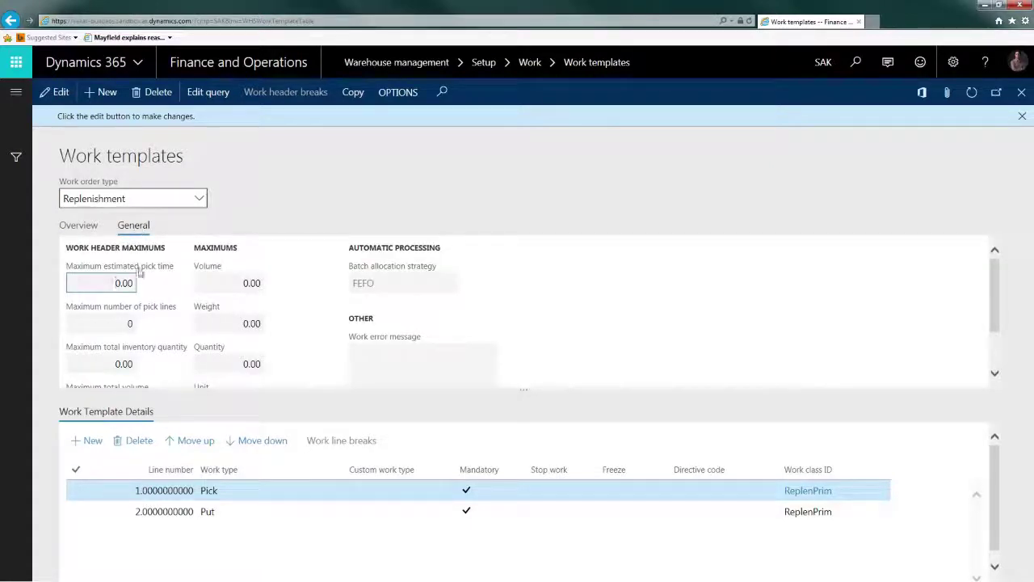
pyautogui.click(89, 228)
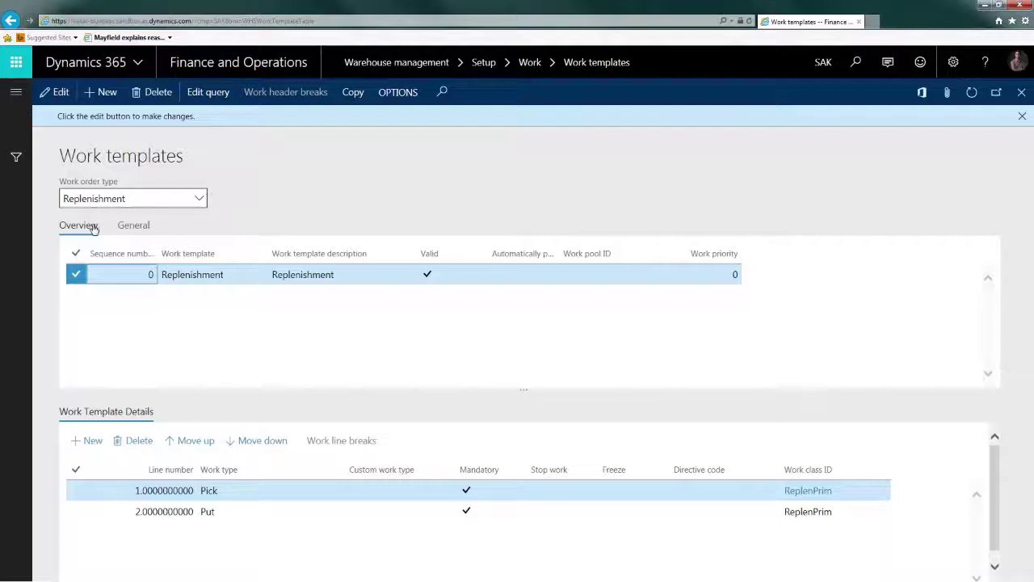
pyautogui.click(1022, 95)
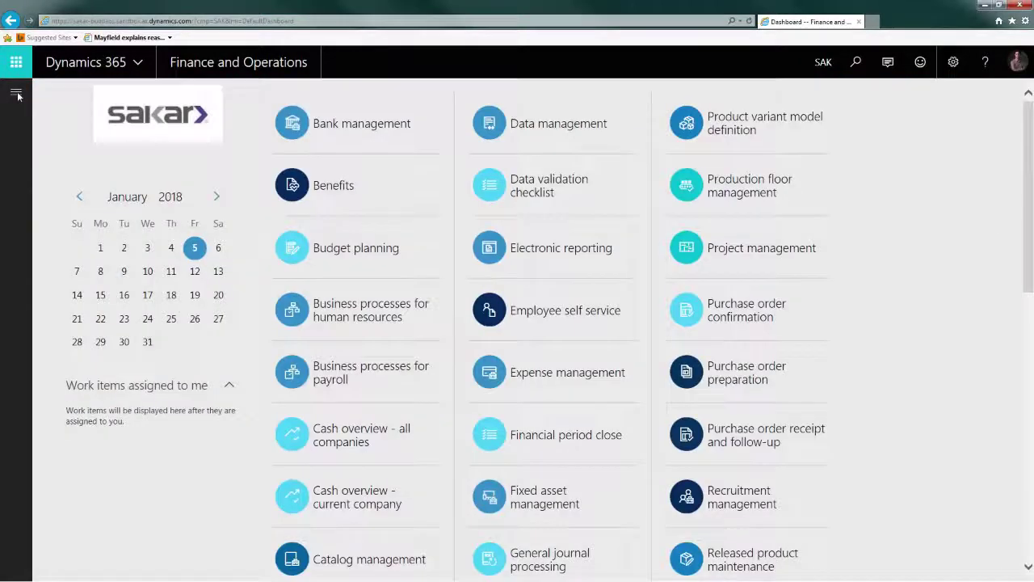
pyautogui.click(16, 96)
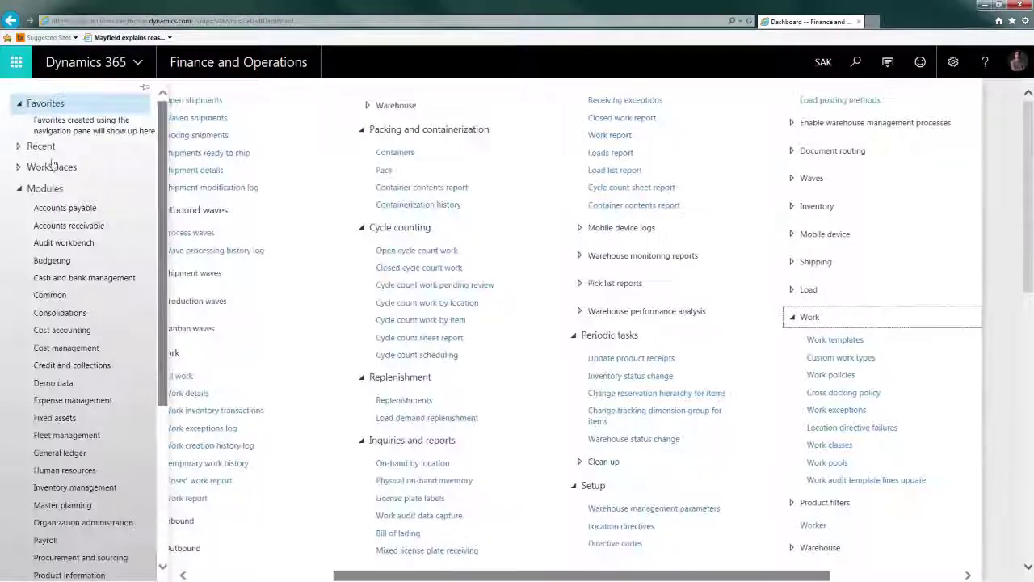
pyautogui.scroll(-3, 93, 461)
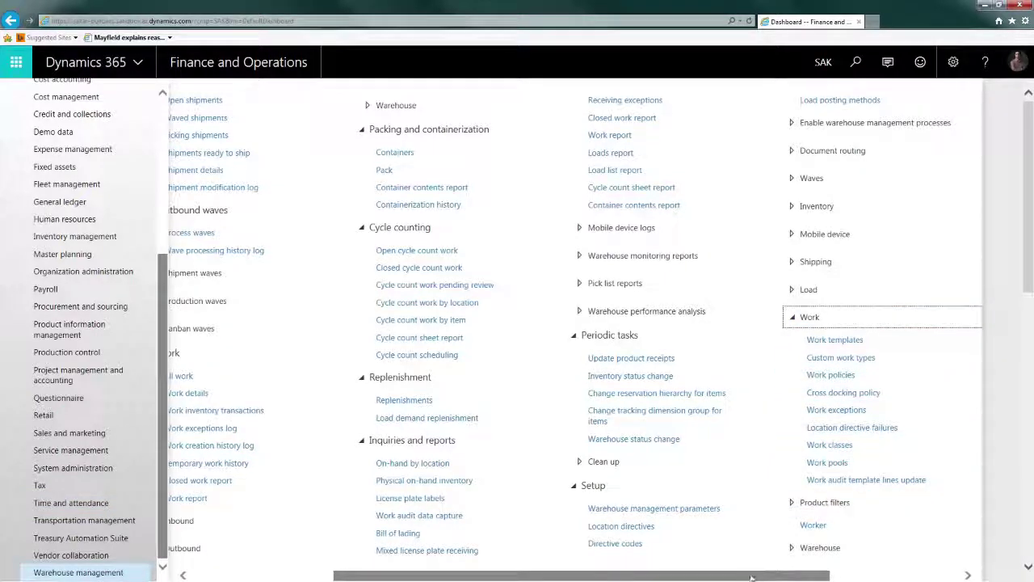
pyautogui.moveTo(756, 579); pyautogui.dragTo(885, 579)
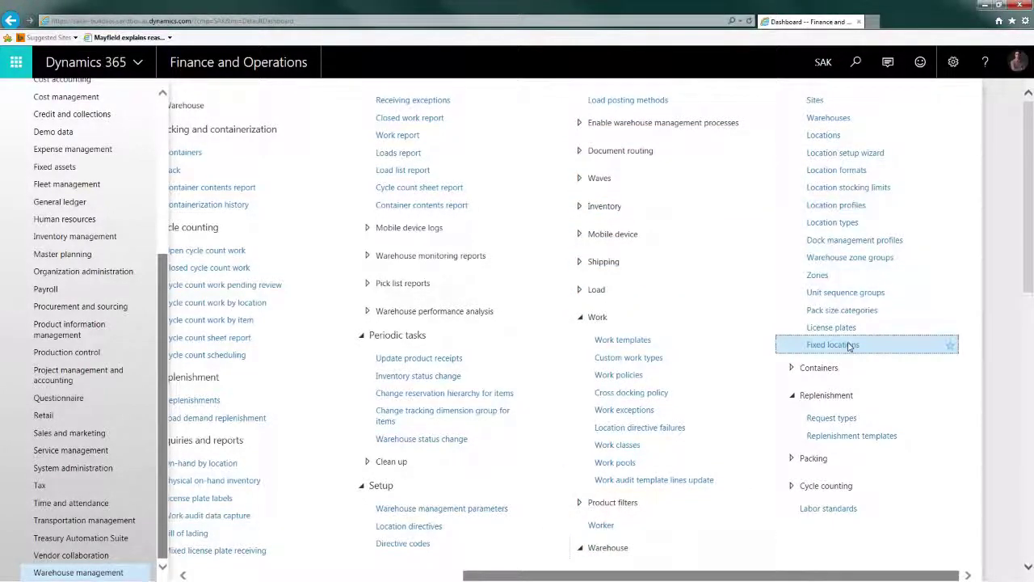
pyautogui.click(849, 344)
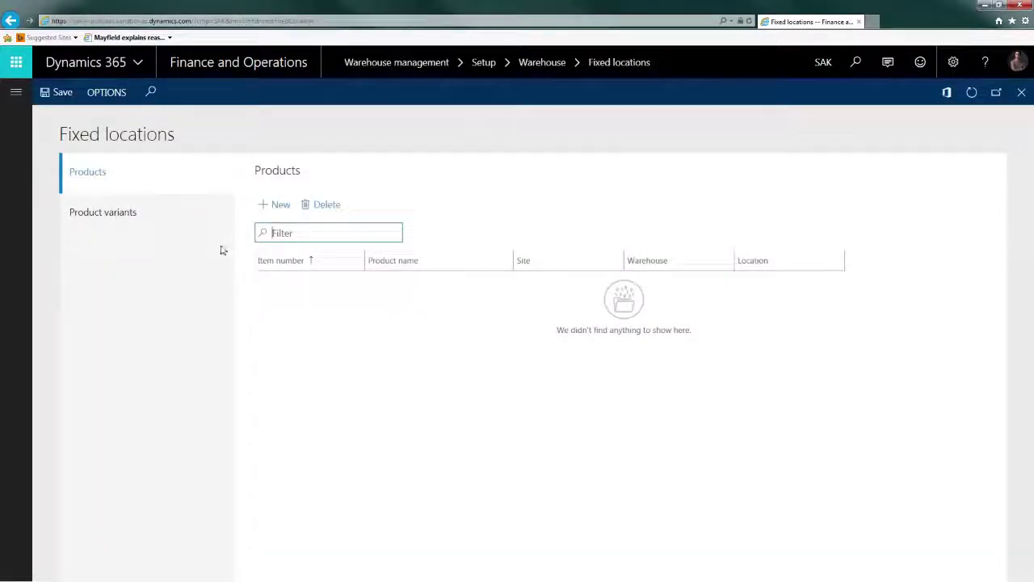
# Add a fixed location line under Products and choose ReplenTest as its item number
pyautogui.click(277, 206)
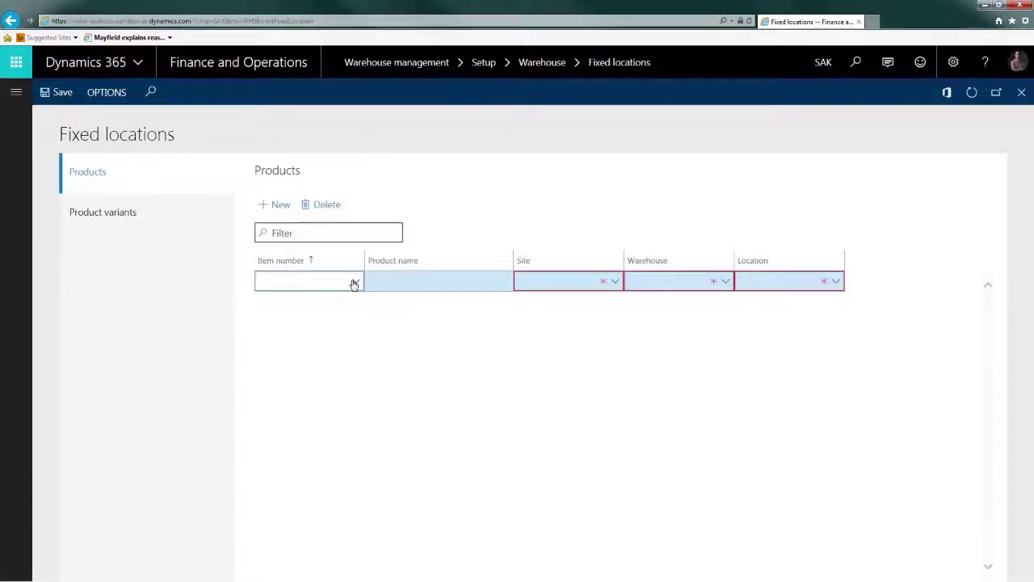
pyautogui.click(354, 282)
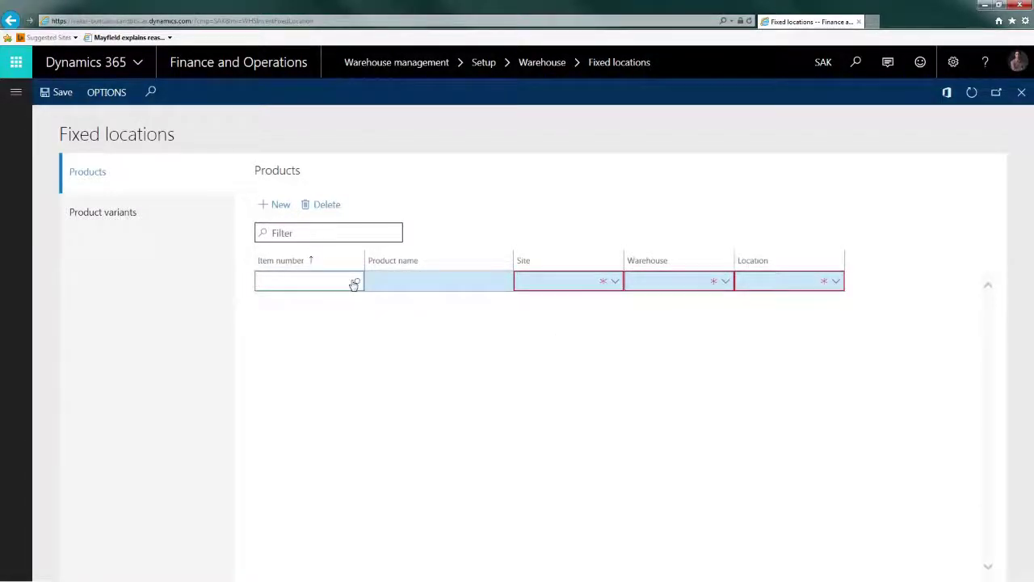
pyautogui.scroll(-10, 316, 386)
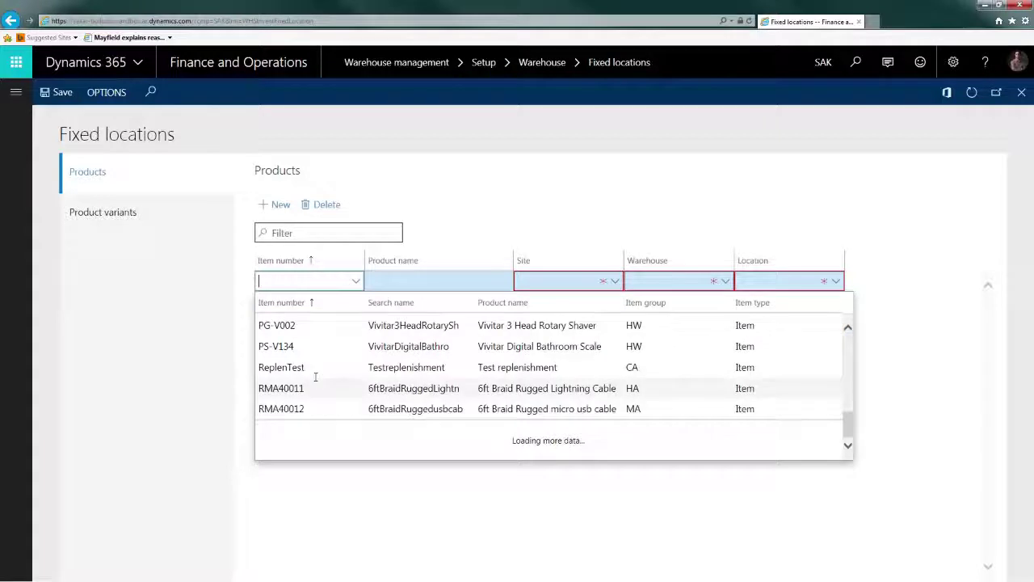
pyautogui.scroll(1, 316, 379)
pyautogui.click(314, 369)
pyautogui.scroll(1, 314, 370)
pyautogui.click(297, 401)
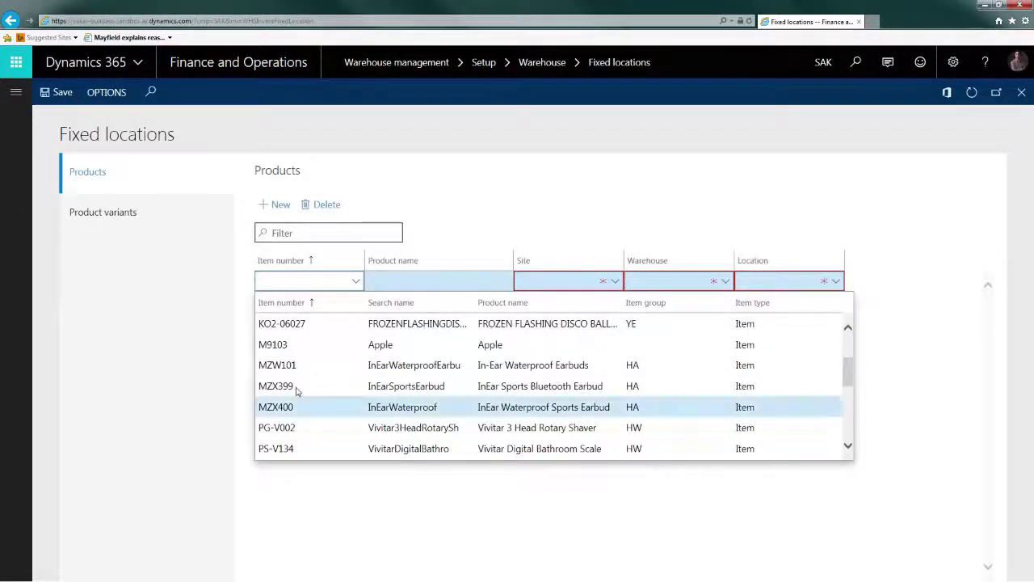
pyautogui.click(356, 281)
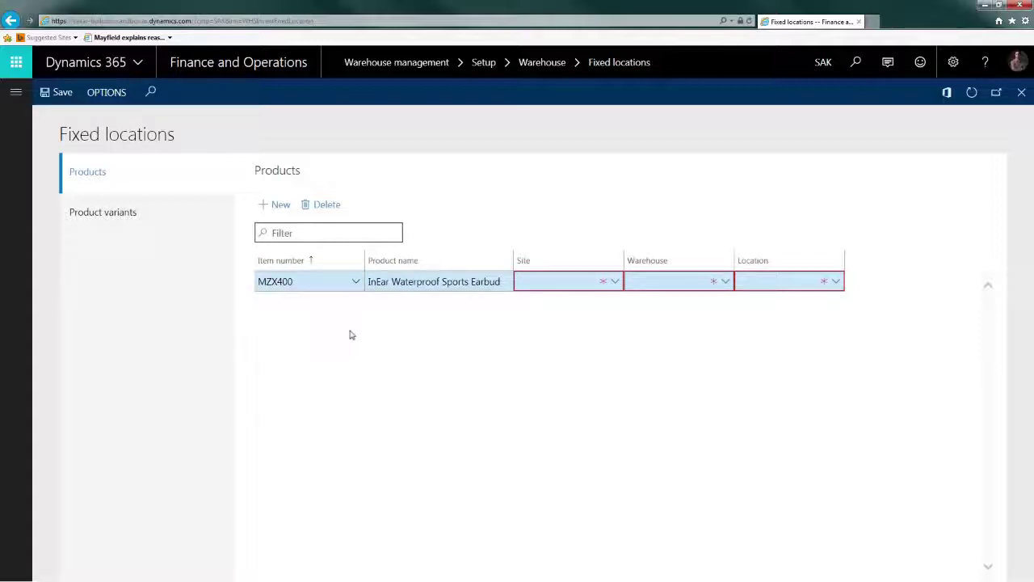
pyautogui.click(357, 285)
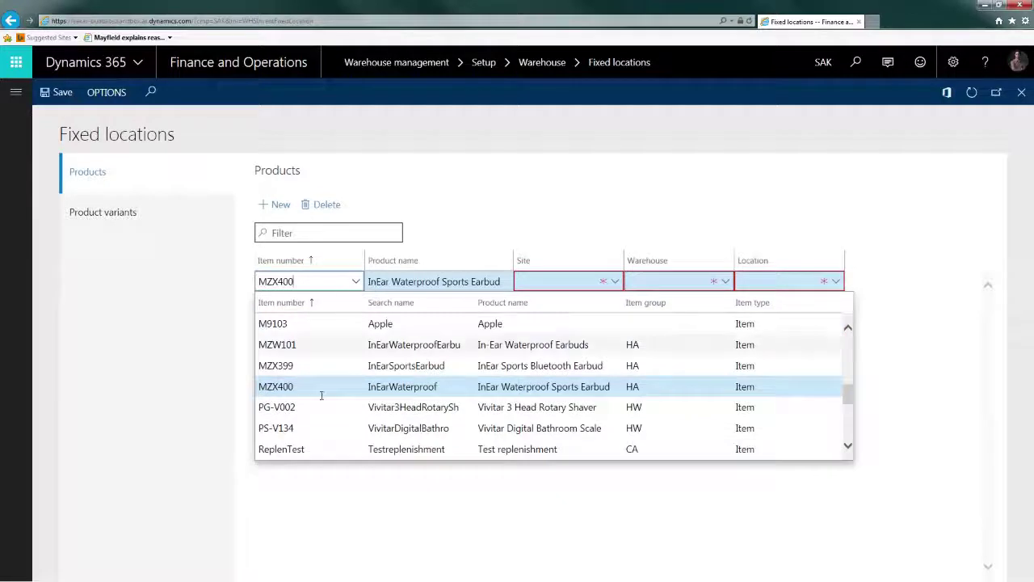
pyautogui.click(313, 381)
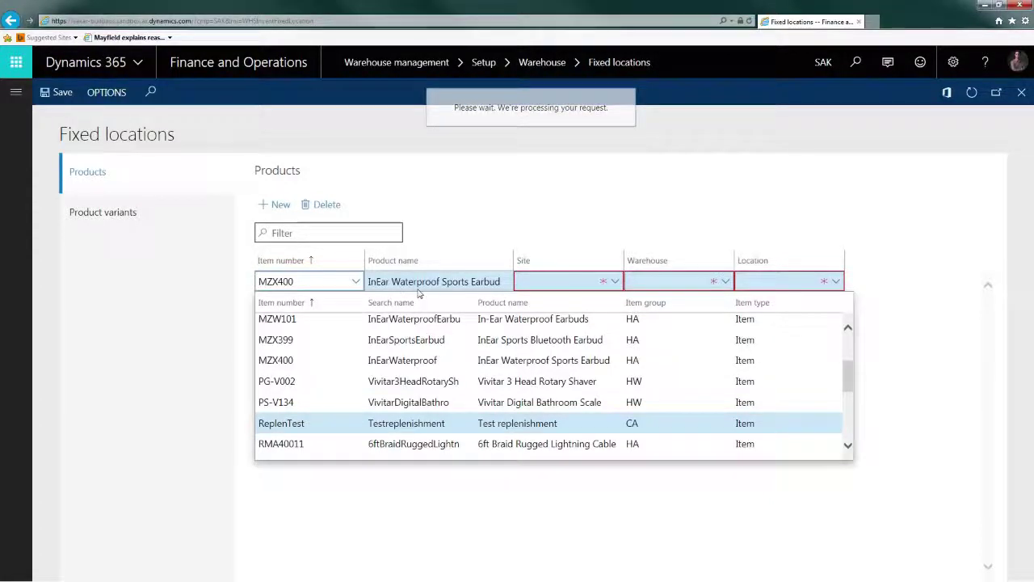
# Set the ReplenTest line's site to TEST, warehouse to TEST and location to Stage01, and close the fixed locations
pyautogui.click(595, 281)
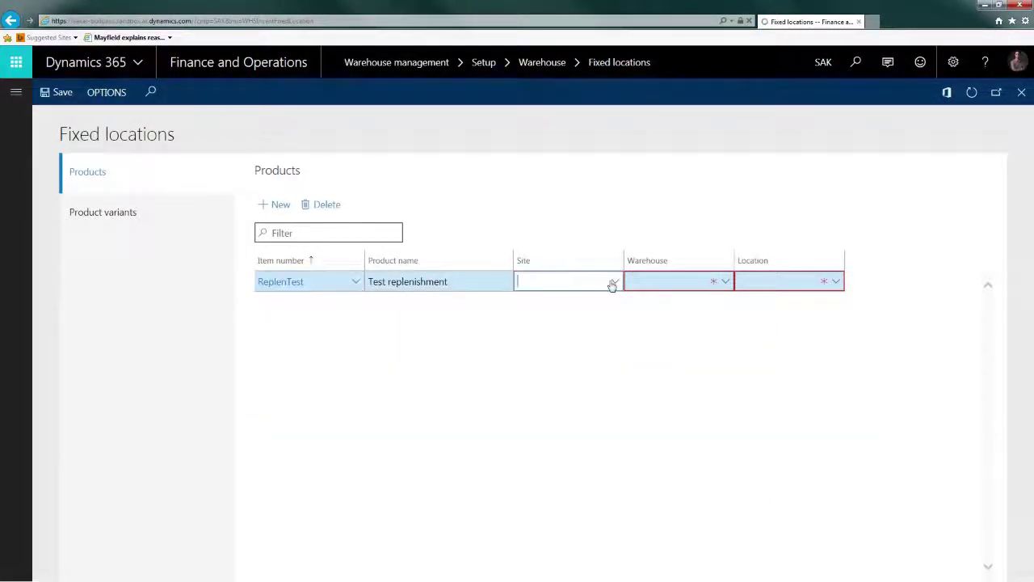
pyautogui.write('TEST')
pyautogui.press('Tab')
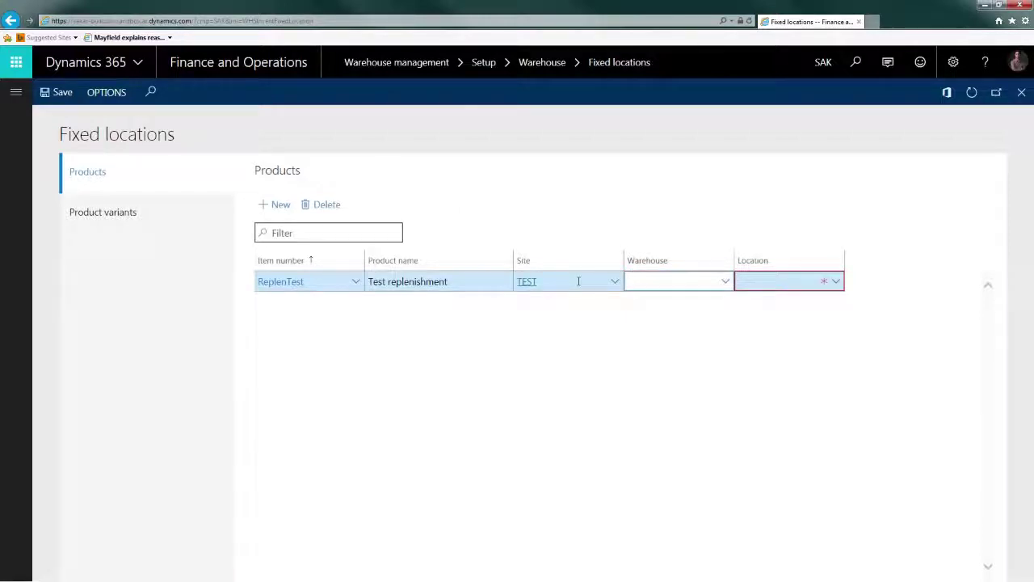
pyautogui.write('TEST')
pyautogui.press('Tab')
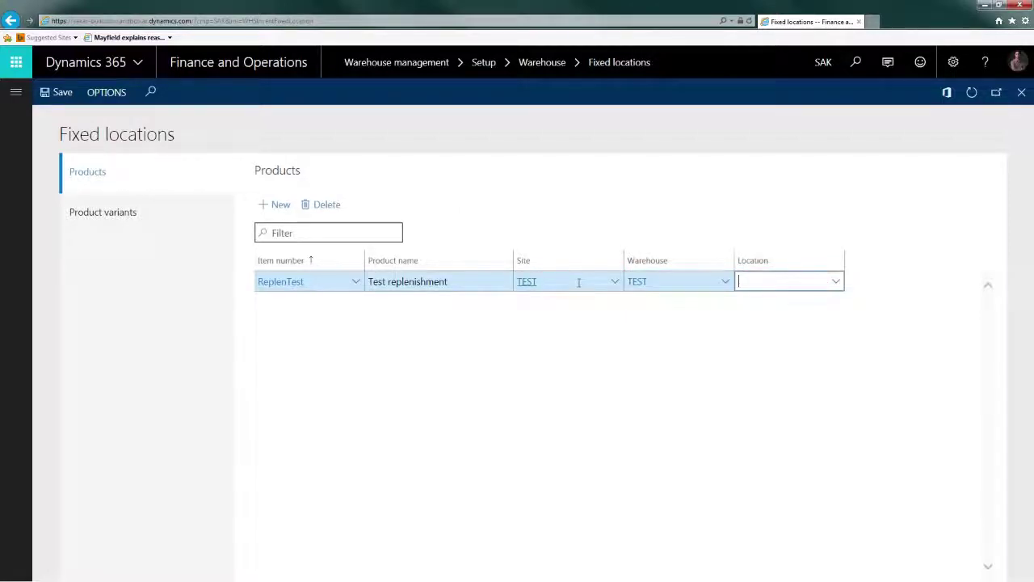
pyautogui.click(835, 282)
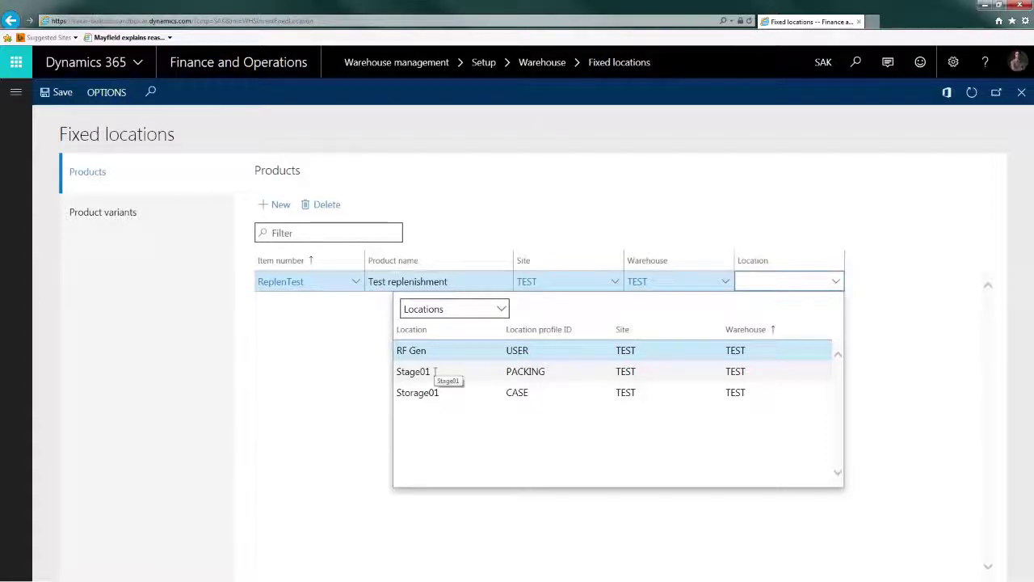
pyautogui.click(435, 371)
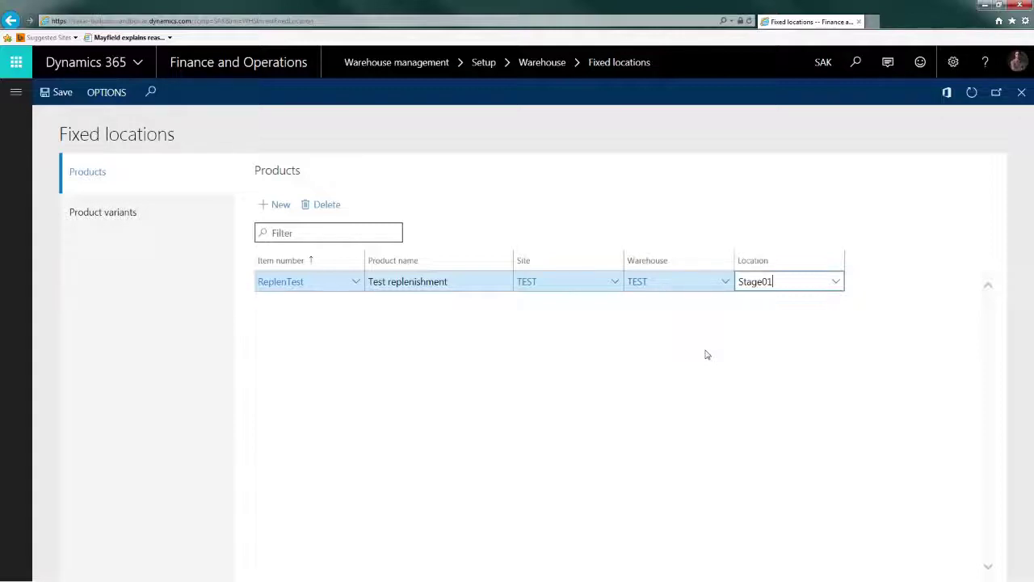
pyautogui.click(1020, 93)
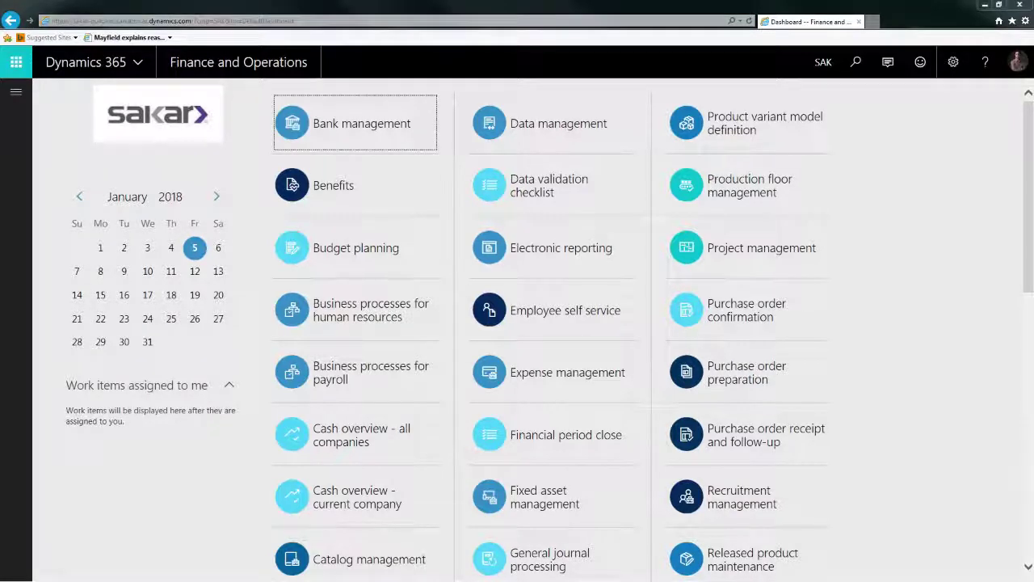
# Open the Replenishments job, examine the replenish templates selectable as criteria in its filter query, and cancel the query
pyautogui.click(14, 94)
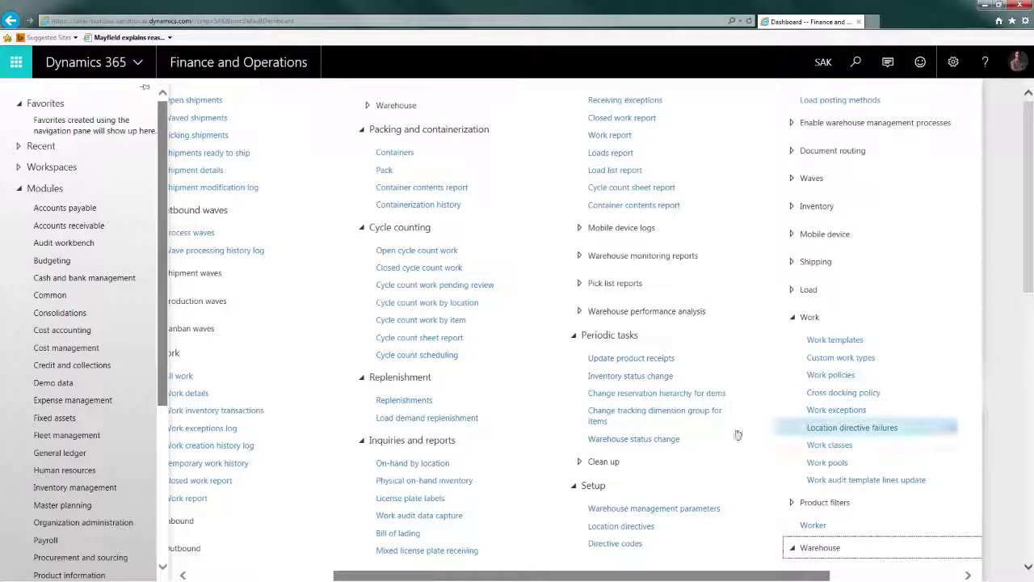
pyautogui.click(403, 400)
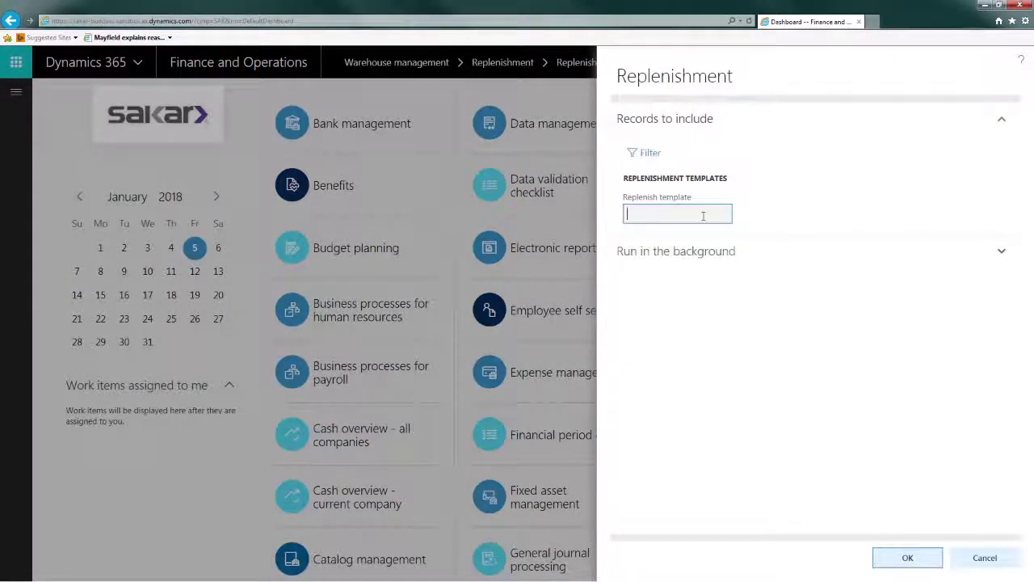
pyautogui.click(647, 155)
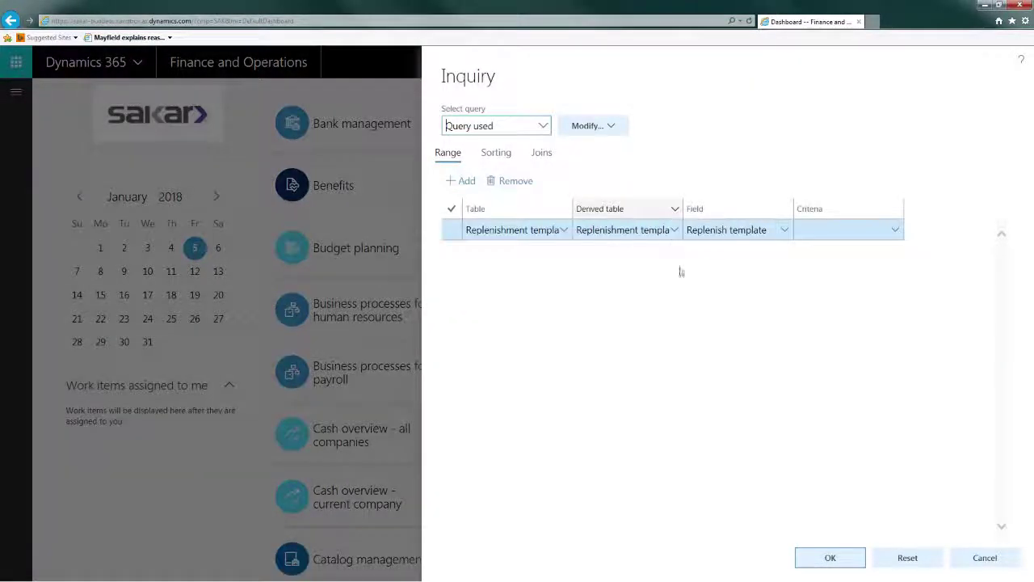
pyautogui.click(890, 230)
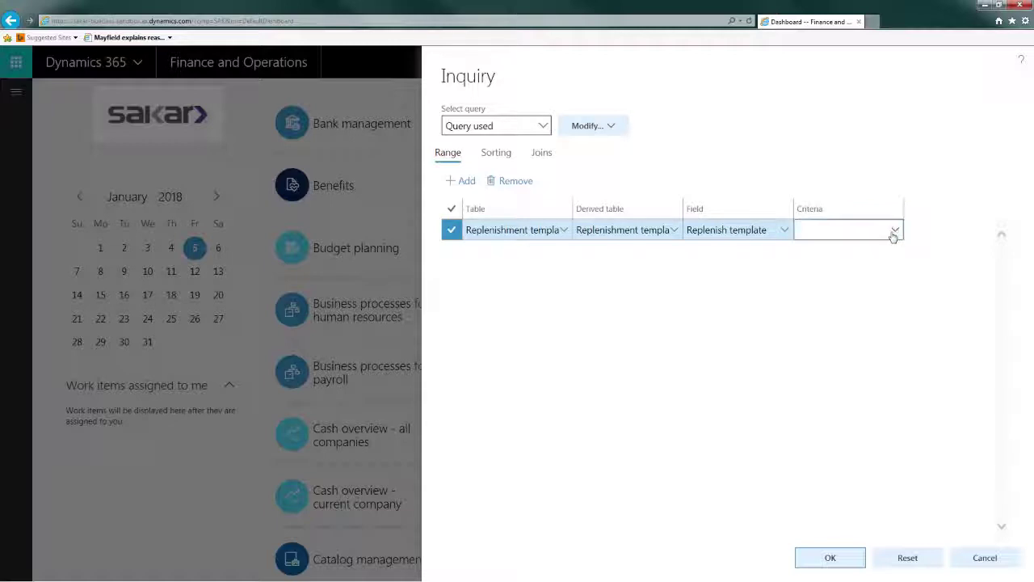
pyautogui.click(894, 232)
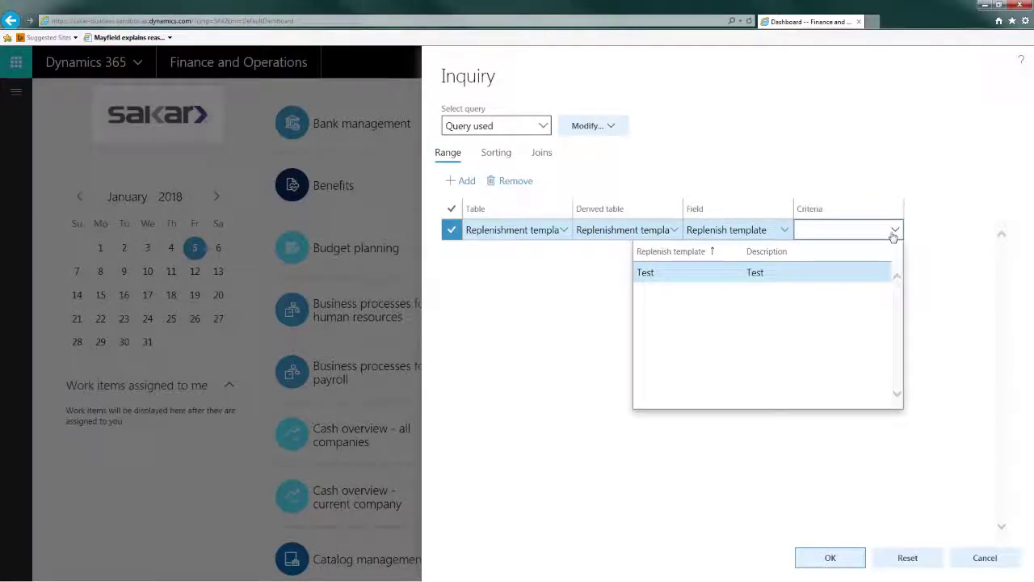
pyautogui.click(980, 557)
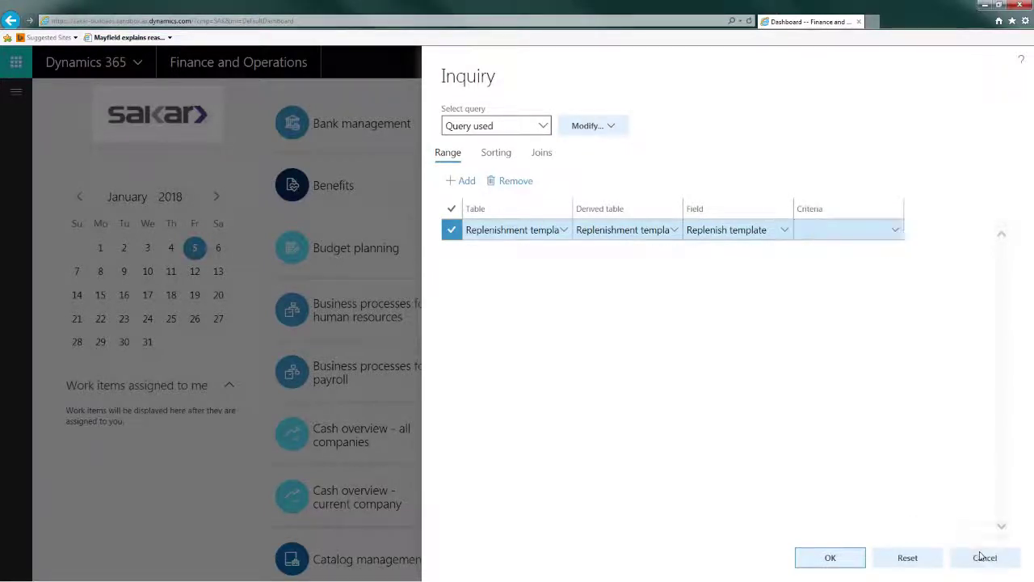
pyautogui.click(981, 558)
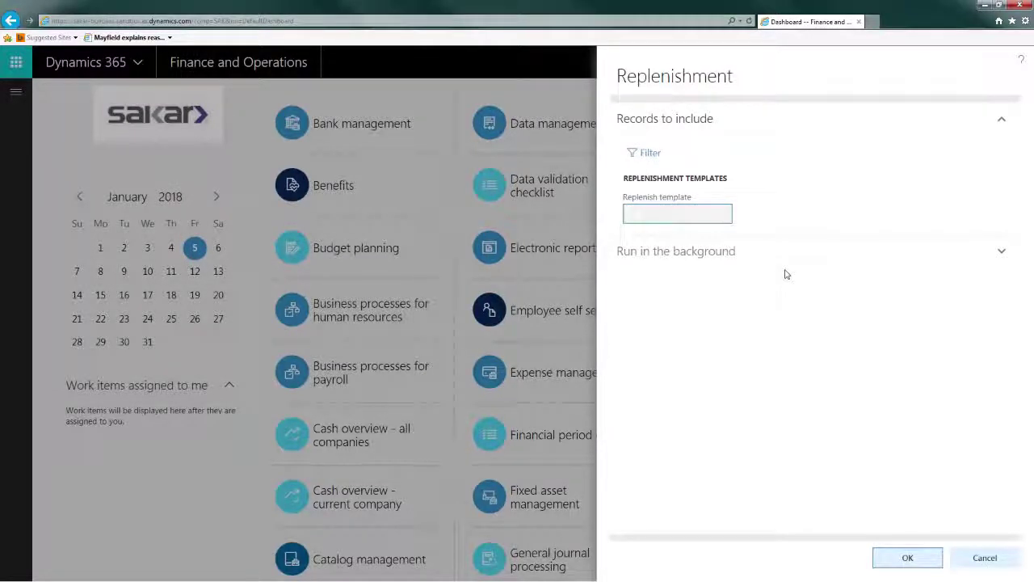
pyautogui.click(783, 258)
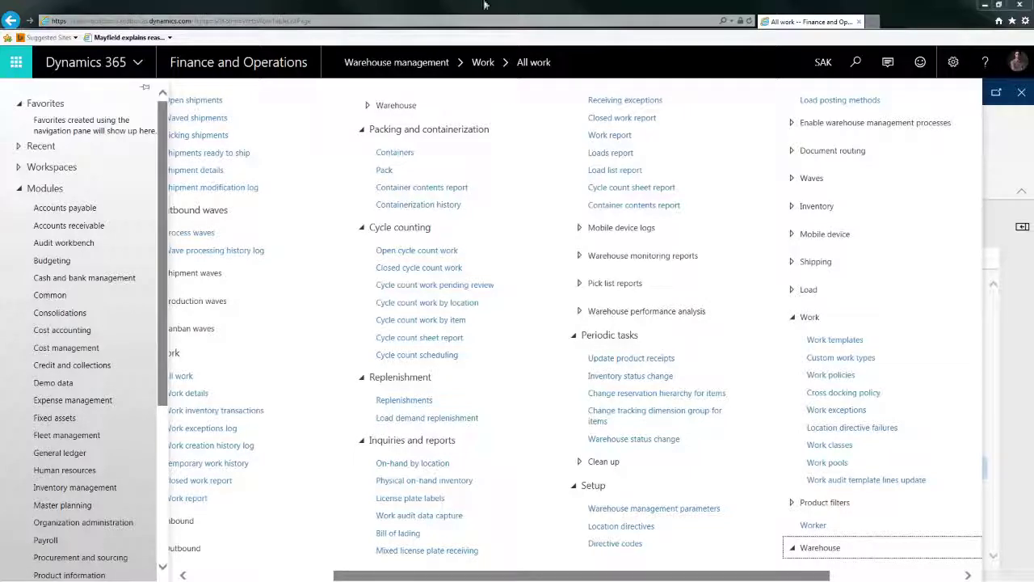
# Run the Replenishments job without a template filter, and review the resulting messages for both sequences of template Test
pyautogui.click(404, 401)
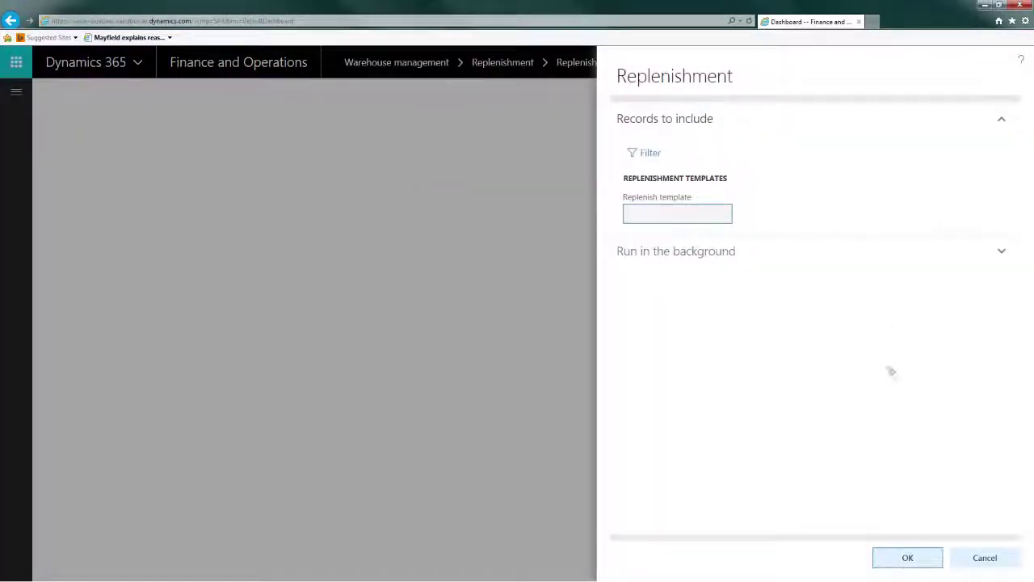
pyautogui.click(907, 558)
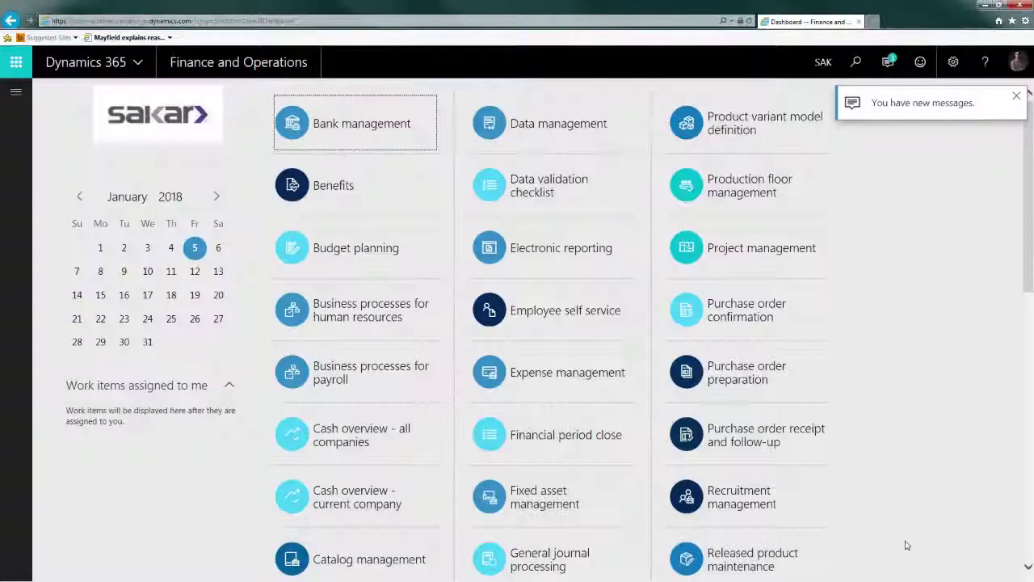
pyautogui.click(891, 65)
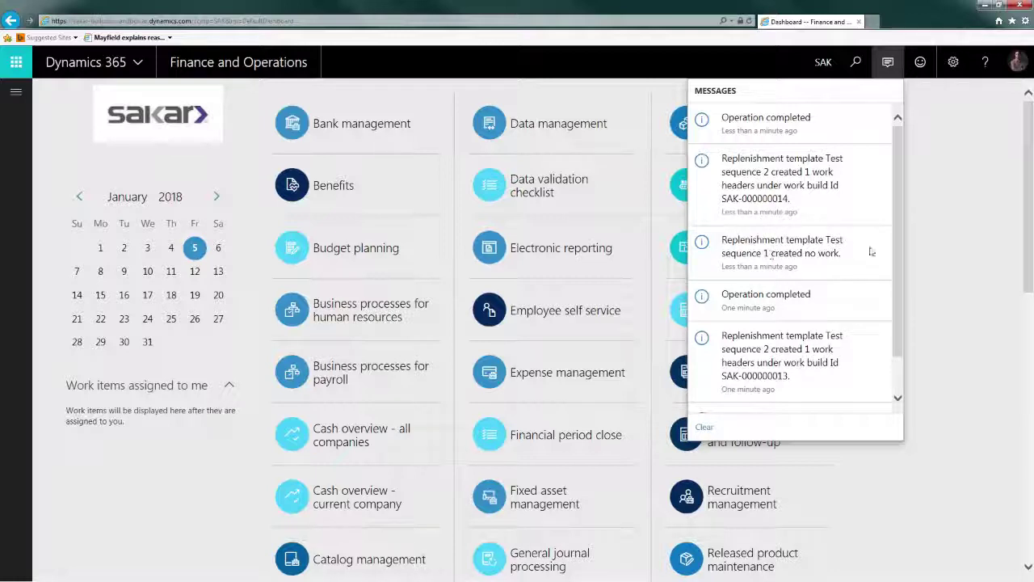
pyautogui.moveTo(846, 259); pyautogui.dragTo(832, 243)
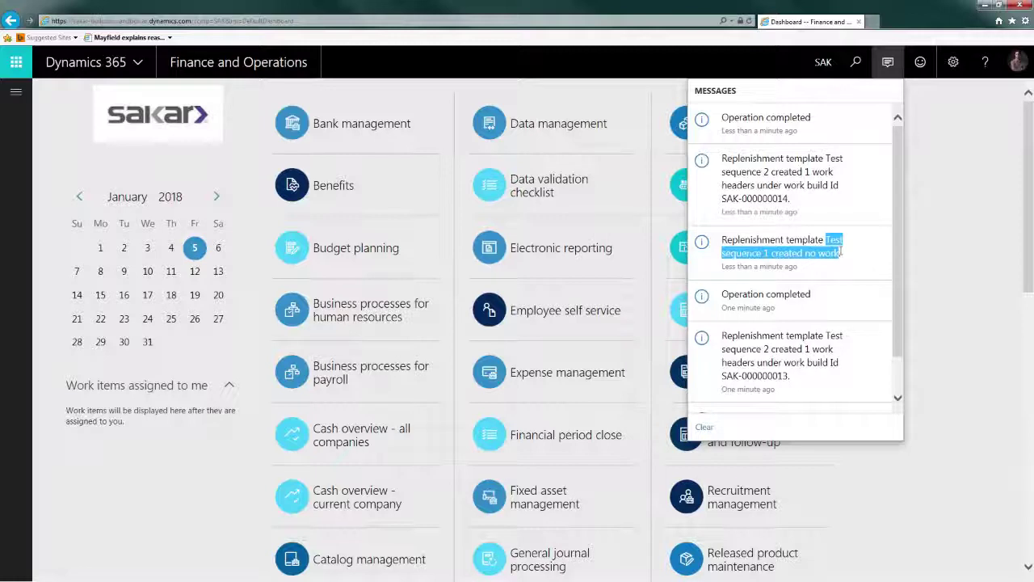
pyautogui.click(762, 180)
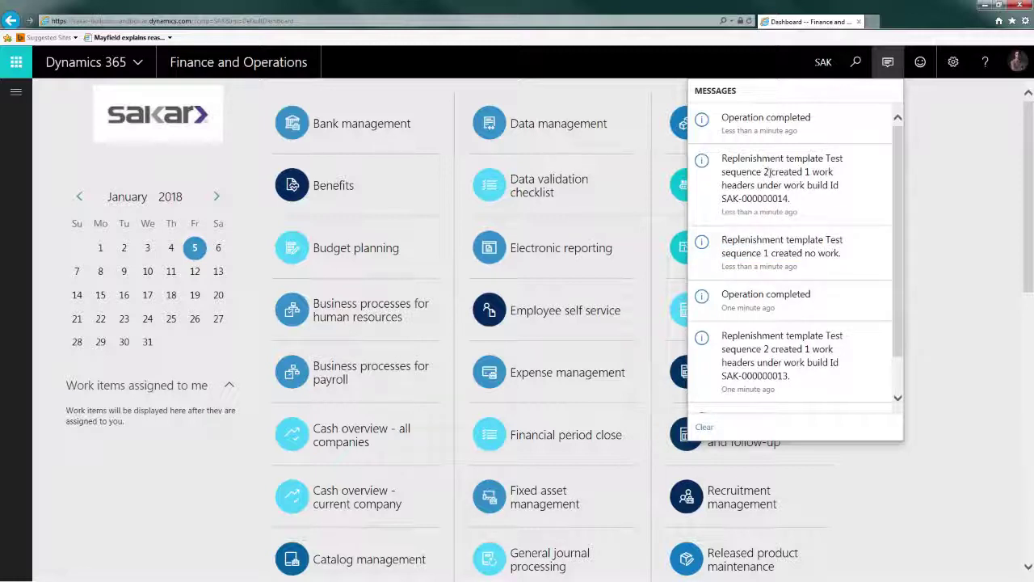
pyautogui.moveTo(771, 172); pyautogui.dragTo(789, 199)
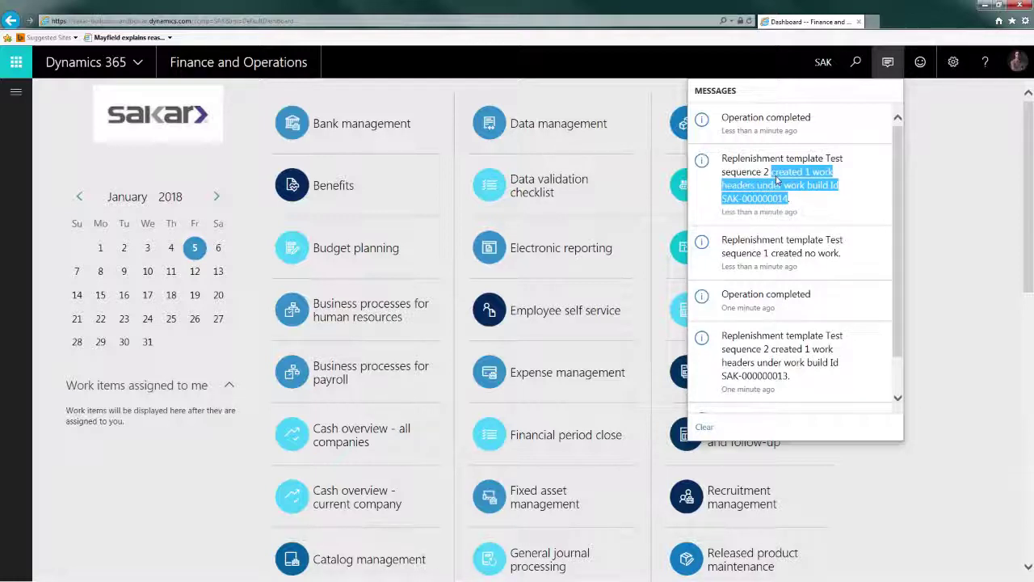
pyautogui.click(778, 176)
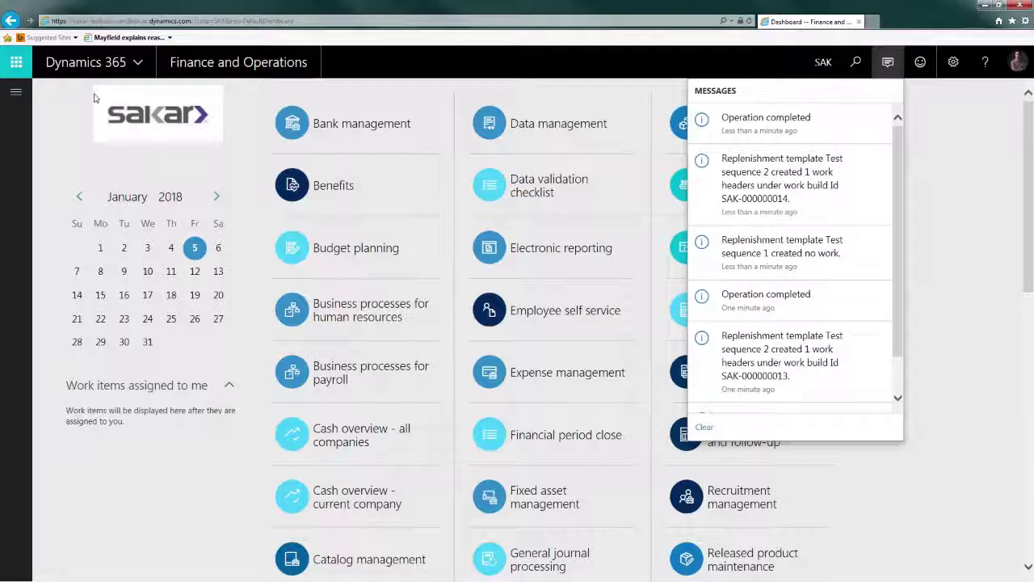
# Open the list of all warehouse work and open the replenishment work for warehouse TEST
pyautogui.click(14, 92)
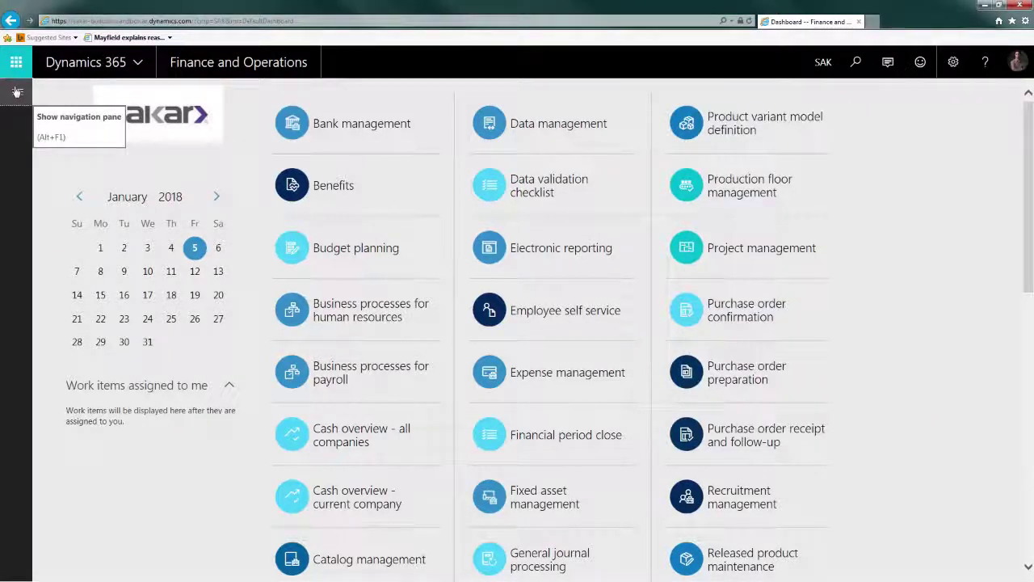
pyautogui.click(16, 93)
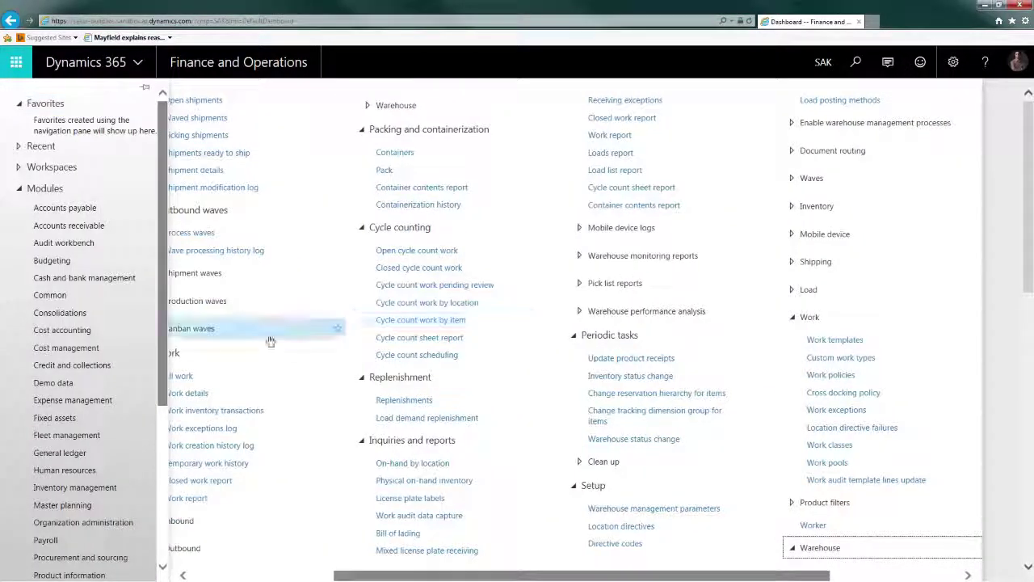
pyautogui.click(185, 377)
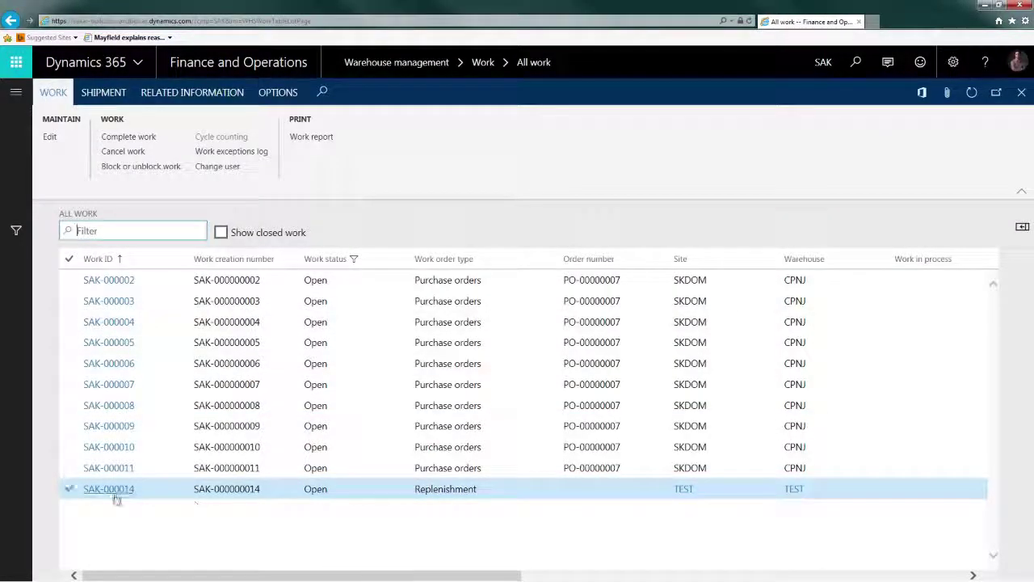
pyautogui.click(115, 498)
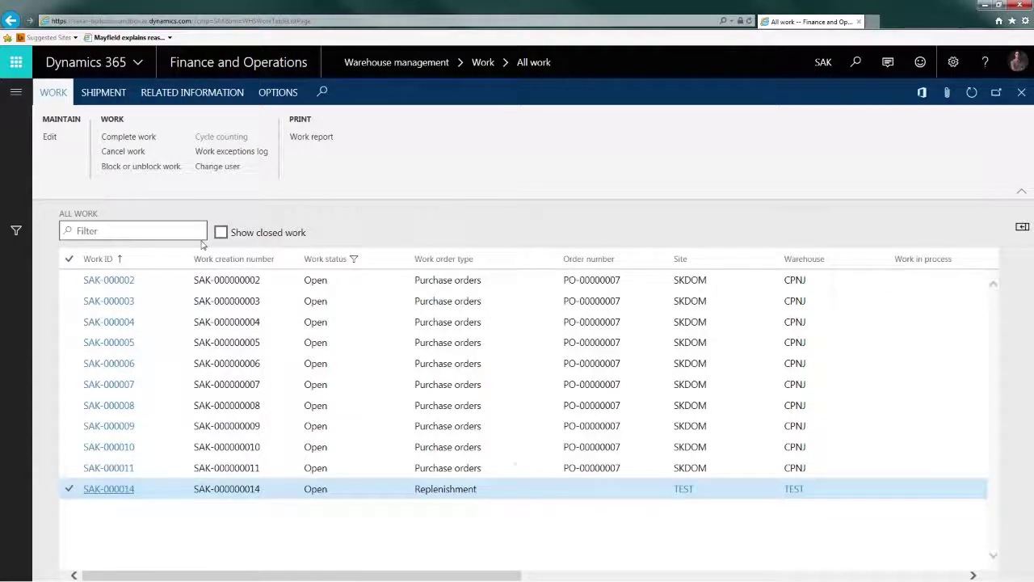
pyautogui.doubleClick(459, 493)
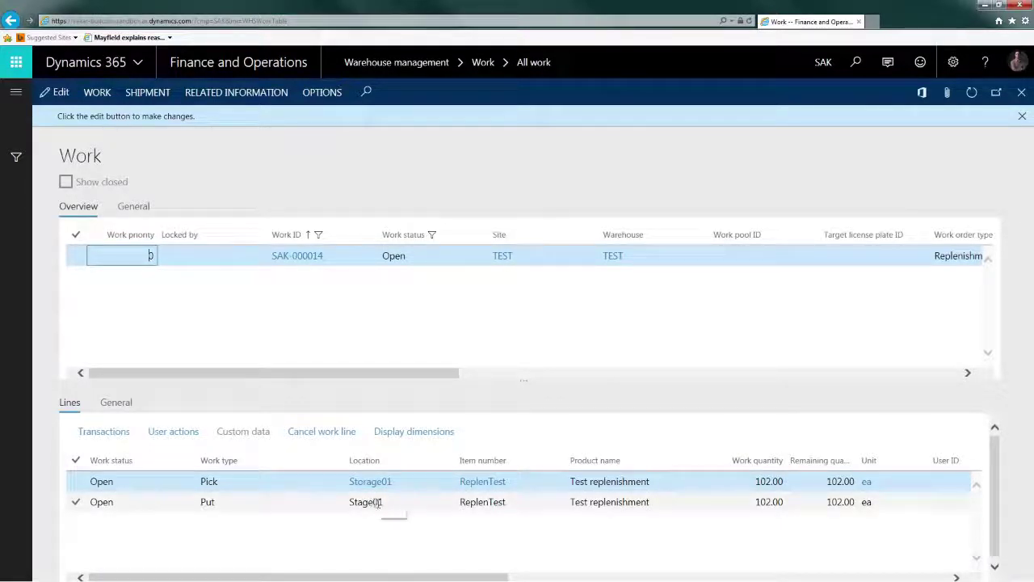
# Examine the location and work quantity on the put line of the replenishment work
pyautogui.click(383, 503)
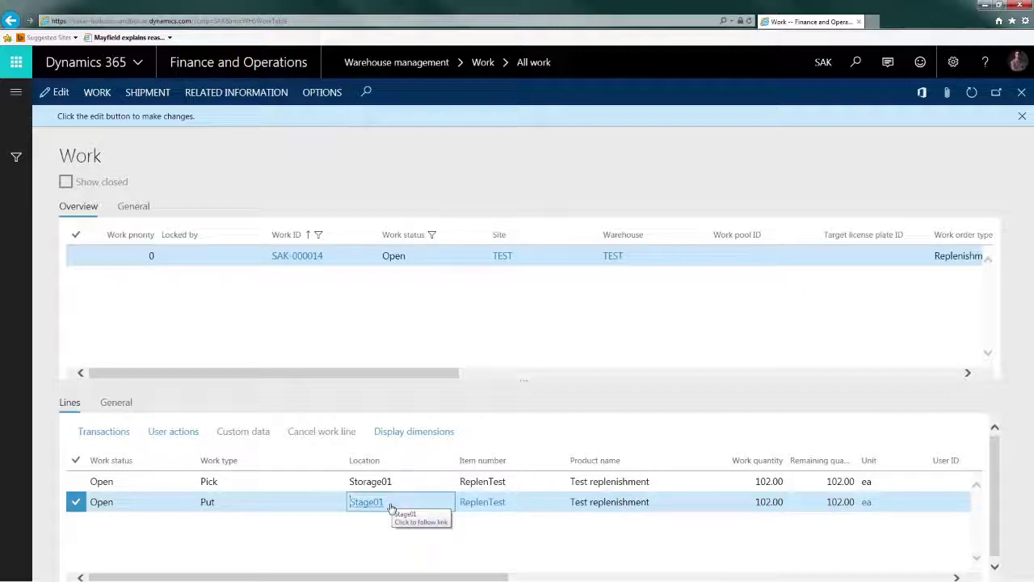
pyautogui.moveTo(416, 374); pyautogui.dragTo(320, 372)
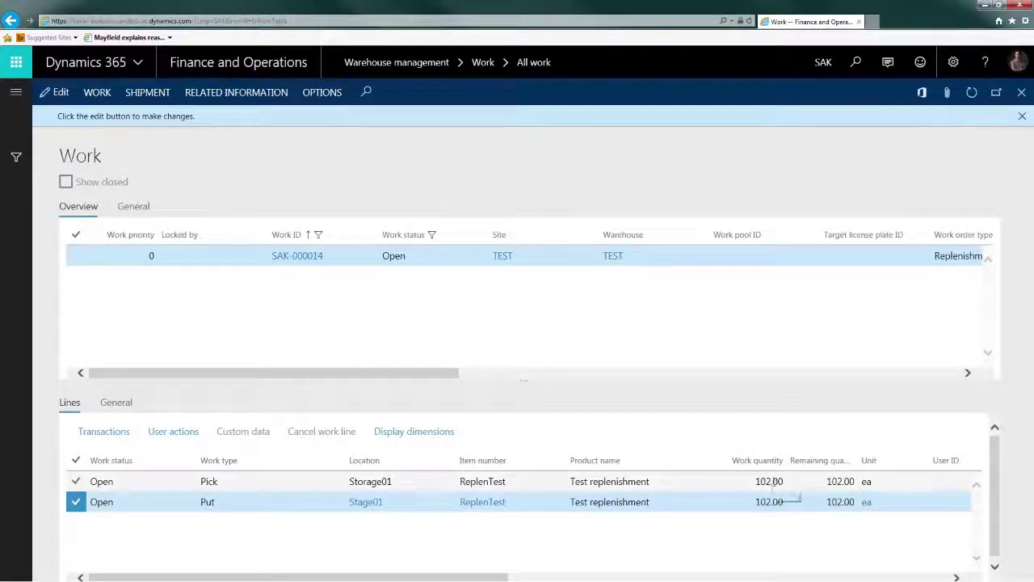
pyautogui.click(758, 502)
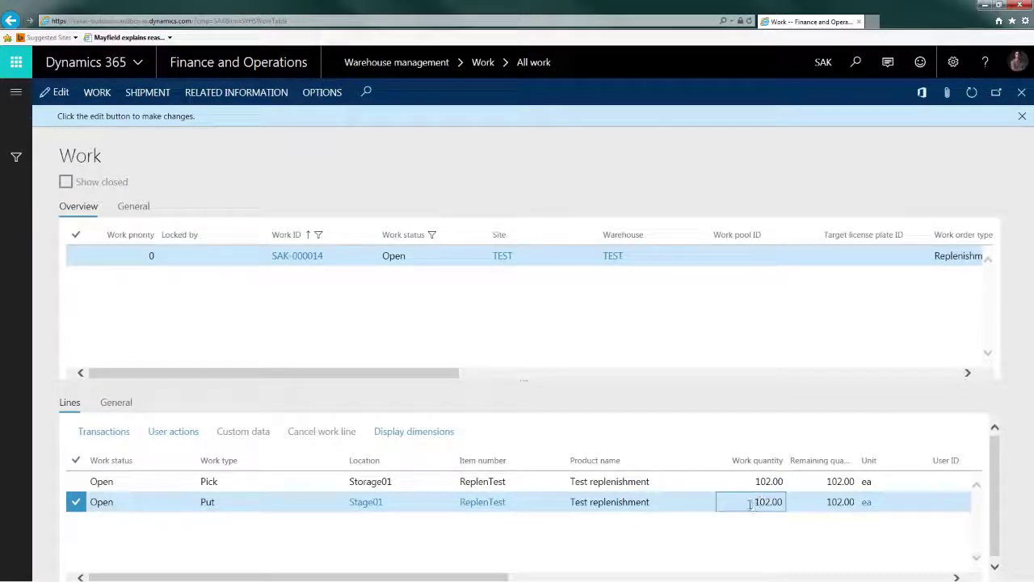
pyautogui.moveTo(751, 502); pyautogui.dragTo(793, 502)
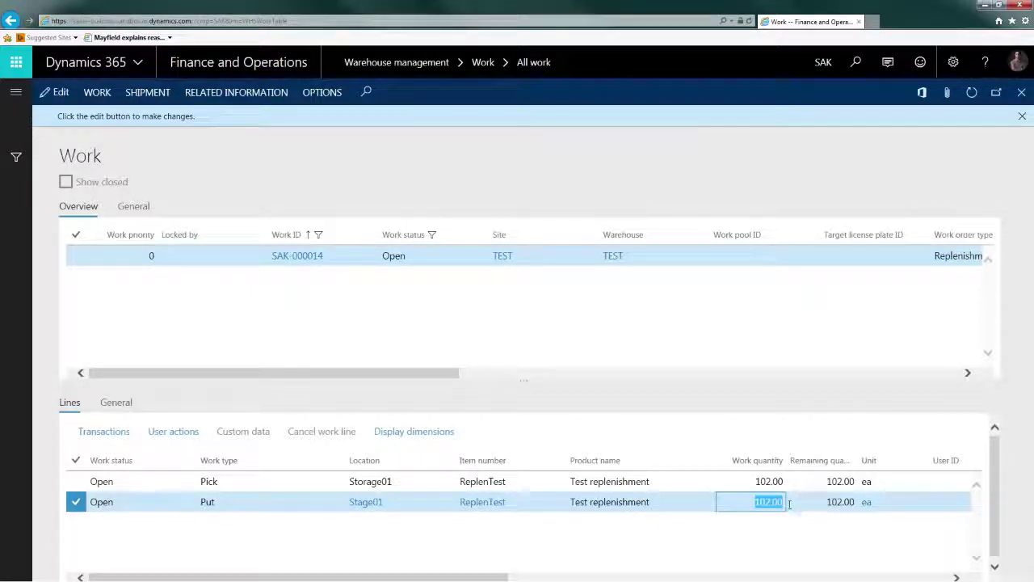
pyautogui.click(779, 501)
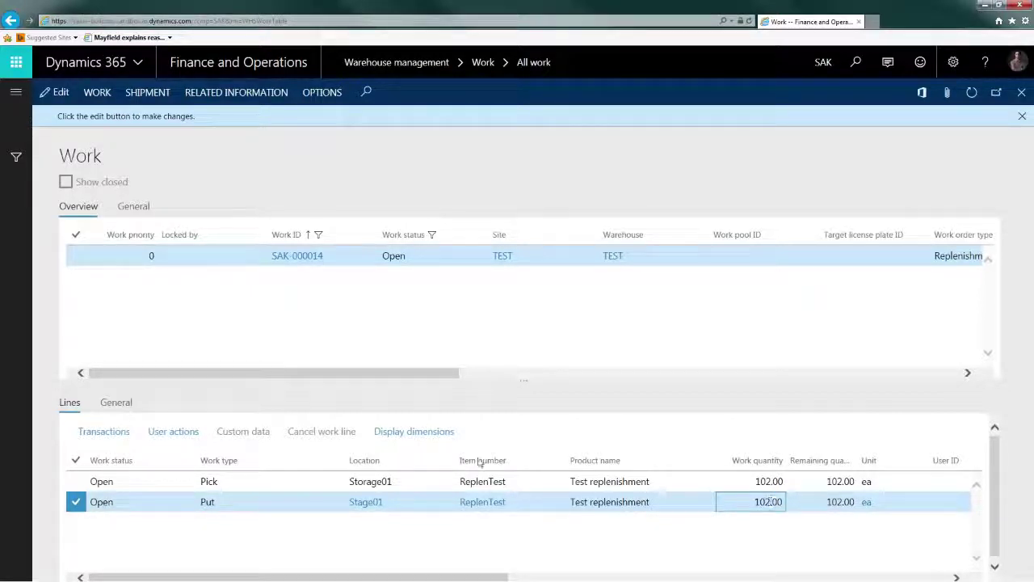
# Compare the general details of the put and pick work lines, checking the pick line's located license plate
pyautogui.click(114, 403)
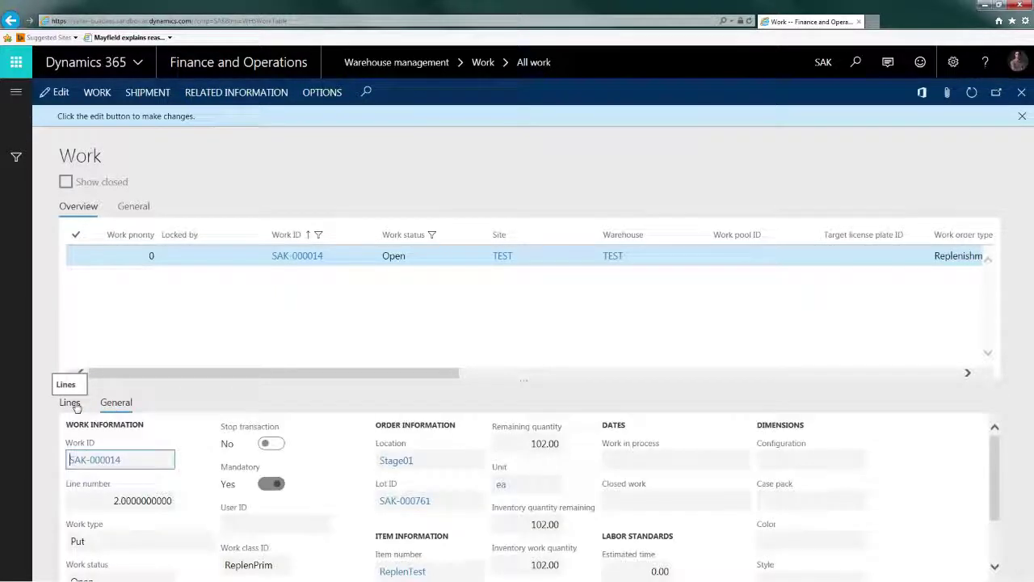
pyautogui.scroll(-3, 185, 497)
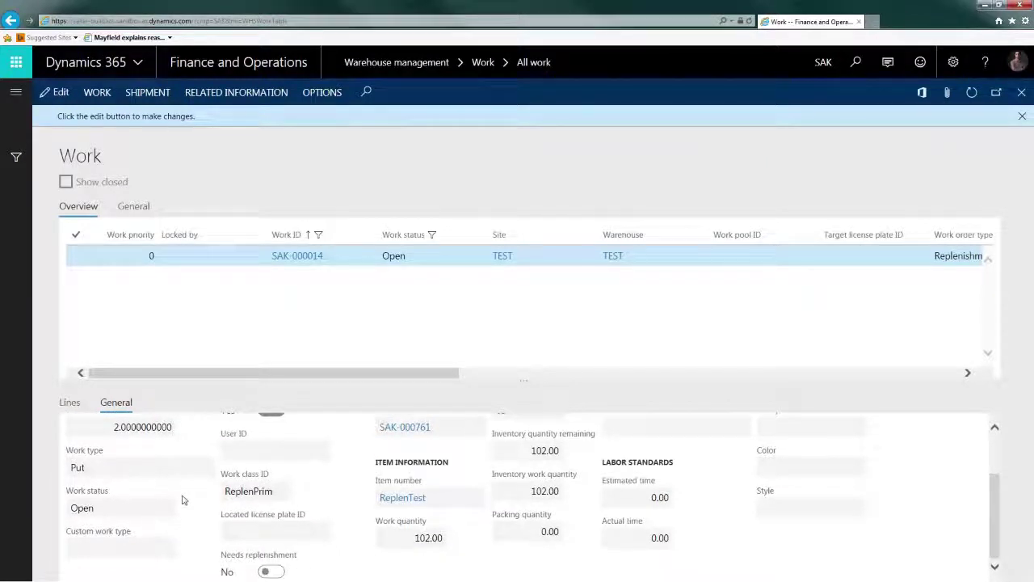
pyautogui.click(70, 404)
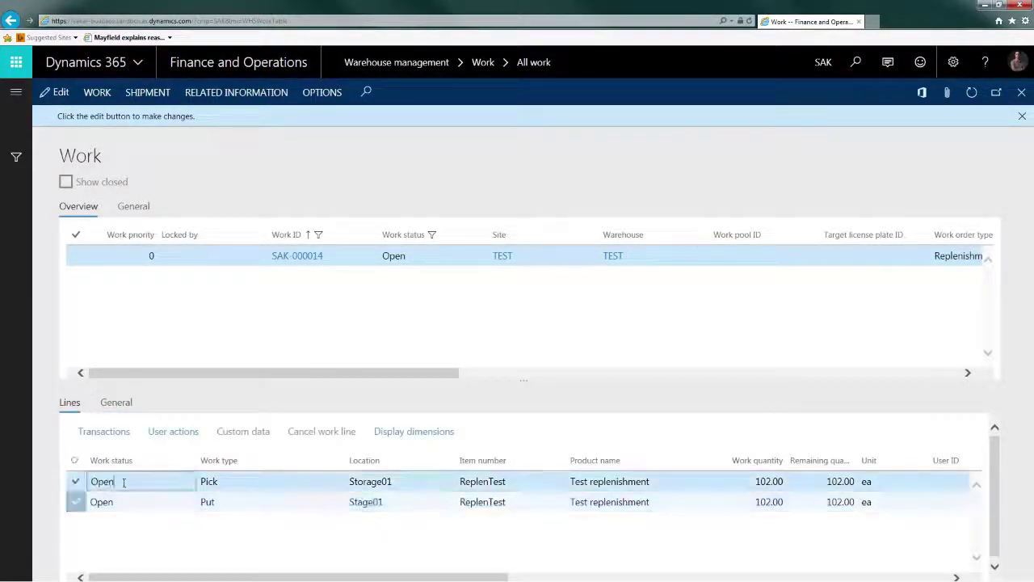
pyautogui.click(107, 403)
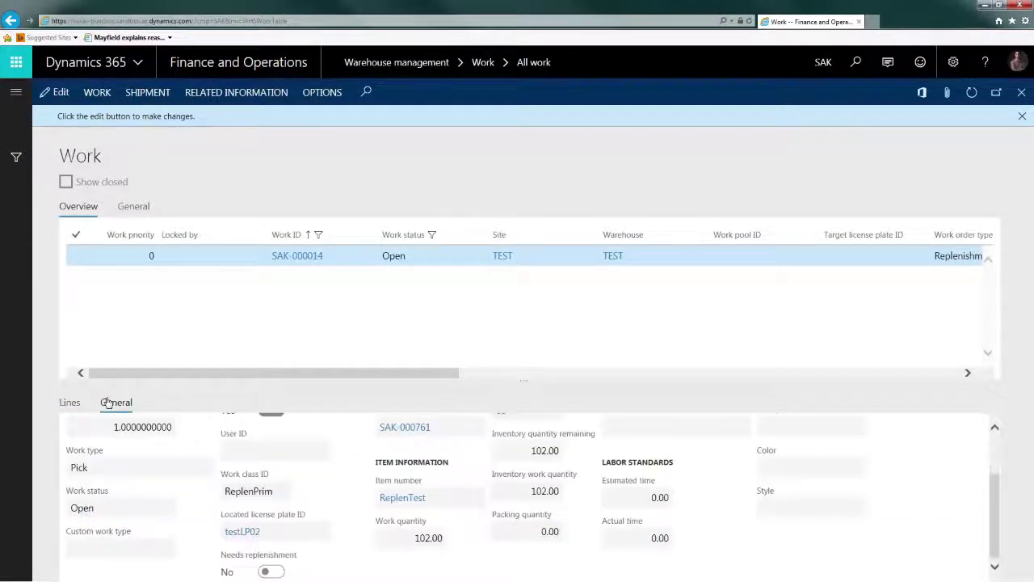
pyautogui.scroll(-1, 315, 489)
pyautogui.scroll(2, 318, 524)
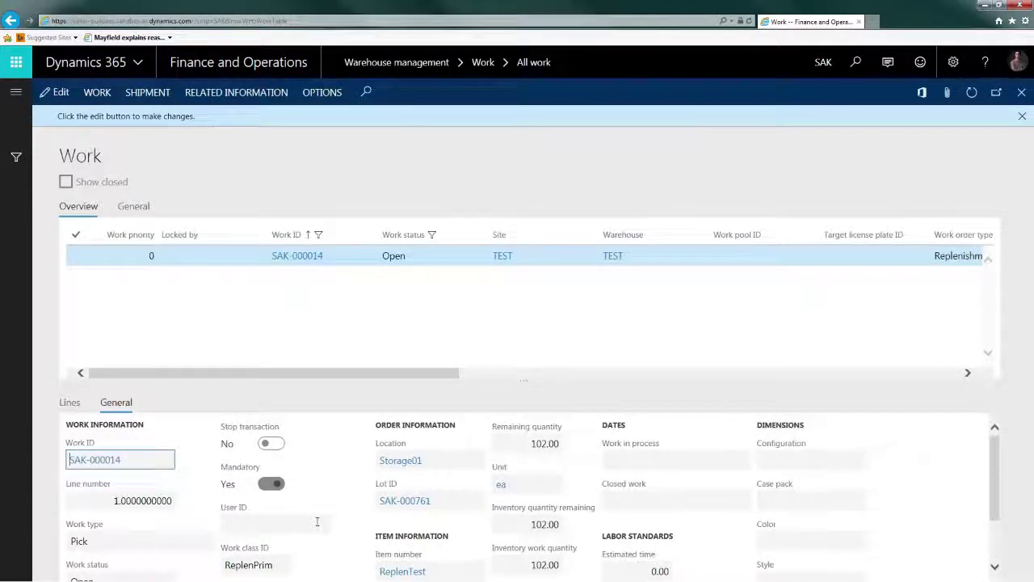
pyautogui.scroll(-1, 316, 522)
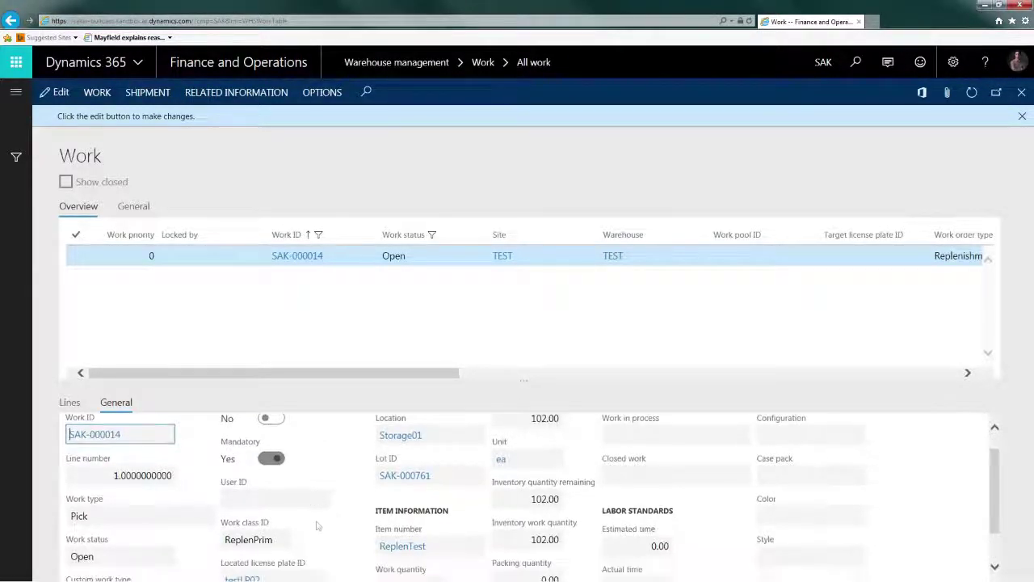
pyautogui.scroll(-2, 318, 526)
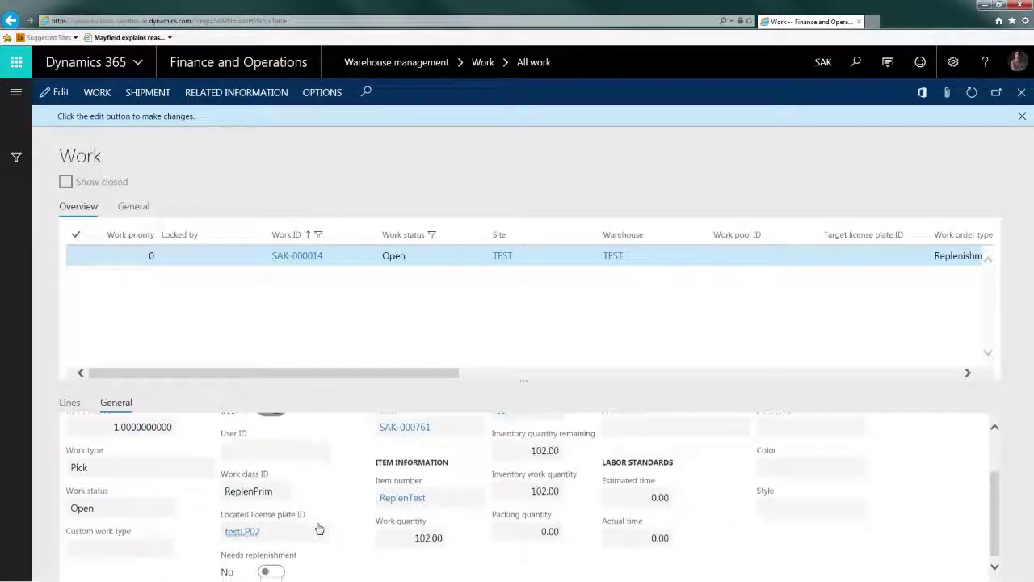
pyautogui.scroll(2, 319, 531)
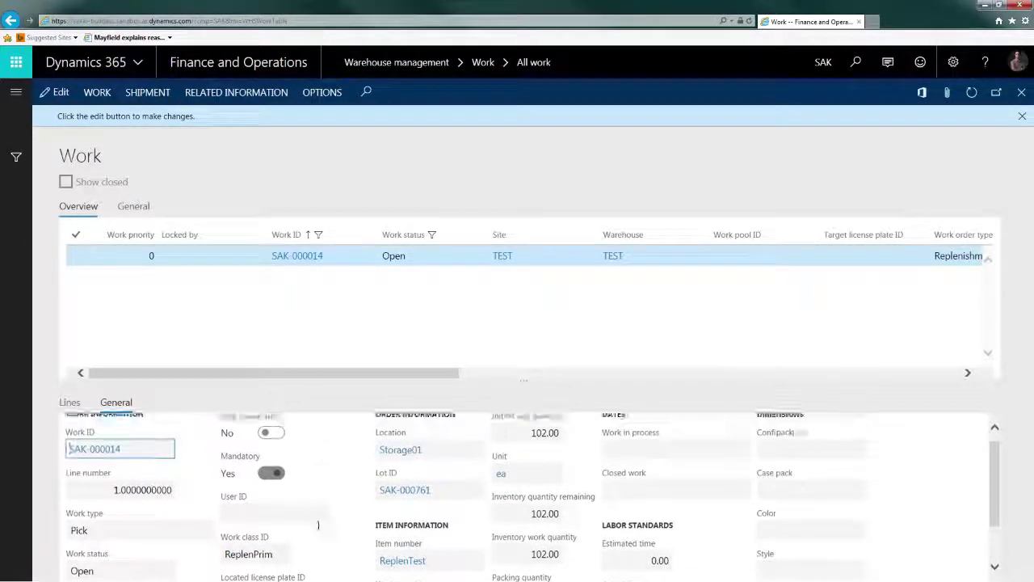
pyautogui.scroll(-2, 319, 531)
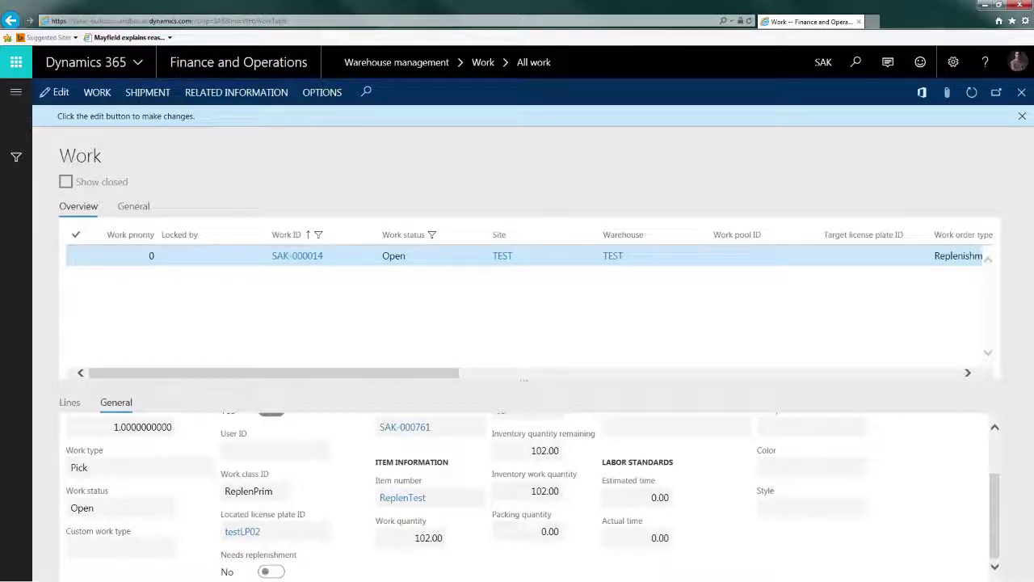
# Open the work's inventory by location and review the test2 batch's license plate, physical inventory and available quantities
pyautogui.click(243, 94)
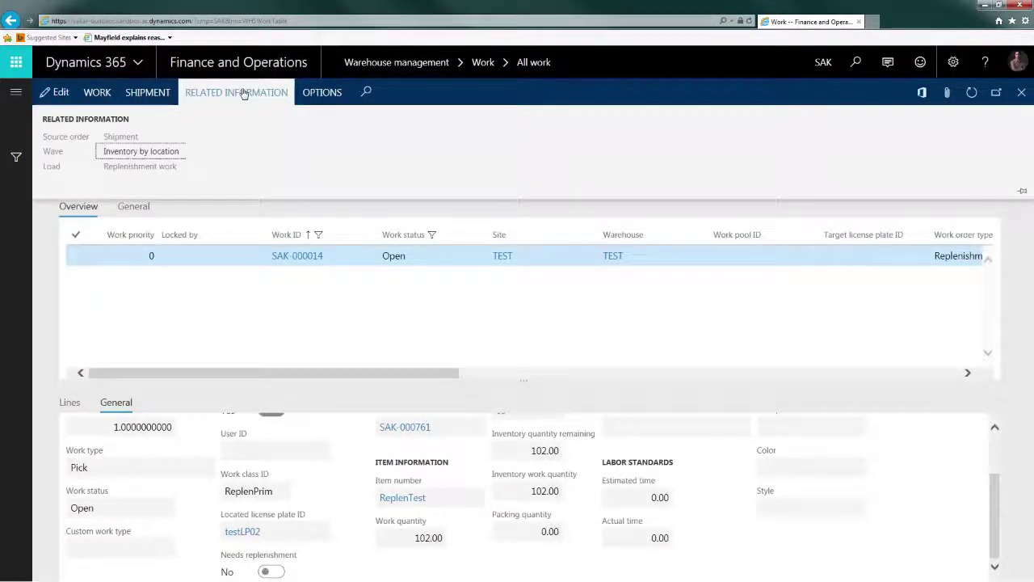
pyautogui.click(159, 154)
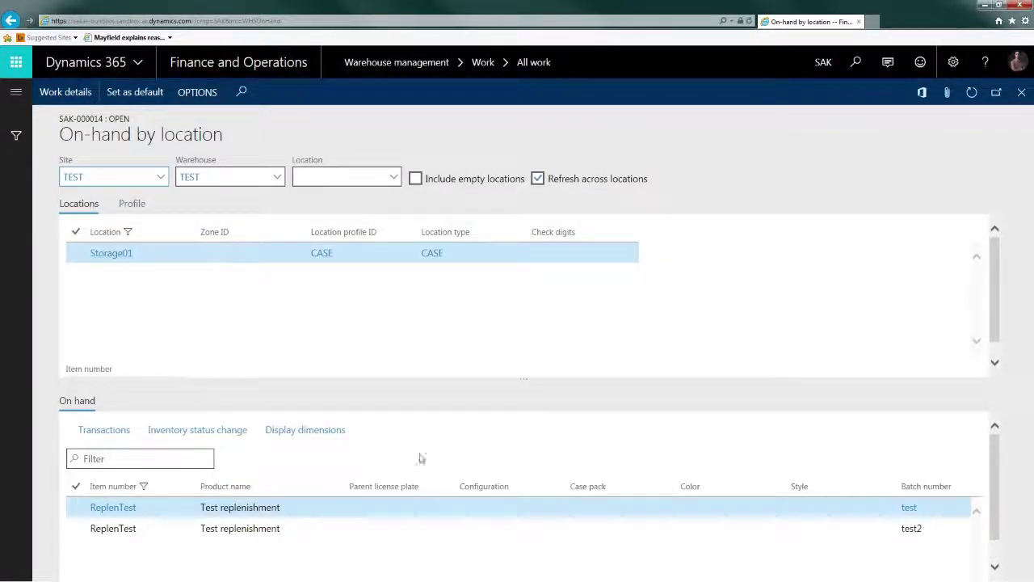
pyautogui.click(403, 527)
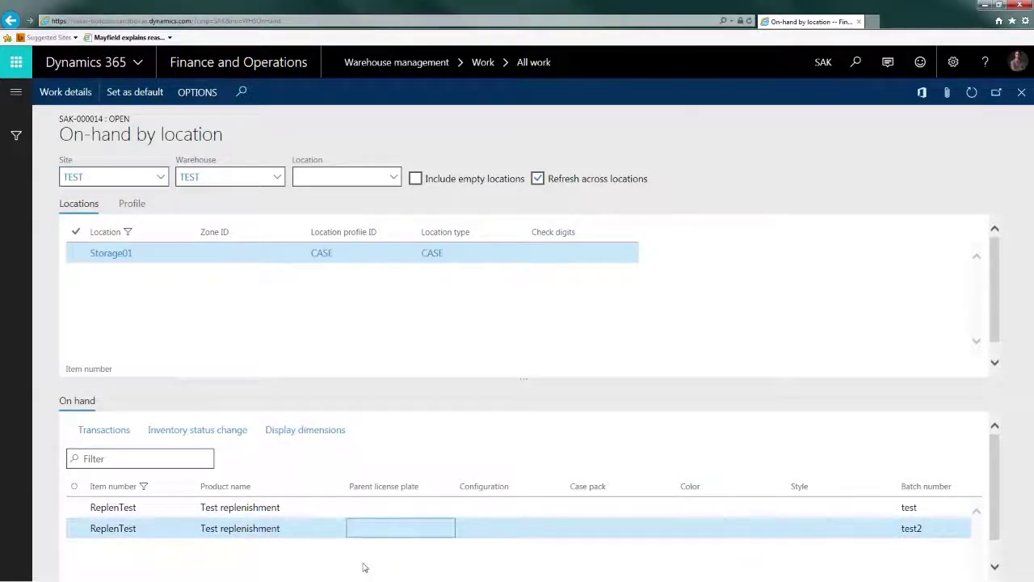
pyautogui.click(854, 526)
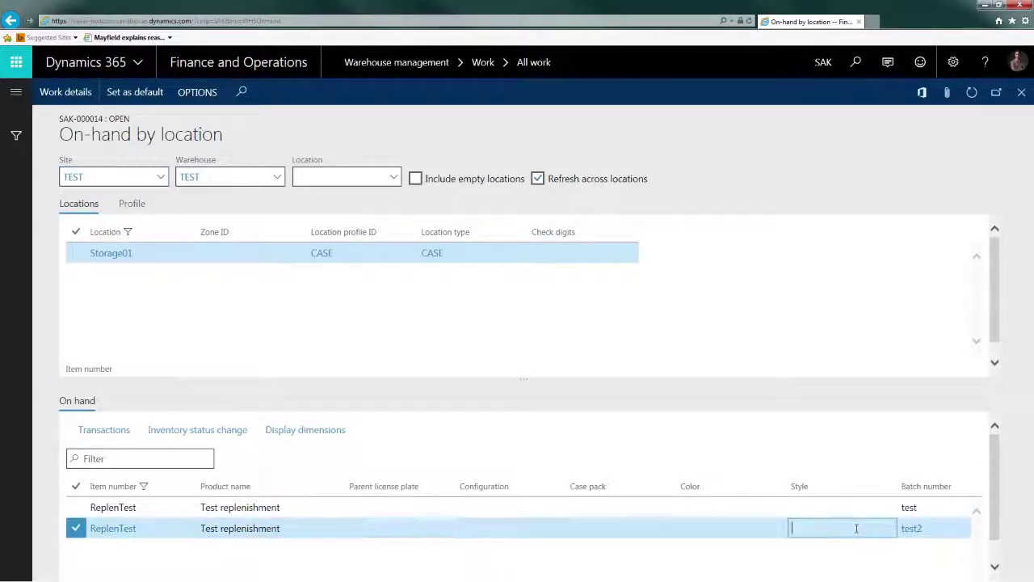
pyautogui.press('Tab')
pyautogui.press('Tab')
pyautogui.press('Tab')
pyautogui.press('Tab')
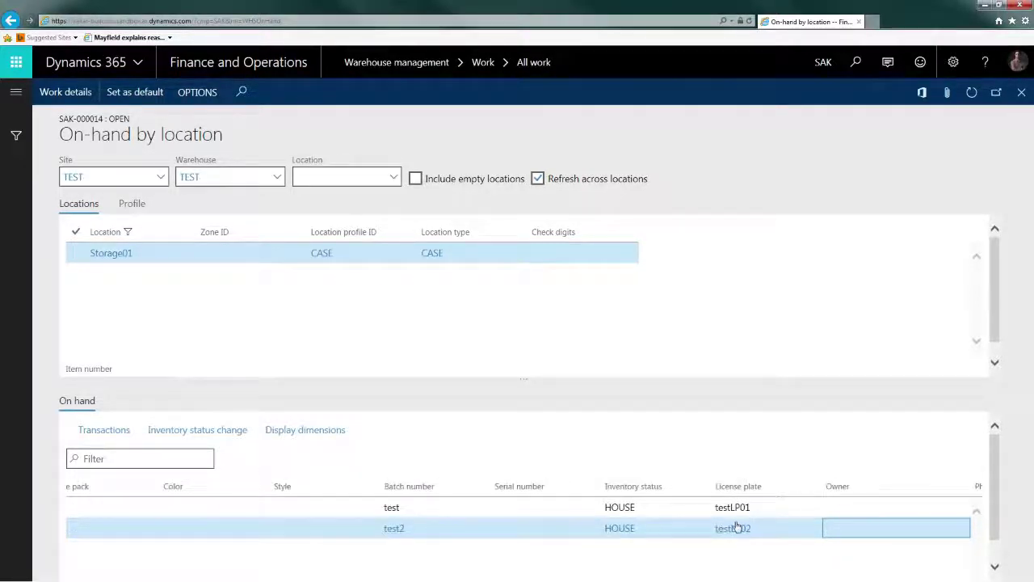
pyautogui.press('Tab')
pyautogui.press('Tab')
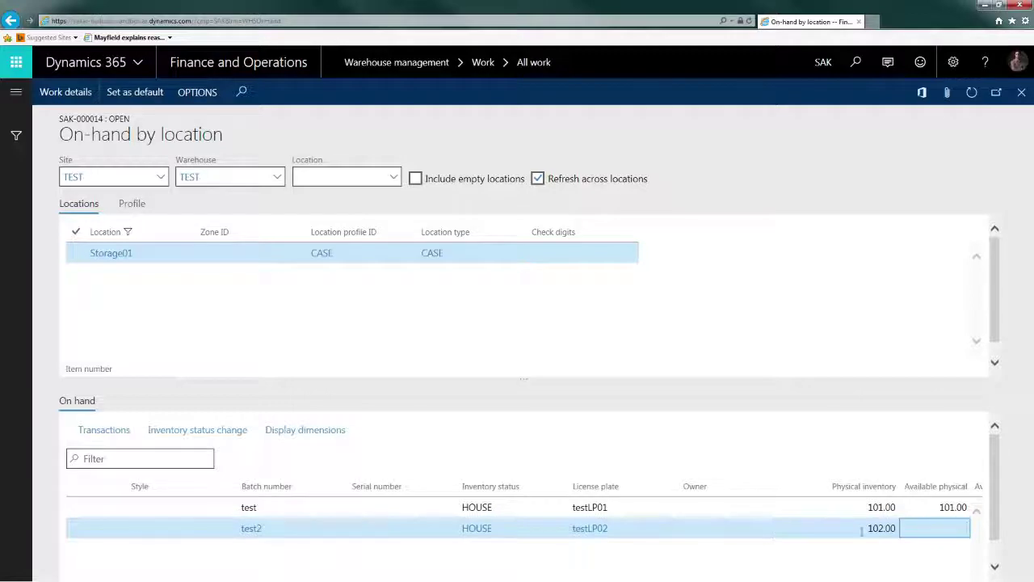
pyautogui.press('Tab')
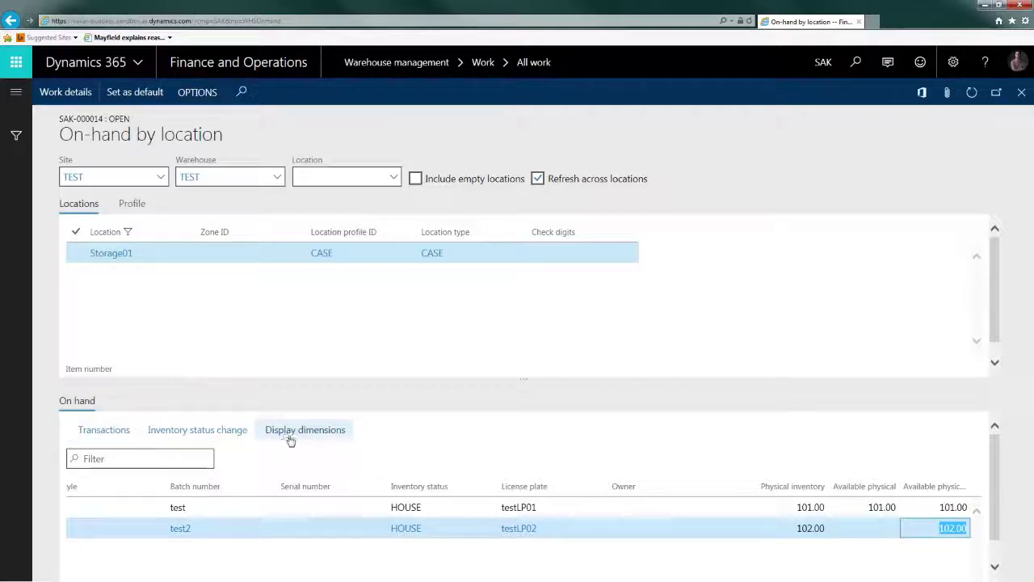
# Open the record of batch test to check its expiration date, and return to the list of all work
pyautogui.click(183, 530)
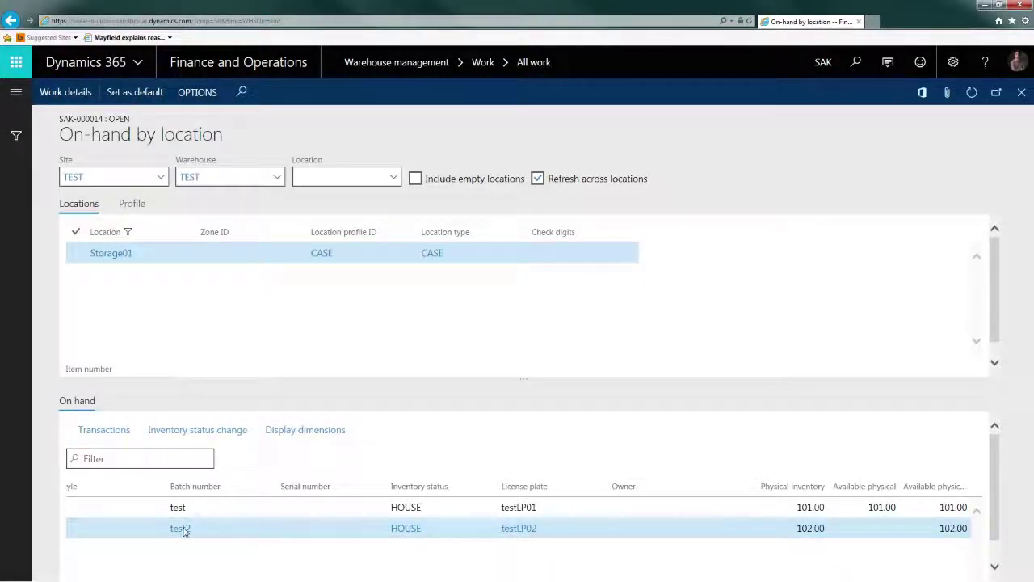
pyautogui.click(181, 530)
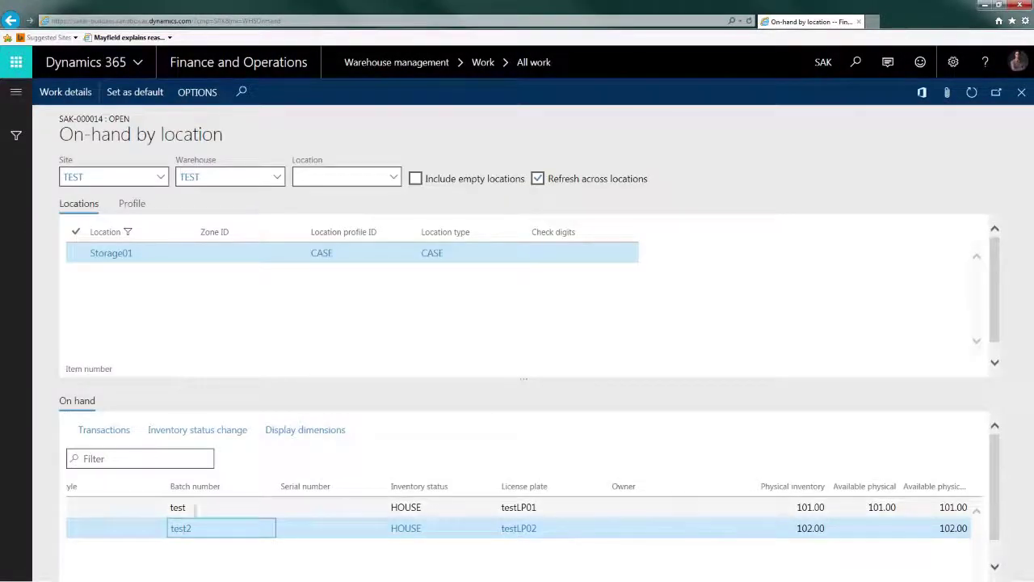
pyautogui.click(175, 507)
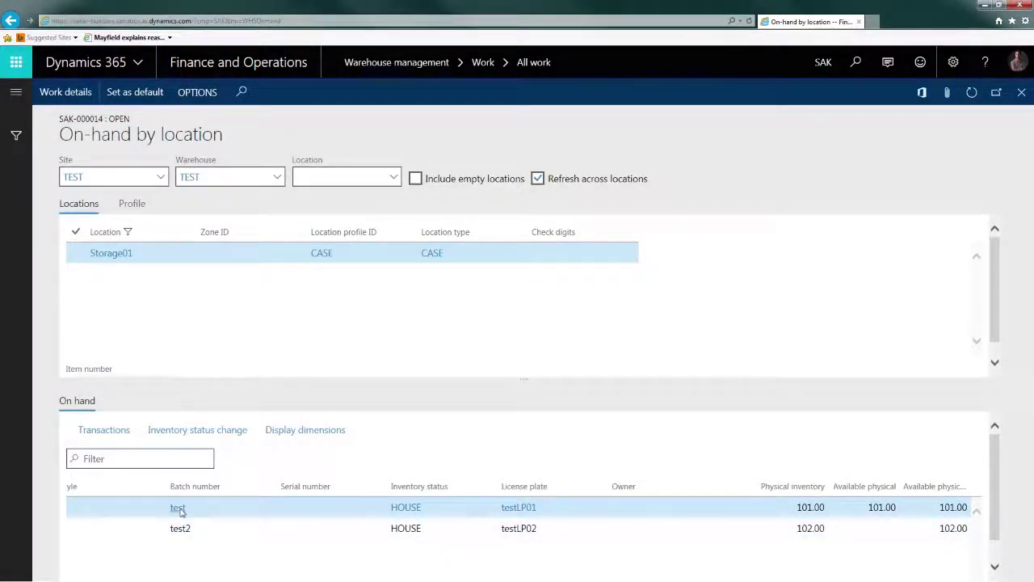
pyautogui.click(178, 509)
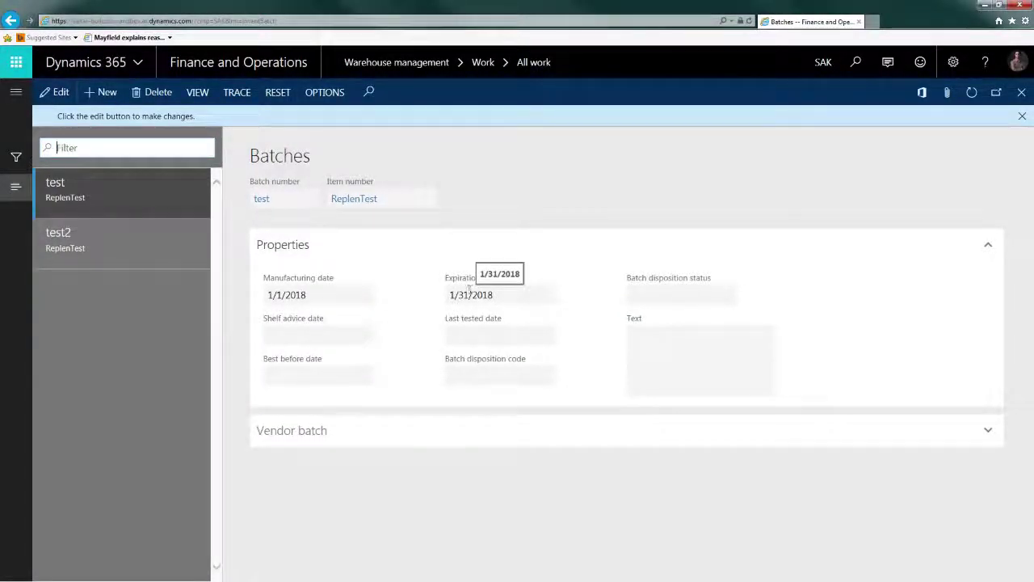
pyautogui.click(1022, 92)
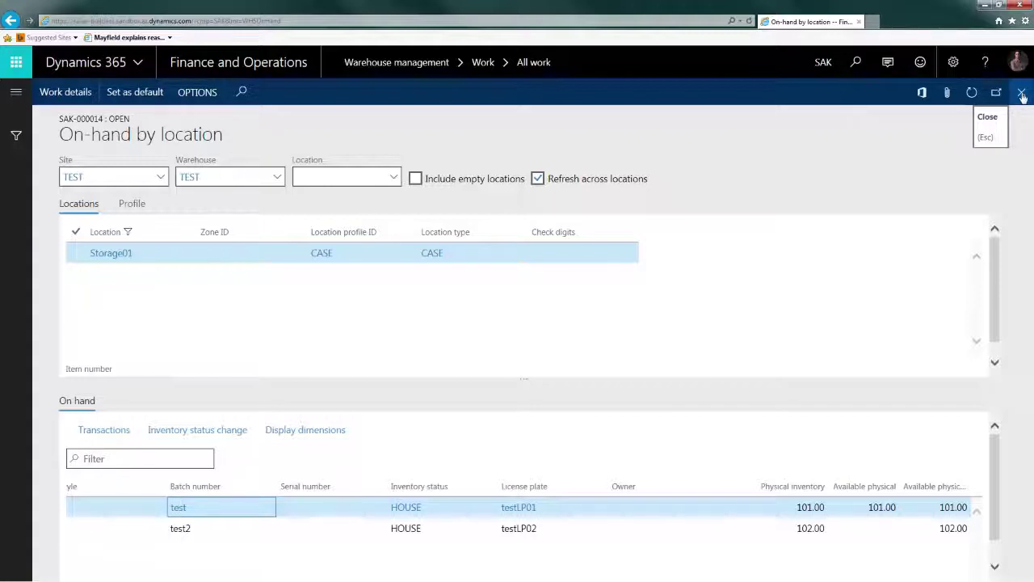
pyautogui.click(1022, 95)
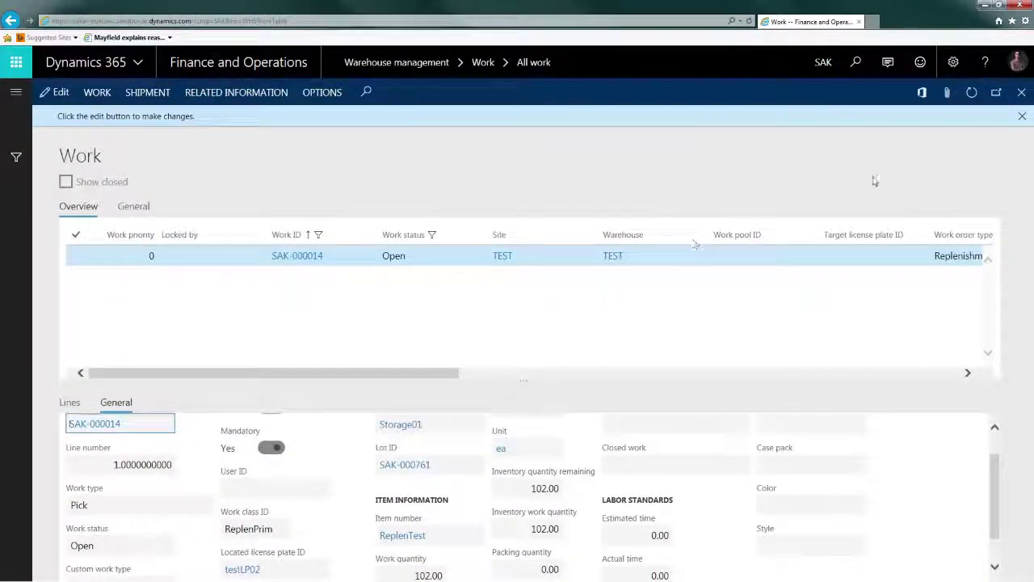
pyautogui.click(1022, 92)
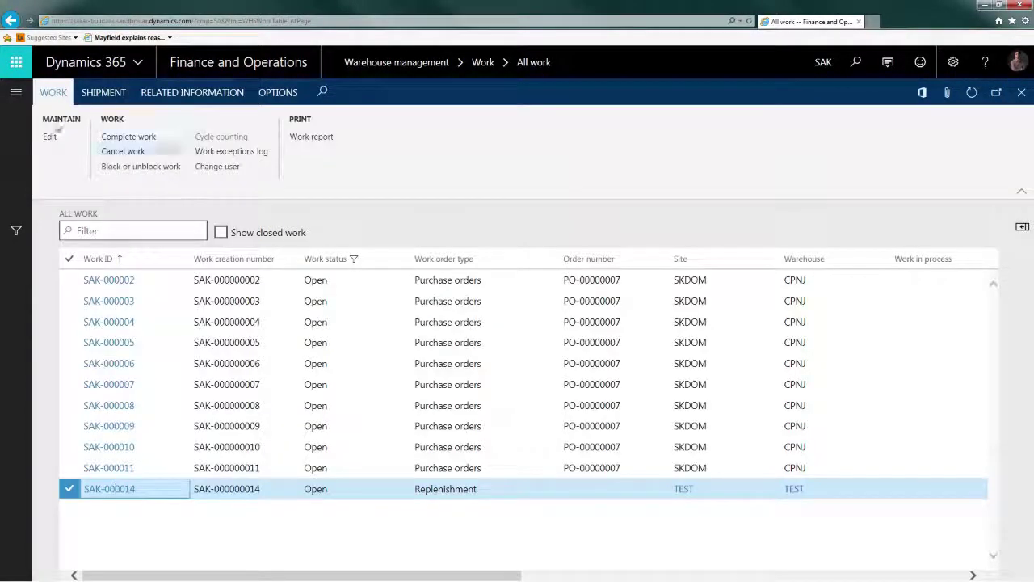
# Open the Mobile device menu items setup in Warehouse management
pyautogui.click(16, 94)
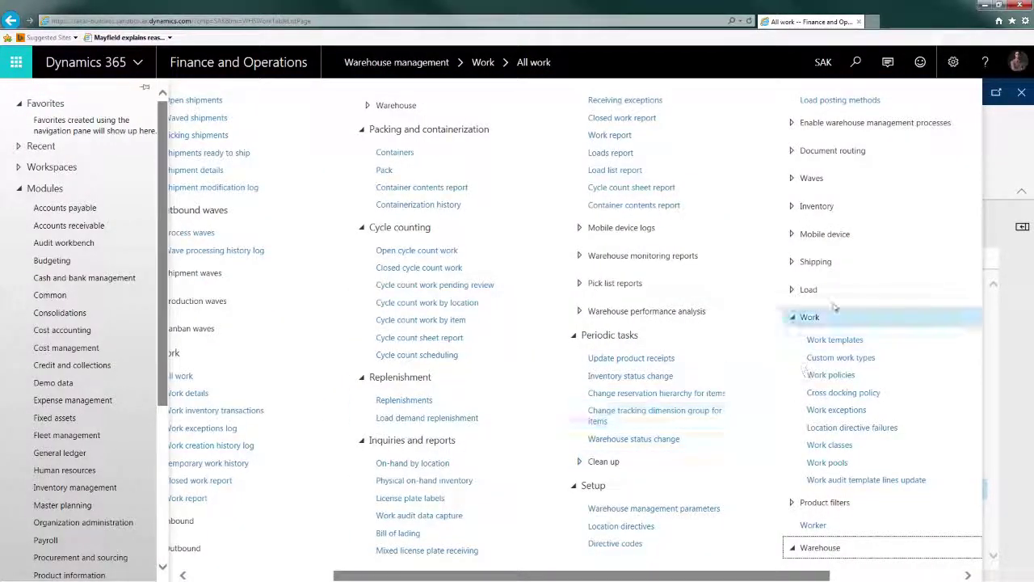
pyautogui.click(837, 235)
pyautogui.click(853, 279)
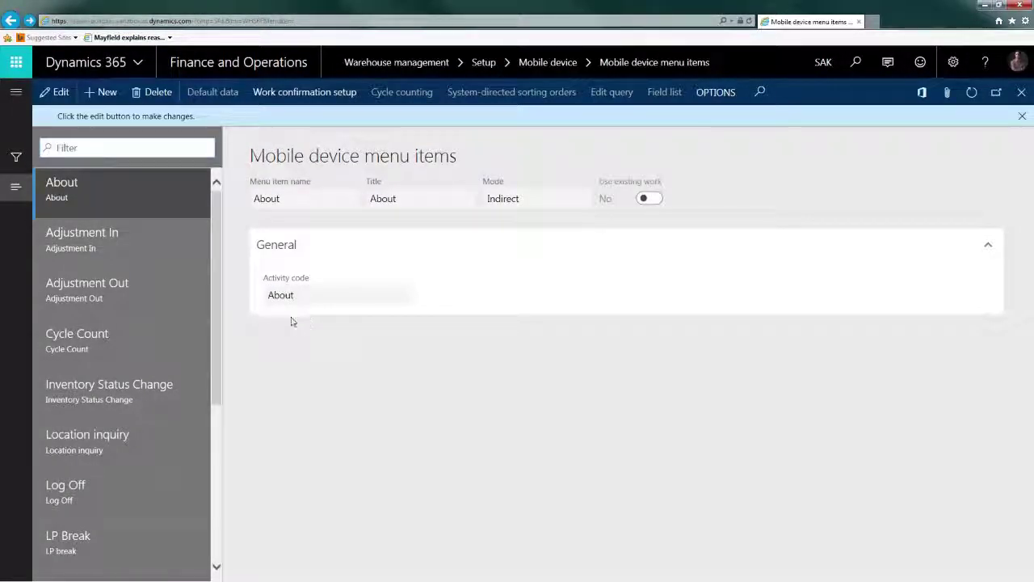
# Create a mobile device menu item named and titled Replenish in Work mode, with use of existing work enabled
pyautogui.click(103, 94)
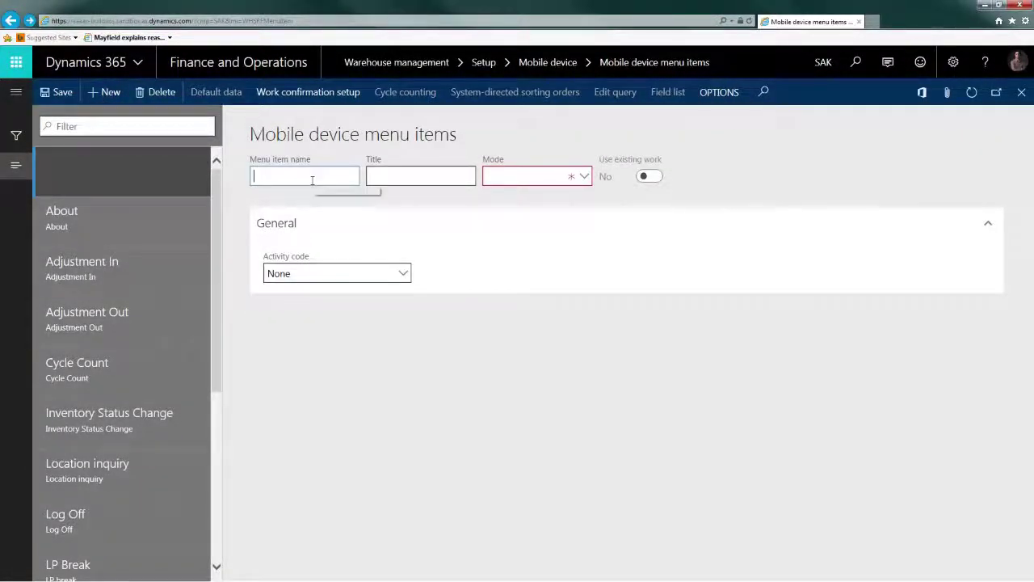
pyautogui.write('Replenish')
pyautogui.press('Tab')
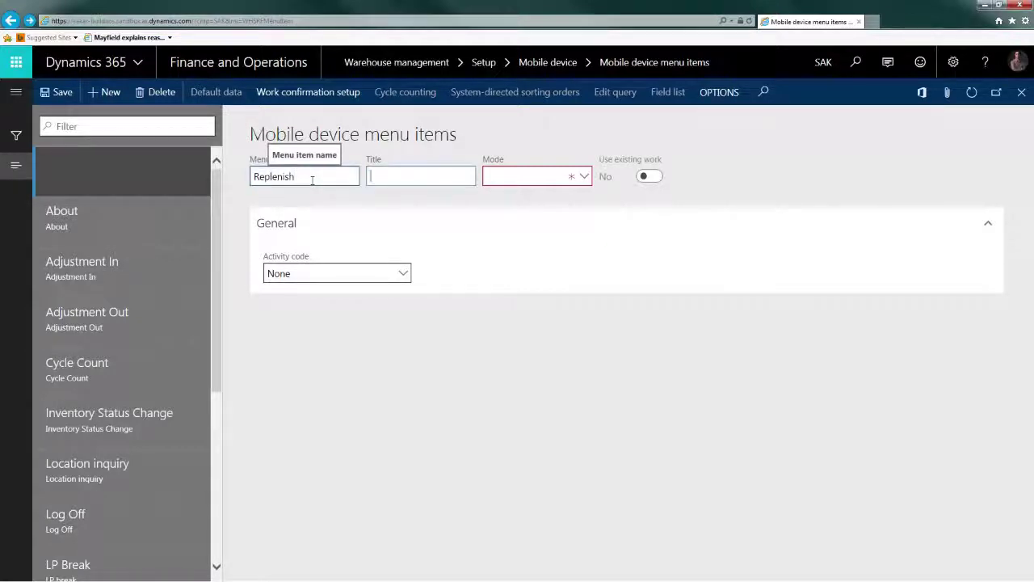
pyautogui.write('Replenish')
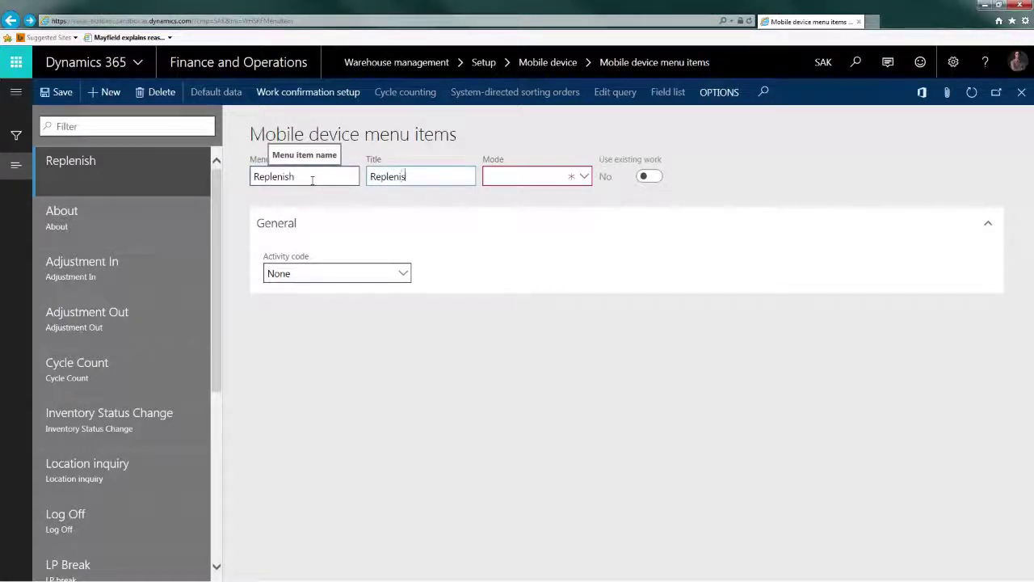
pyautogui.press('Tab')
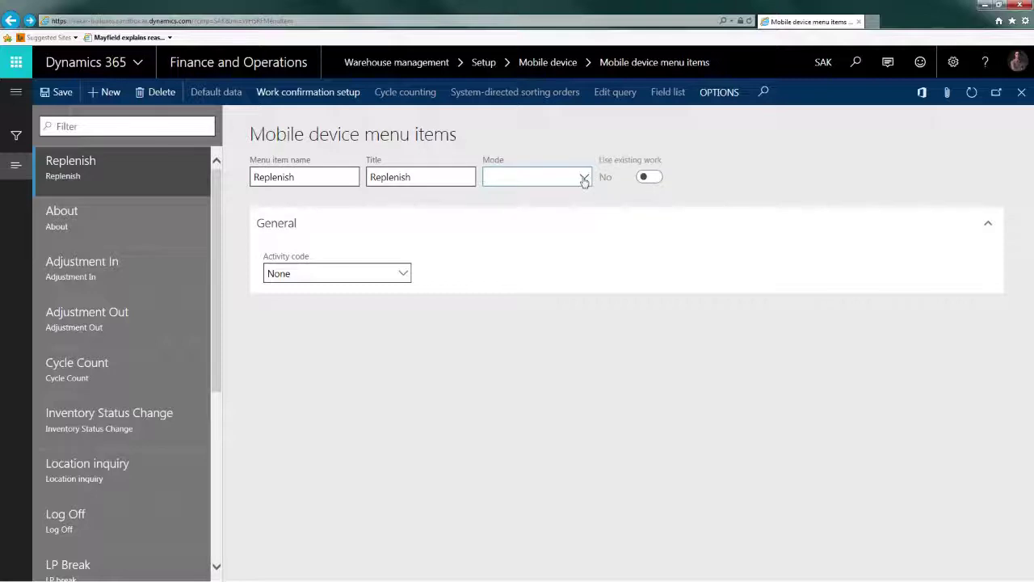
pyautogui.click(583, 176)
pyautogui.press('w')
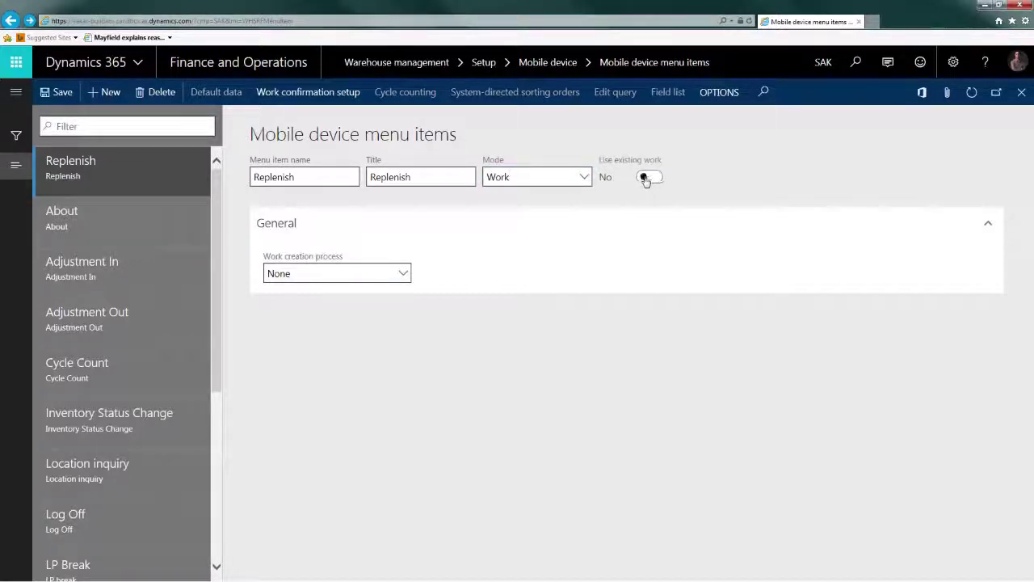
pyautogui.click(646, 176)
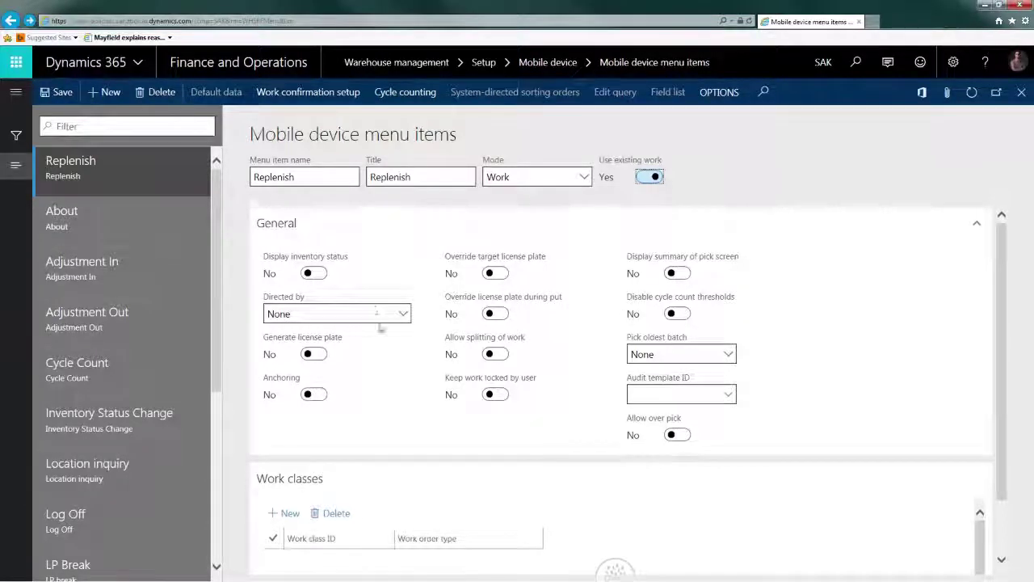
# Add the ReplenPrim work class to the Replenish menu item
pyautogui.scroll(-2, 381, 330)
pyautogui.scroll(2, 381, 330)
pyautogui.scroll(-2, 381, 330)
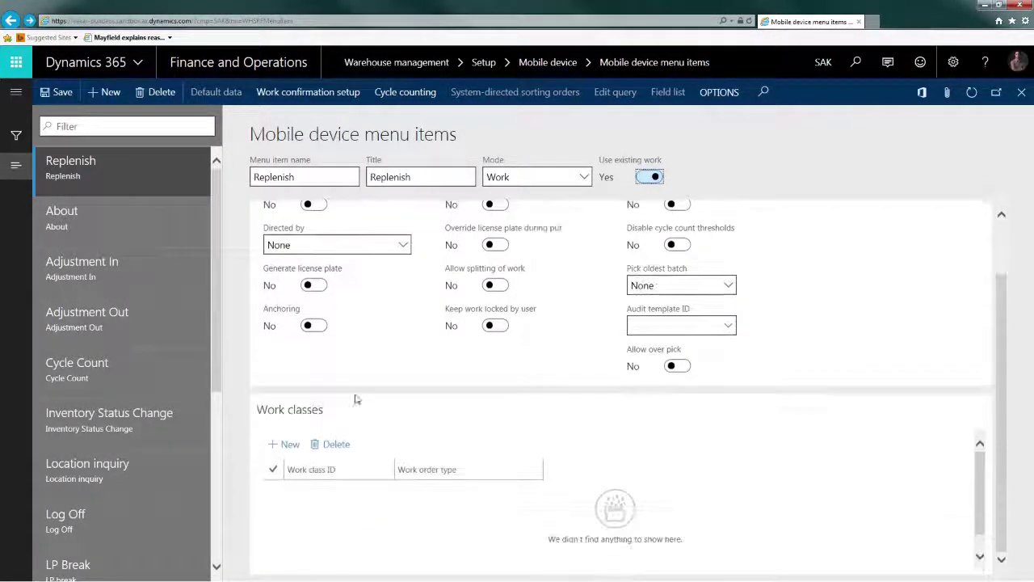
pyautogui.click(343, 540)
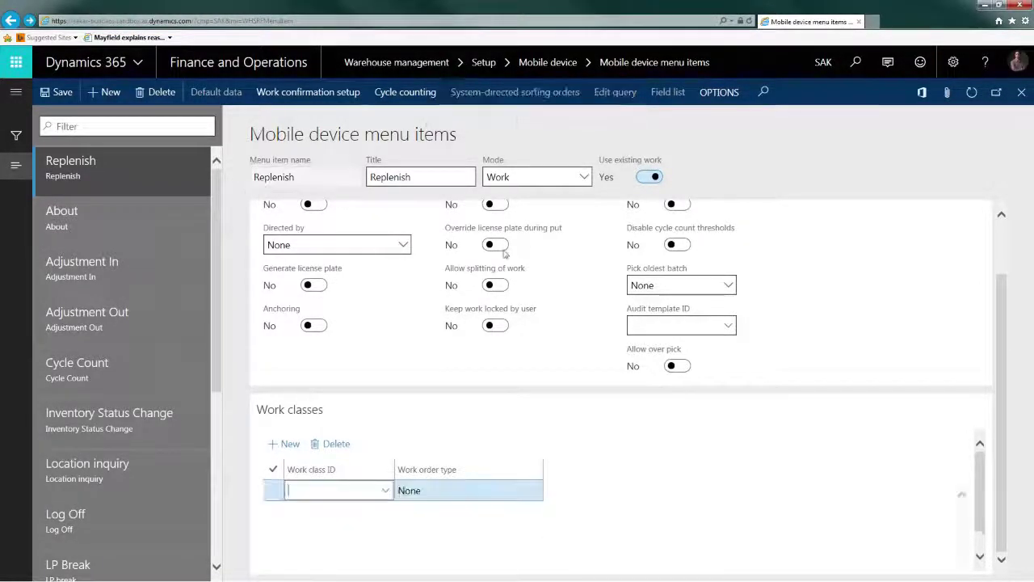
pyautogui.click(386, 492)
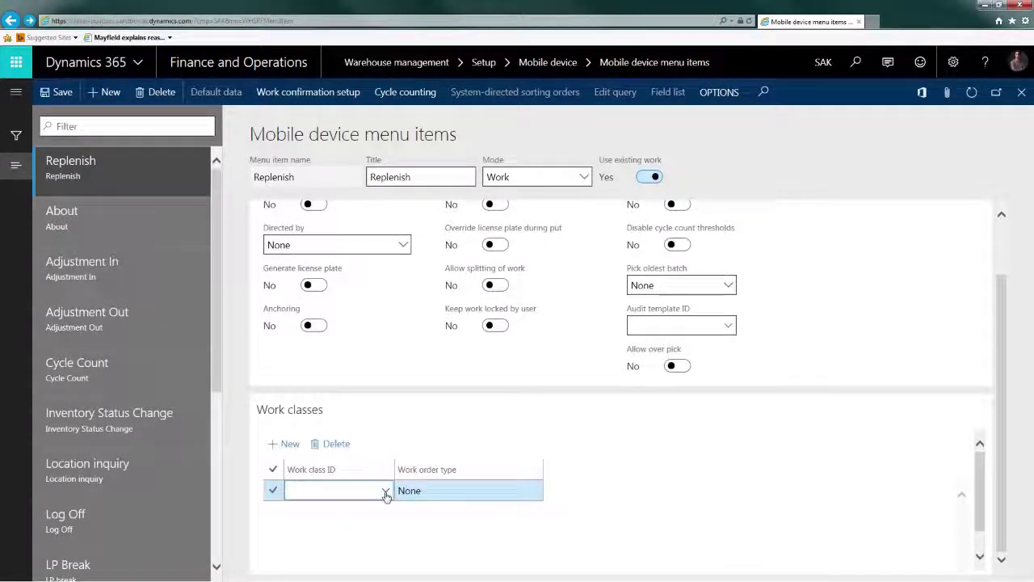
pyautogui.click(386, 492)
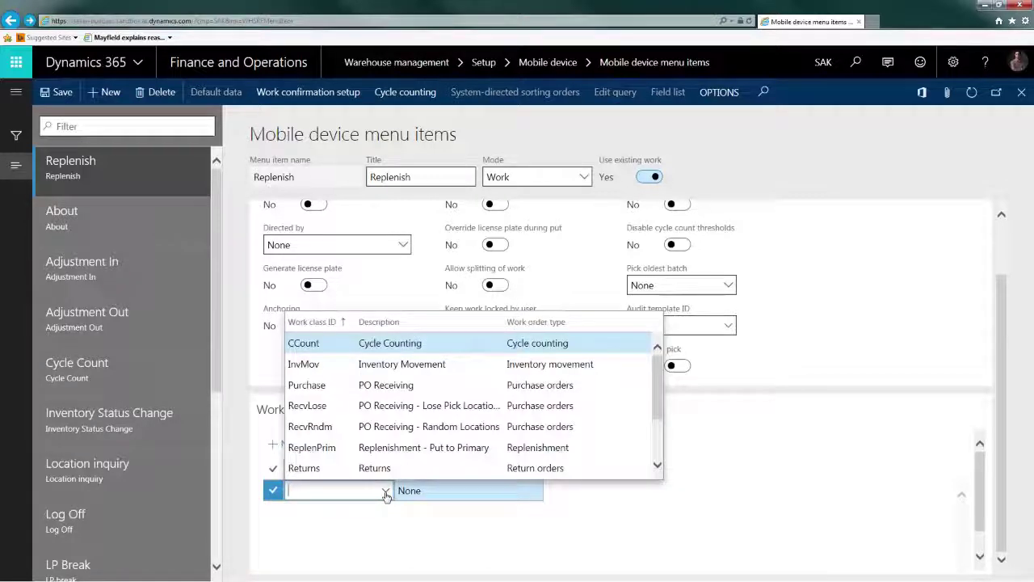
pyautogui.click(329, 447)
pyautogui.click(328, 447)
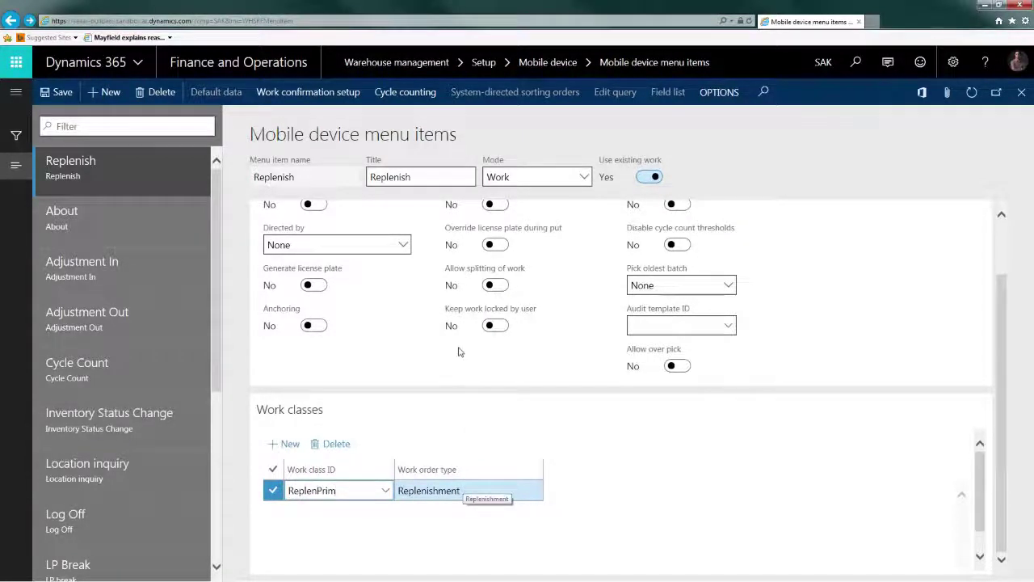
# Set the Replenish menu item's Directed by option to User directed
pyautogui.scroll(2, 457, 350)
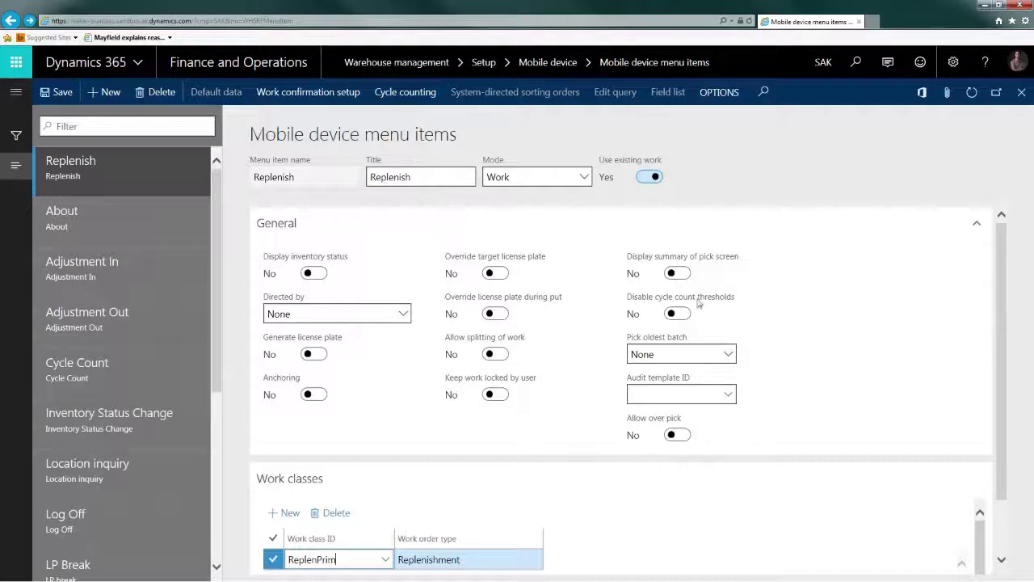
pyautogui.click(672, 396)
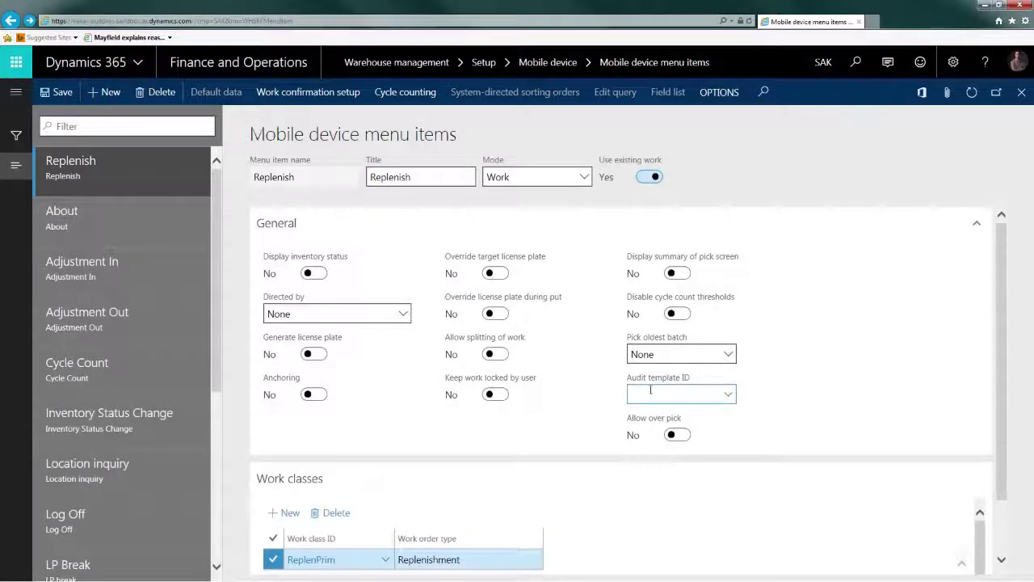
pyautogui.click(403, 314)
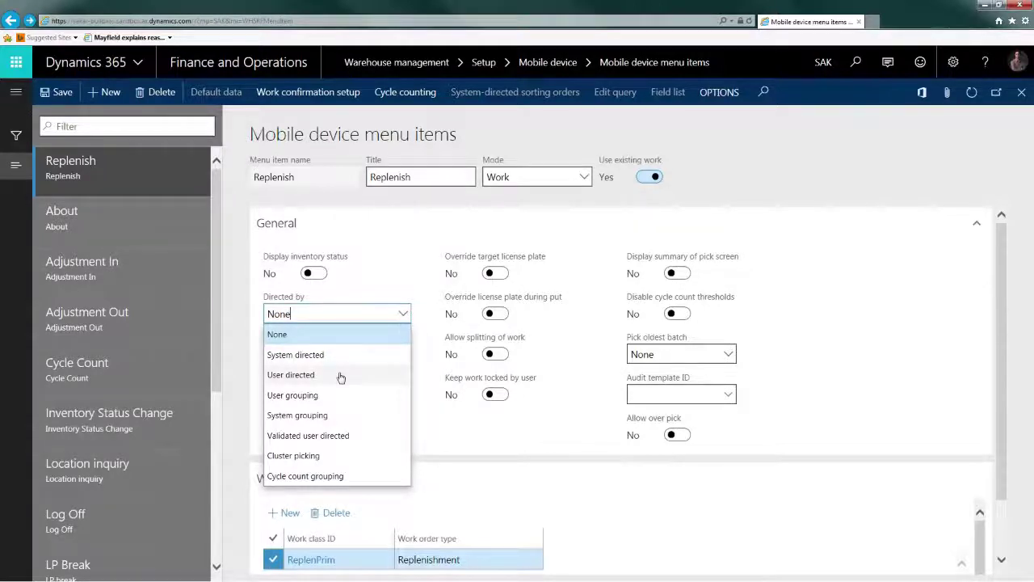
pyautogui.click(340, 378)
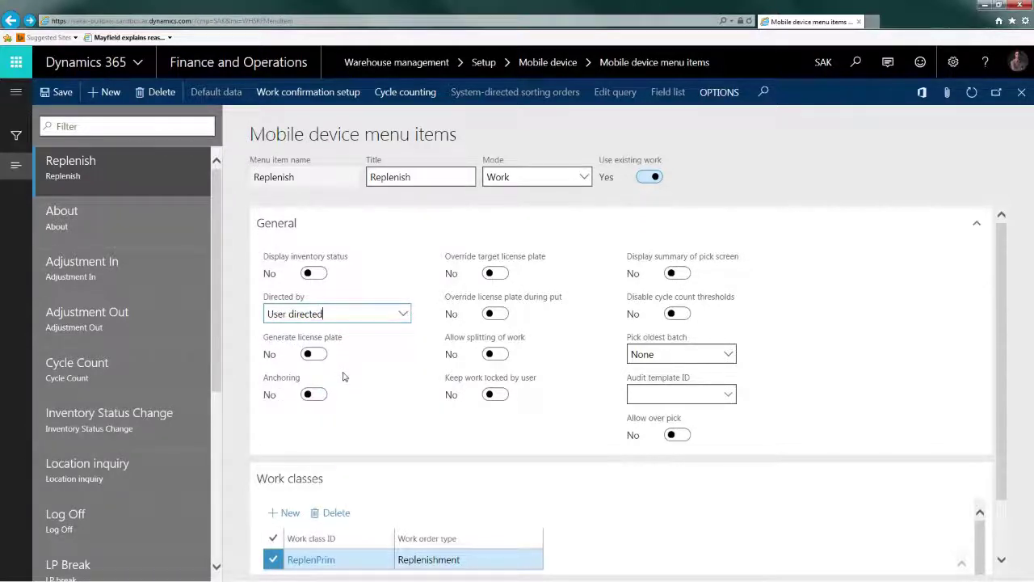
pyautogui.tripleClick(346, 377)
pyautogui.click(336, 379)
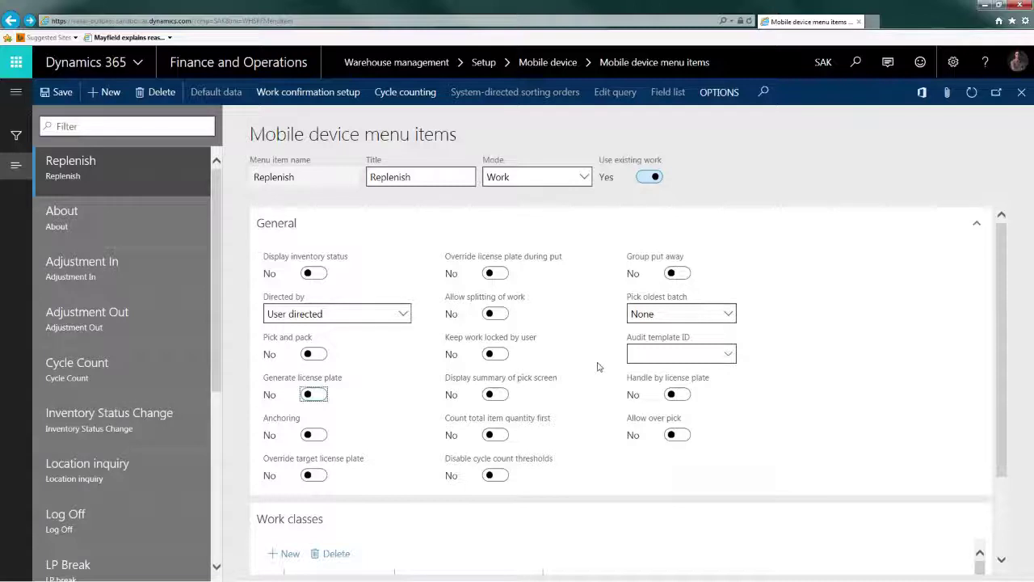
pyautogui.click(291, 301)
pyautogui.click(291, 300)
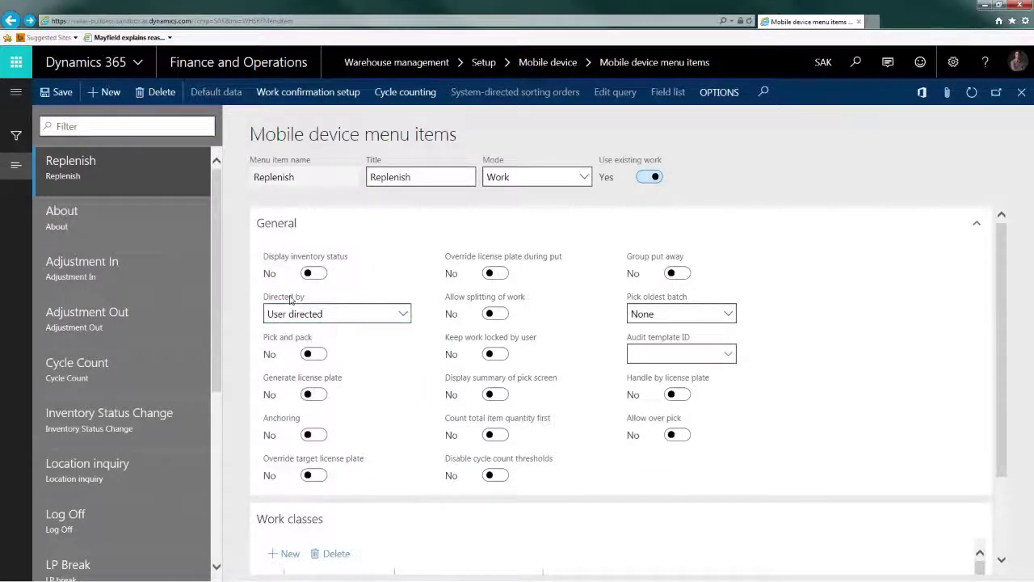
# Try enabling Handle by license plate on the Replenish menu item, and turn it off again
pyautogui.click(678, 395)
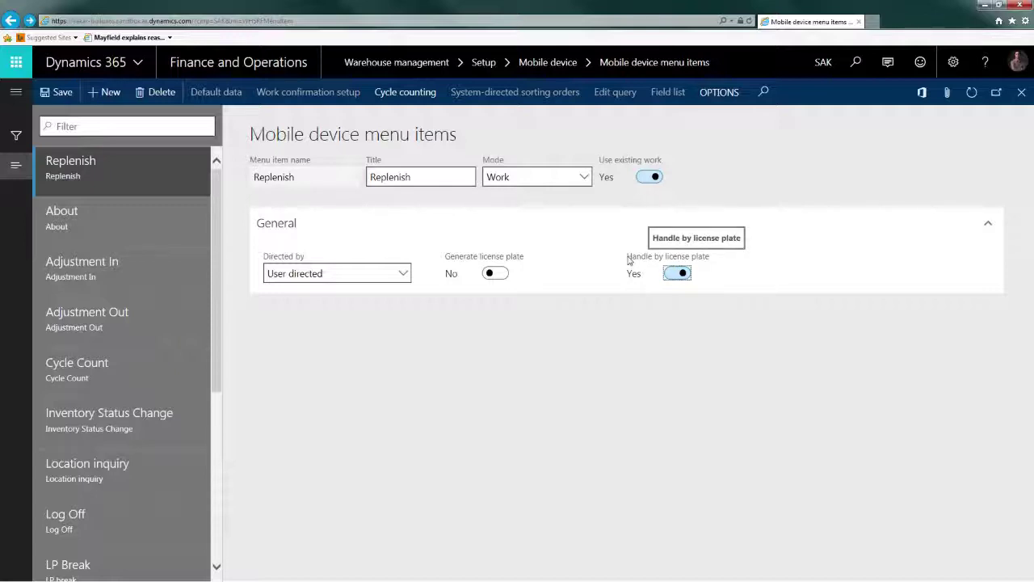
pyautogui.moveTo(628, 260); pyautogui.dragTo(709, 258)
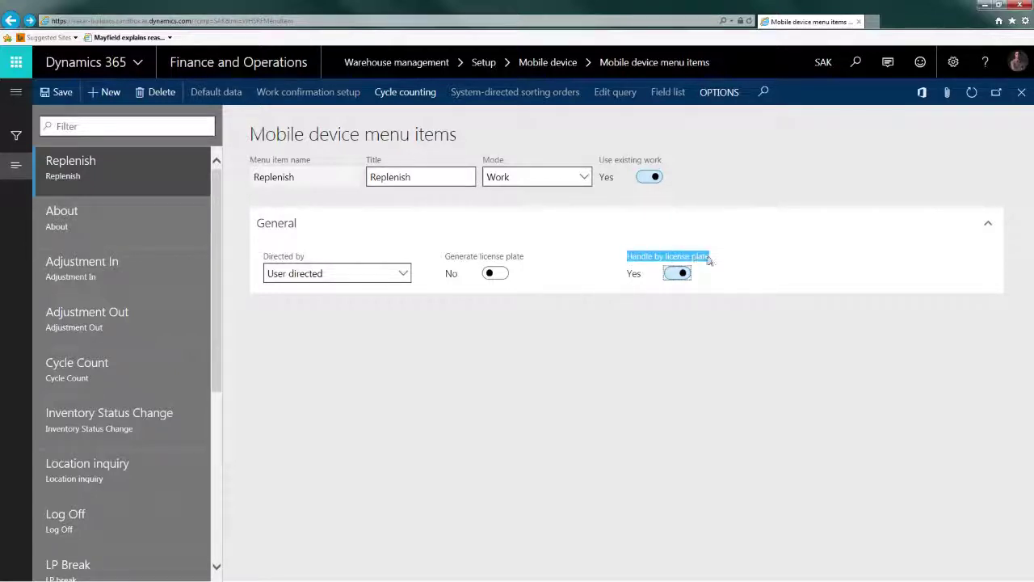
pyautogui.click(711, 258)
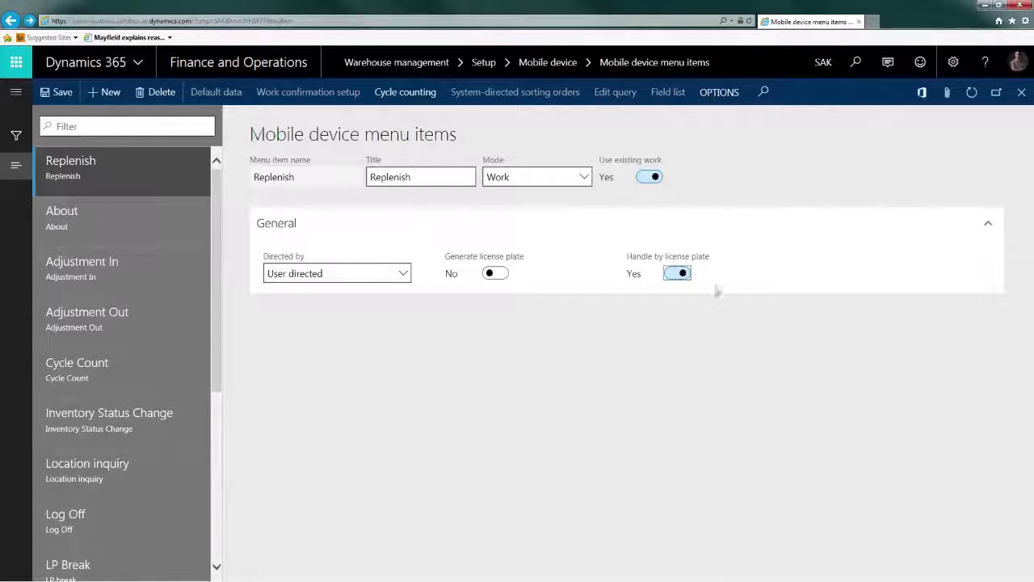
pyautogui.click(677, 274)
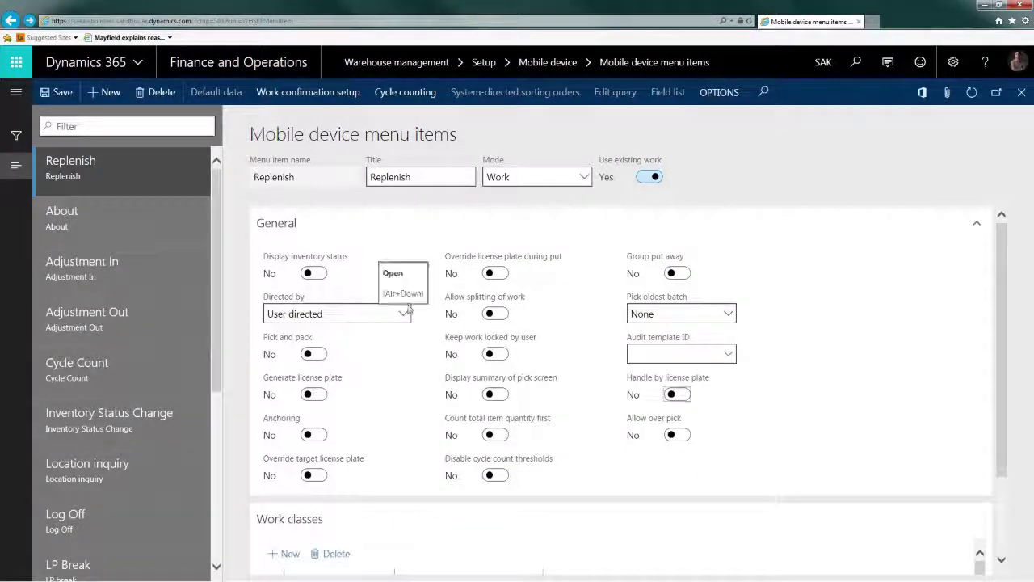
# Change the Replenish menu item to be directed by System grouping, using WorkTemplateCode as the system grouping field
pyautogui.click(403, 313)
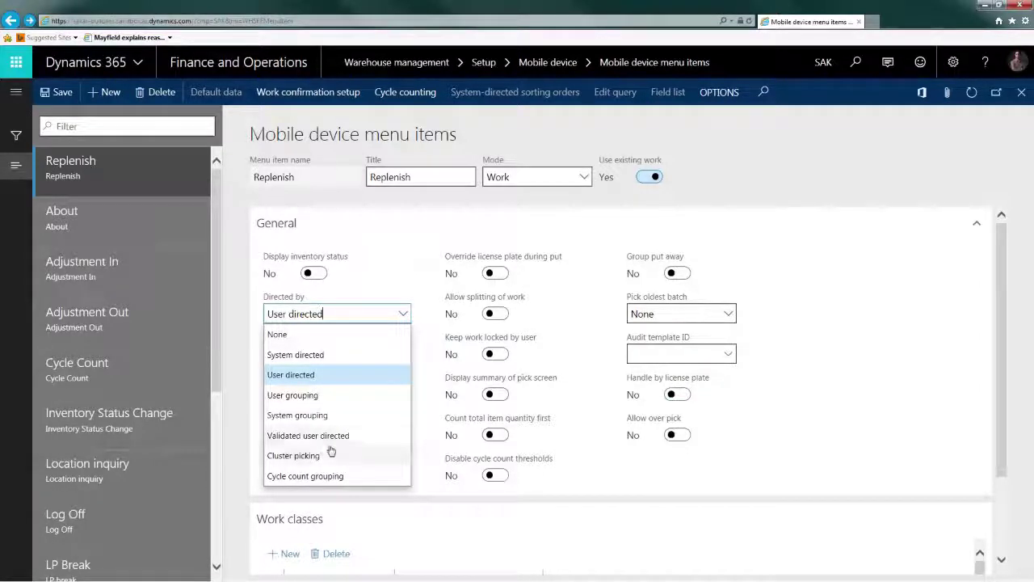
pyautogui.click(319, 415)
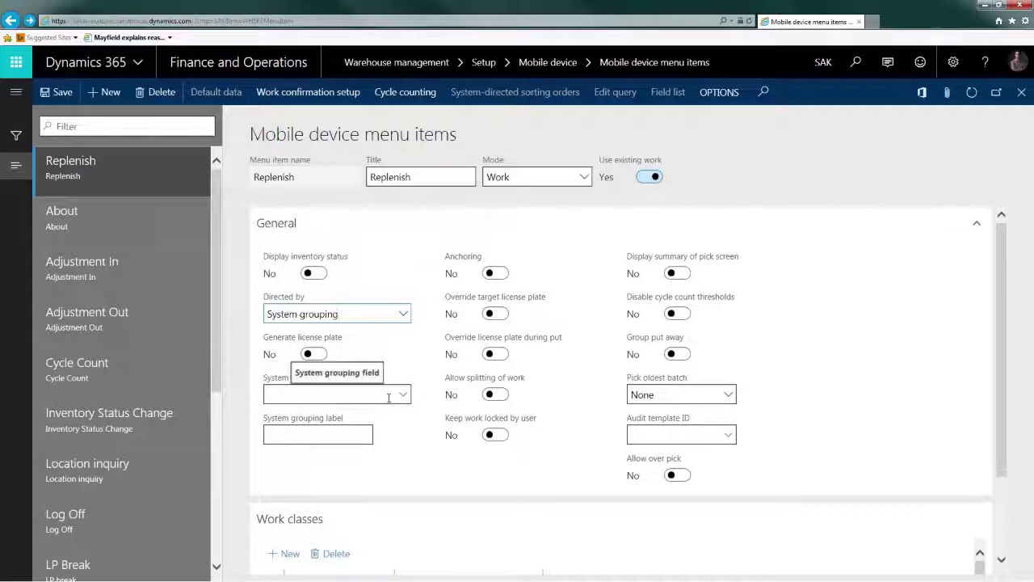
pyautogui.click(403, 396)
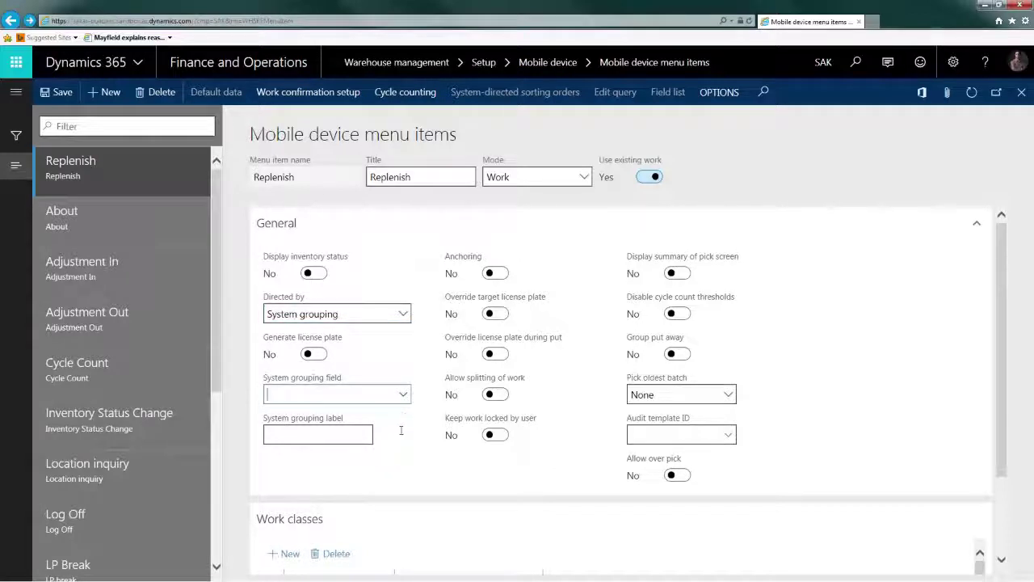
pyautogui.scroll(-10, 335, 331)
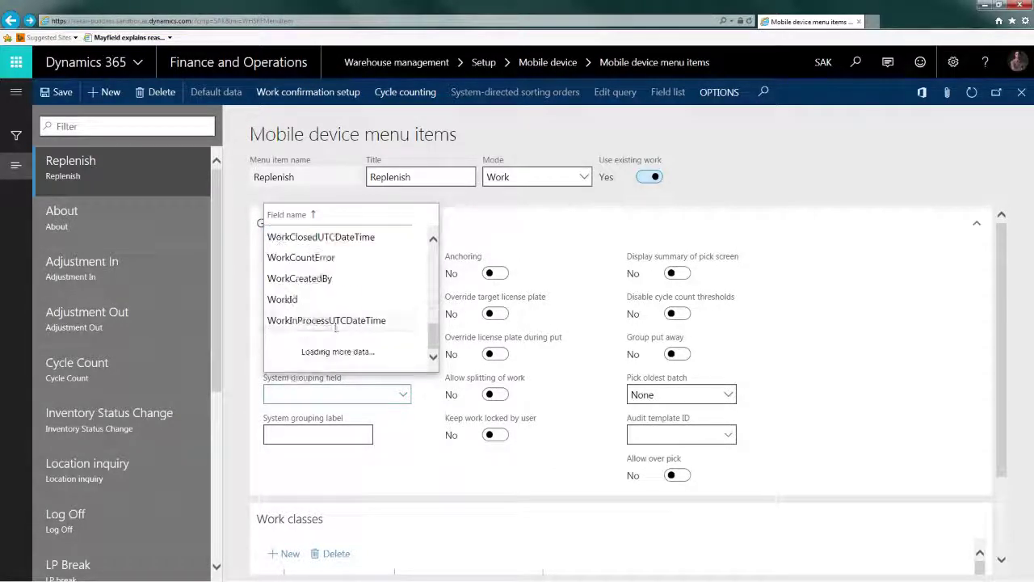
pyautogui.scroll(-1, 336, 328)
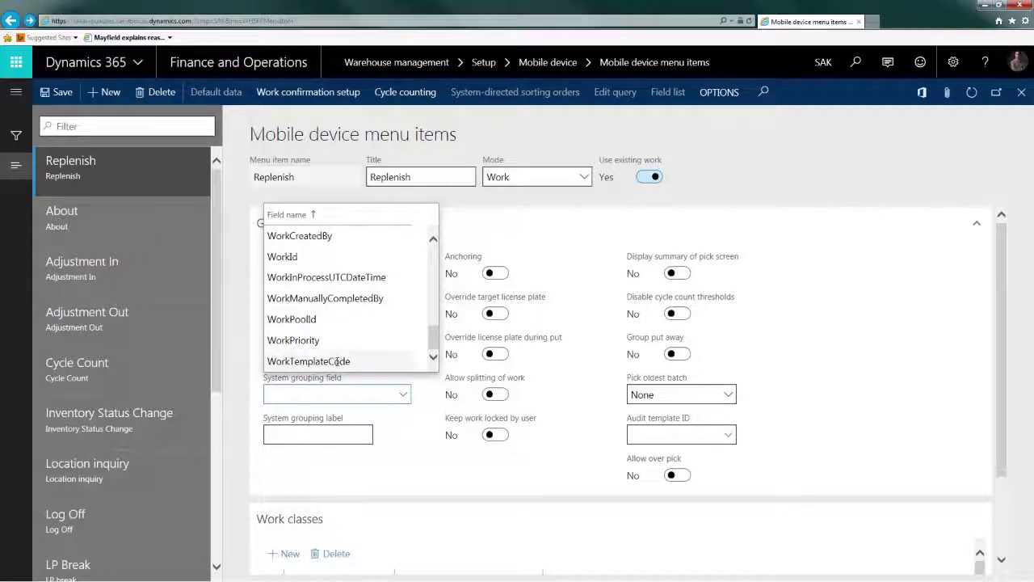
pyautogui.click(337, 361)
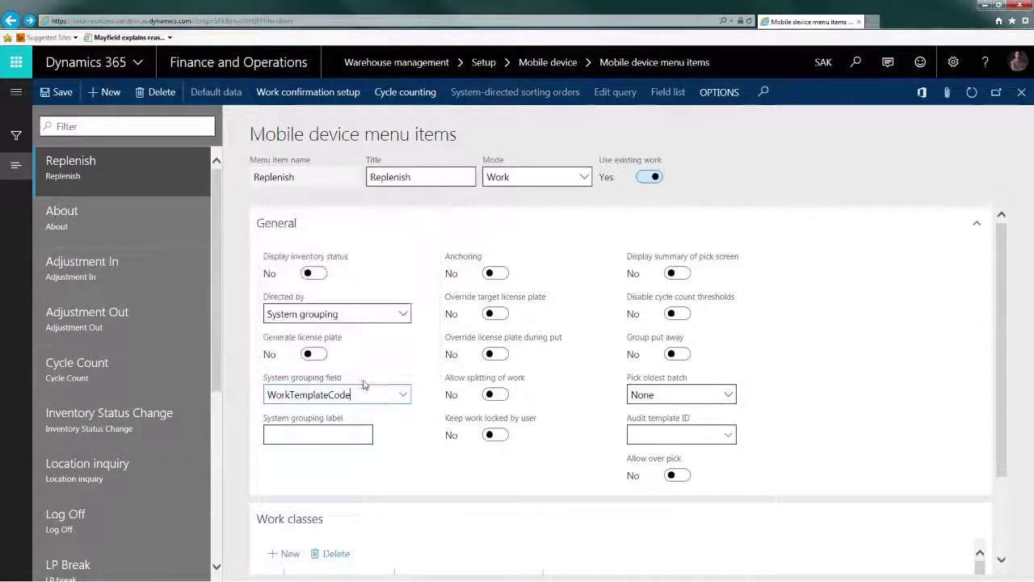
# Enter Item ID as the system grouping label and save the Replenish menu item
pyautogui.click(343, 432)
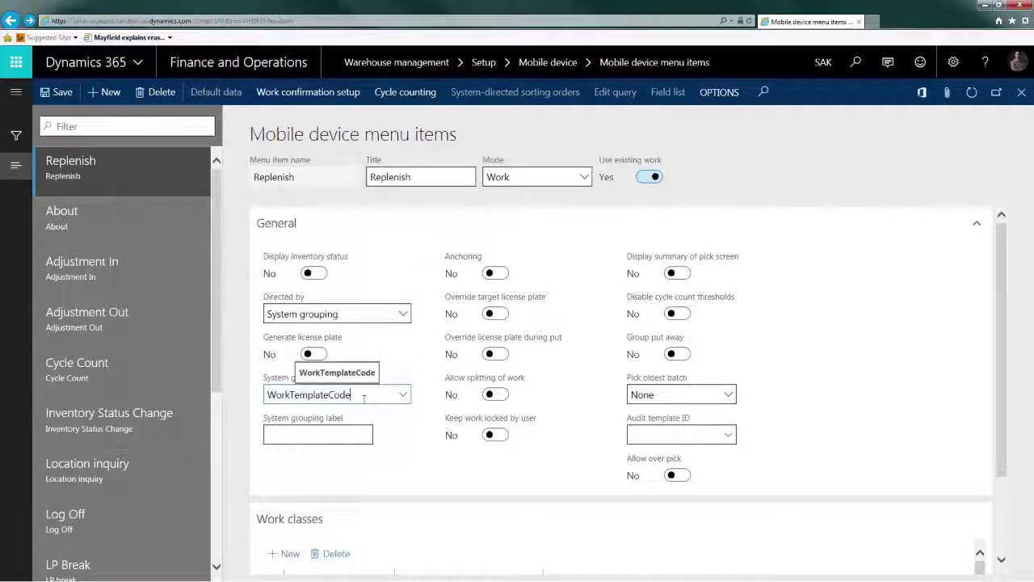
pyautogui.click(341, 434)
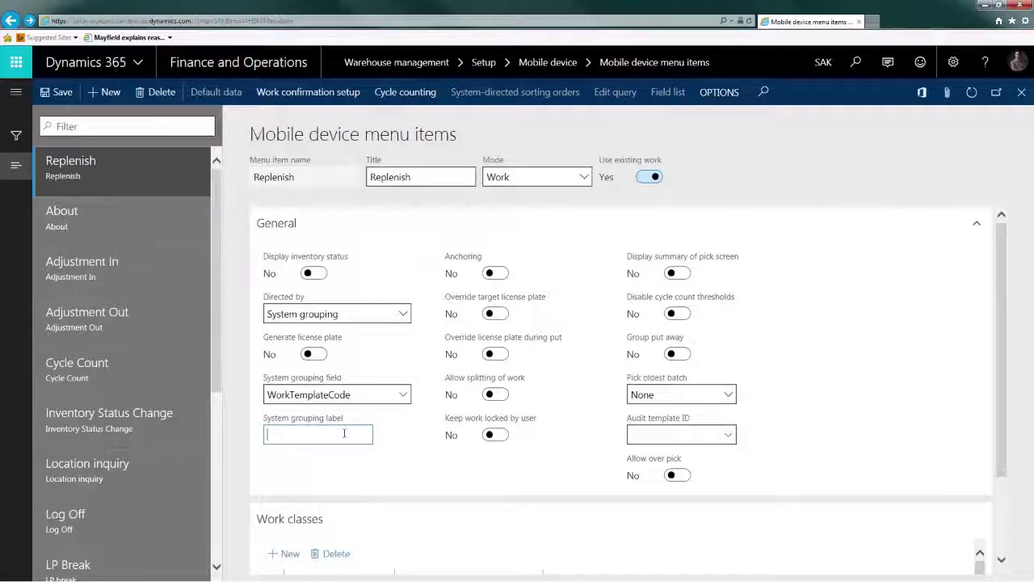
pyautogui.write('Item ID')
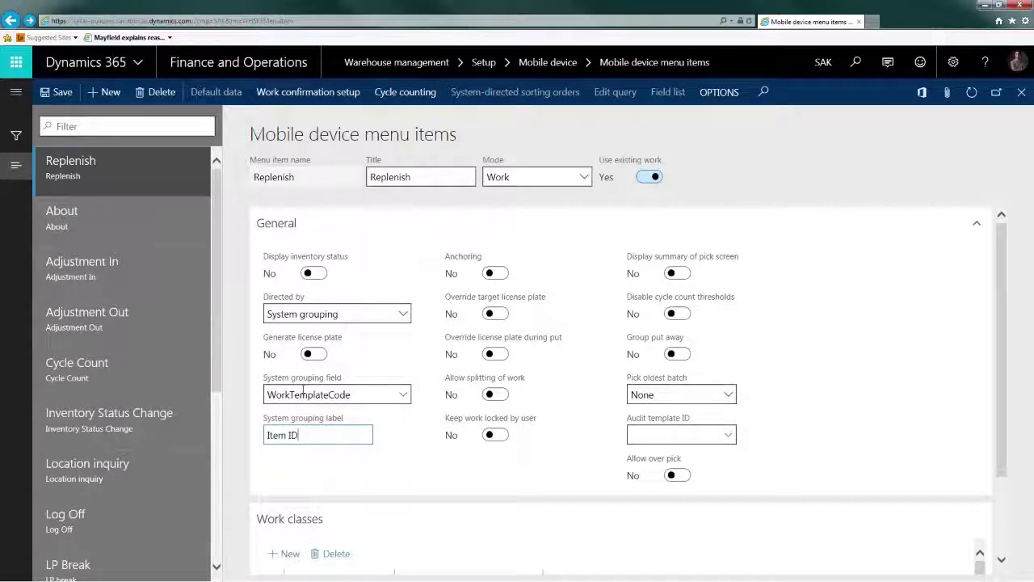
pyautogui.click(58, 94)
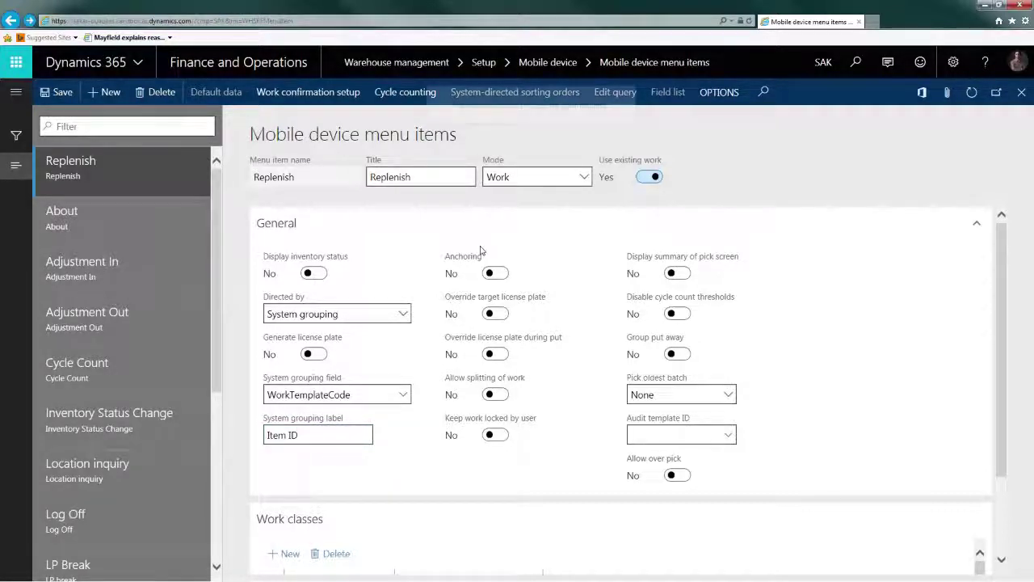